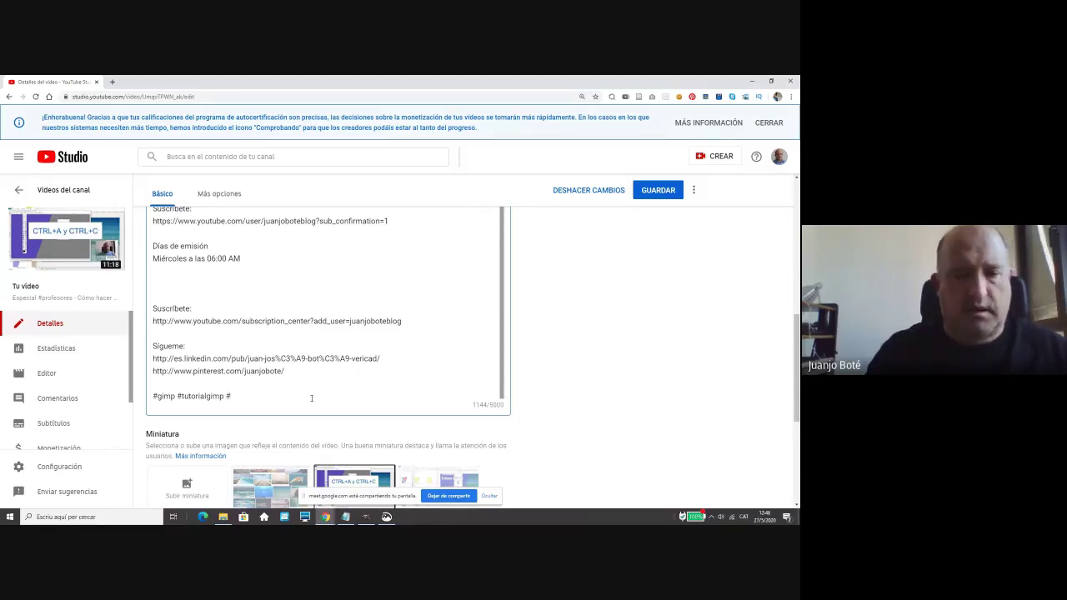
# Complete the hashtag line at the end of the video description with #profesores, #yosigopublicando and #videogimp.
pyautogui.write('profesores ')
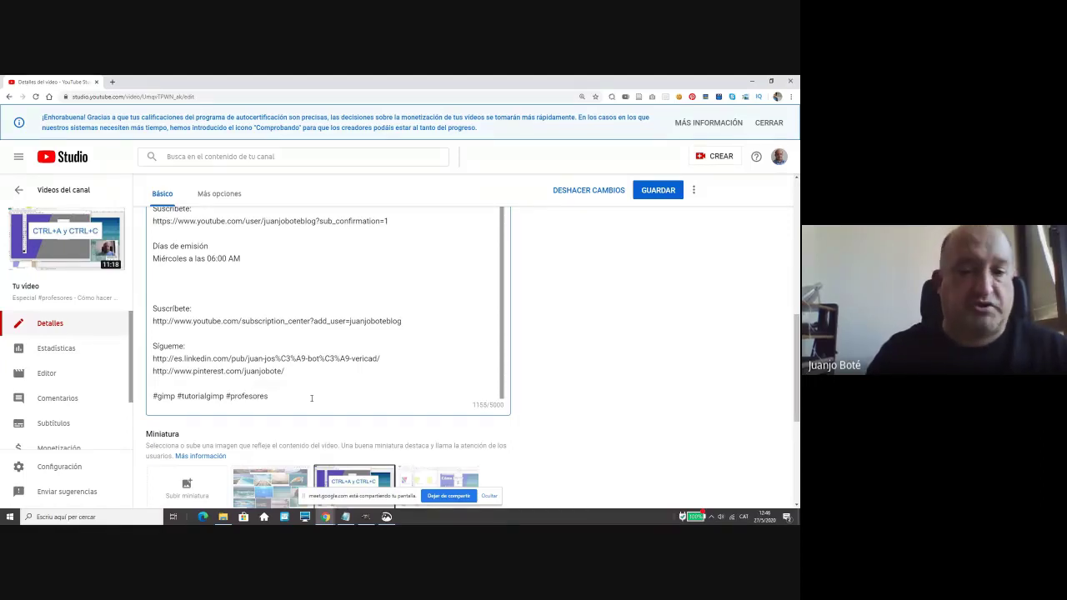
pyautogui.write('#')
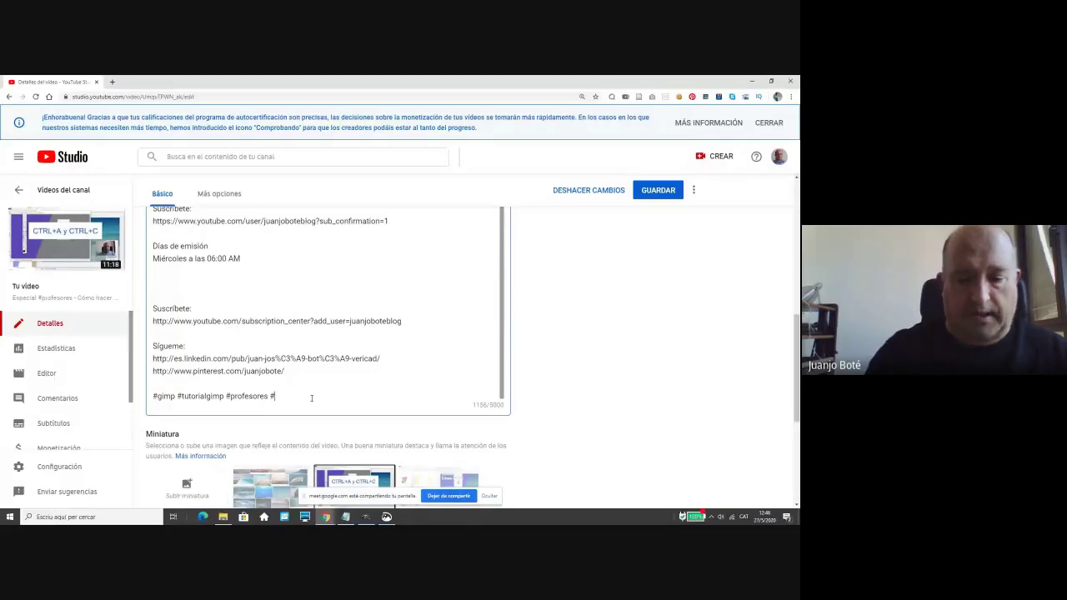
pyautogui.write('yosi')
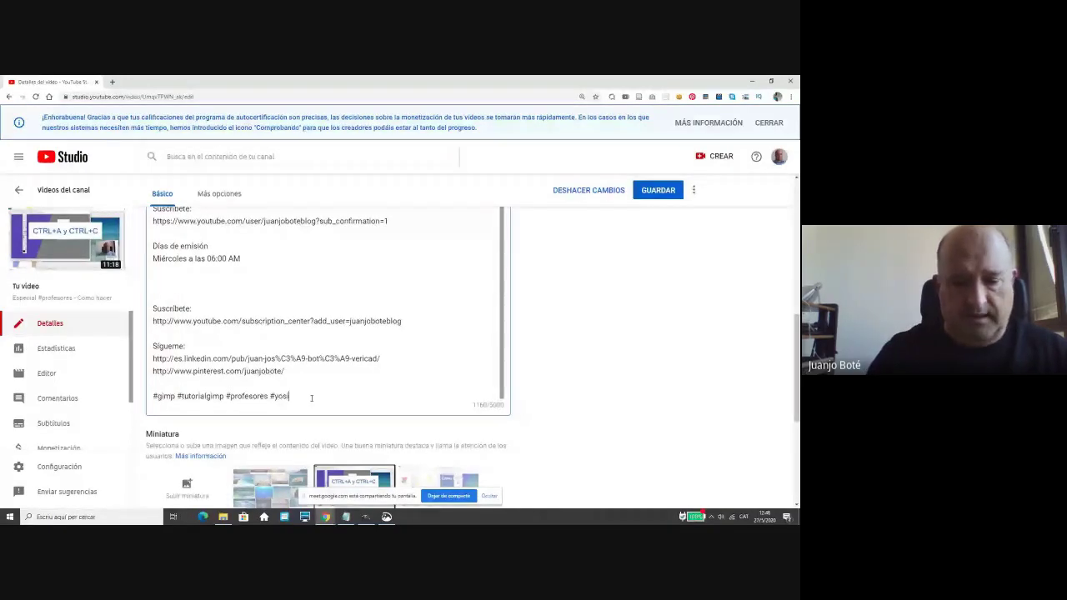
pyautogui.write('gopublicando #')
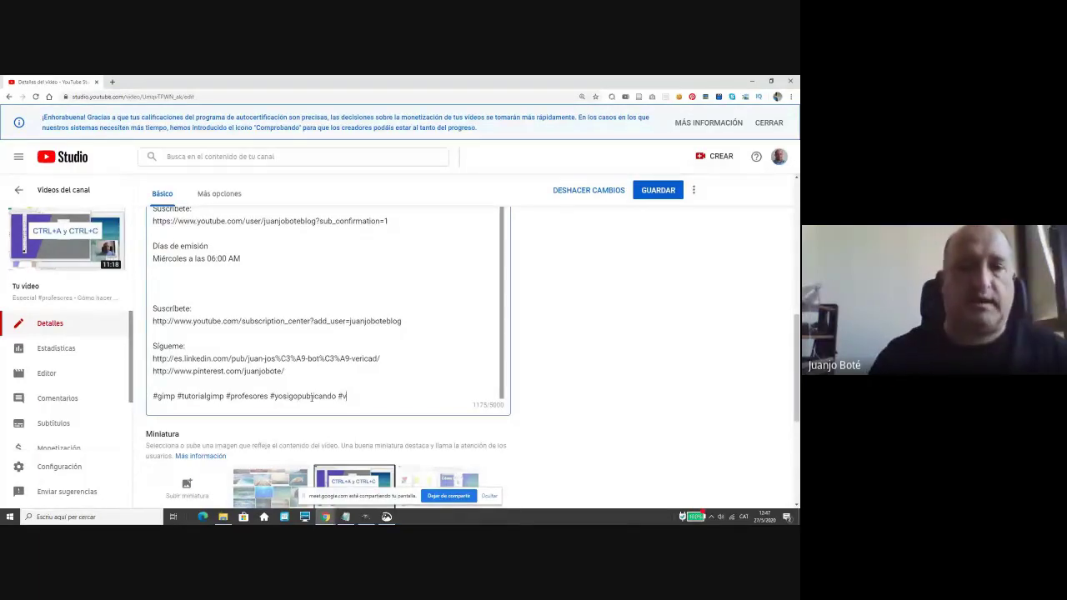
pyautogui.write('videogimp')
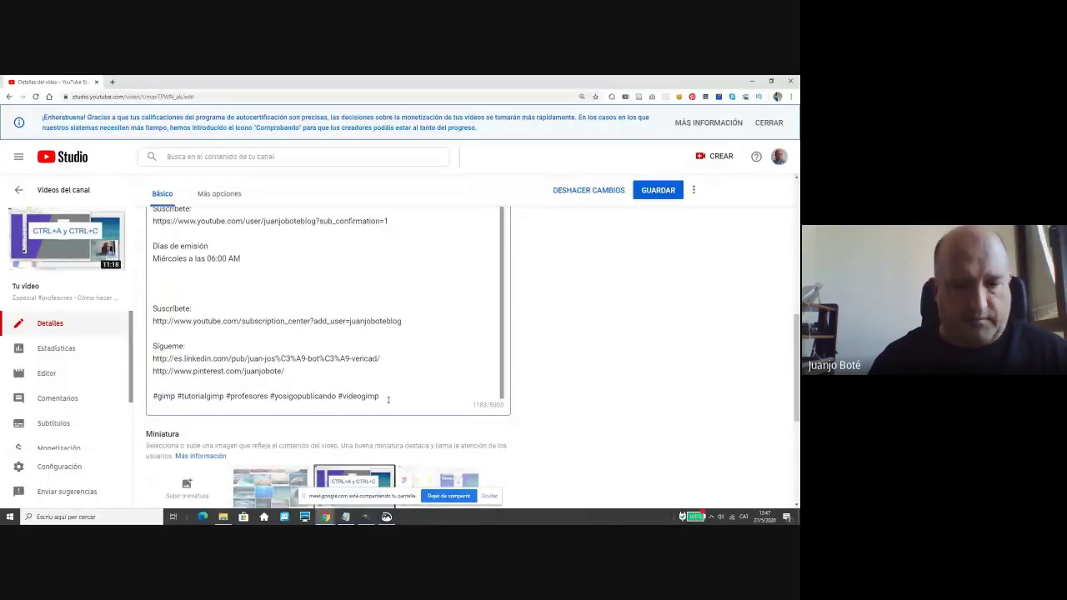
pyautogui.moveTo(387, 400); pyautogui.dragTo(156, 398)
pyautogui.hotkey('ctrl', 'a')
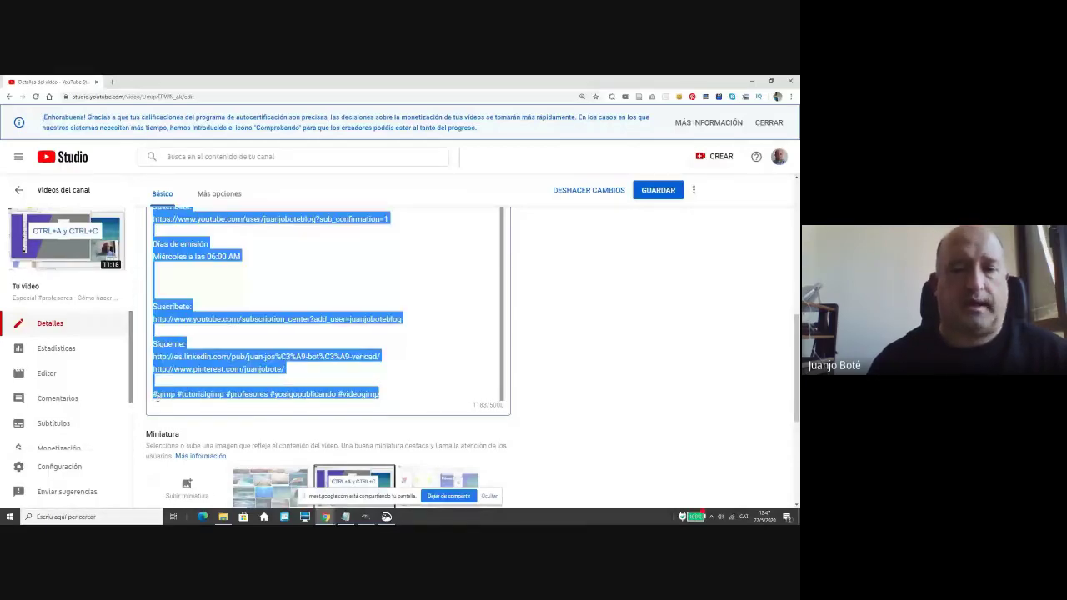
pyautogui.click(205, 390)
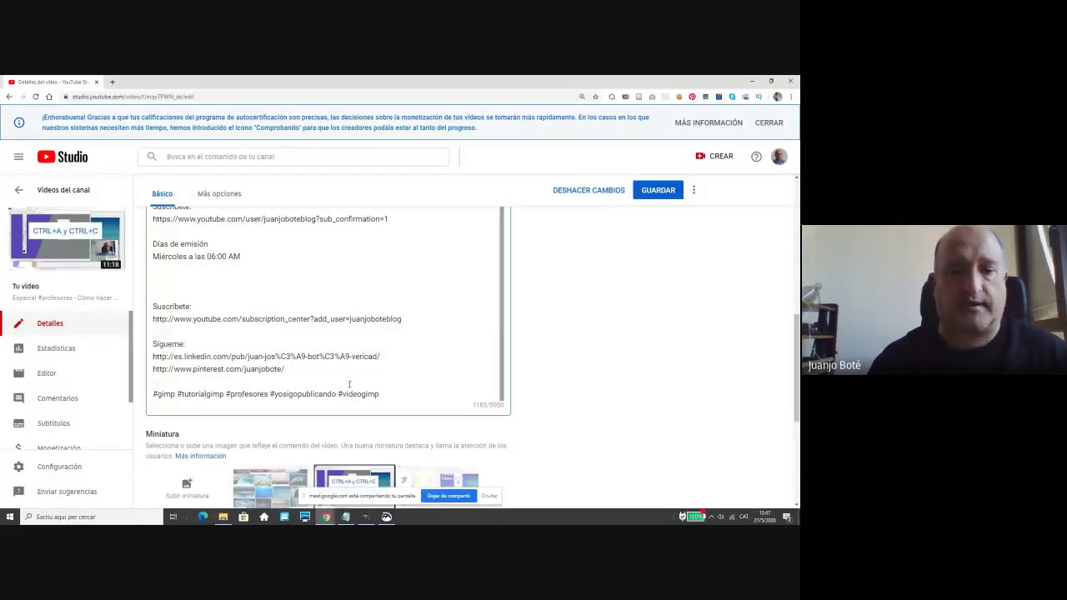
# Upload Plantilla_video_Youtube.jpg from the desktop folder as the video's custom thumbnail.
pyautogui.scroll(-1, 558, 361)
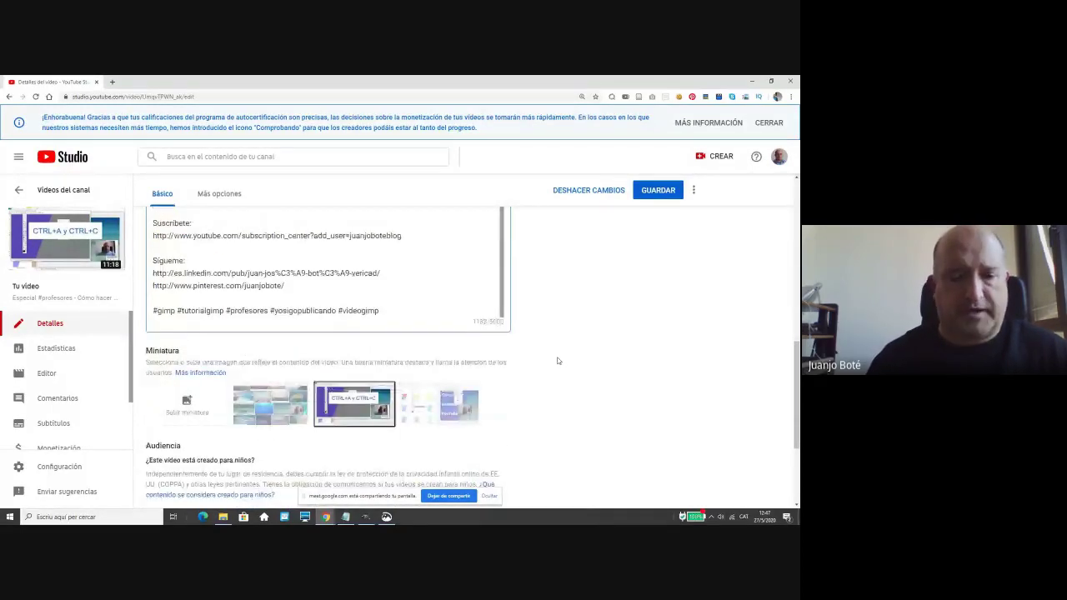
pyautogui.scroll(-1, 558, 361)
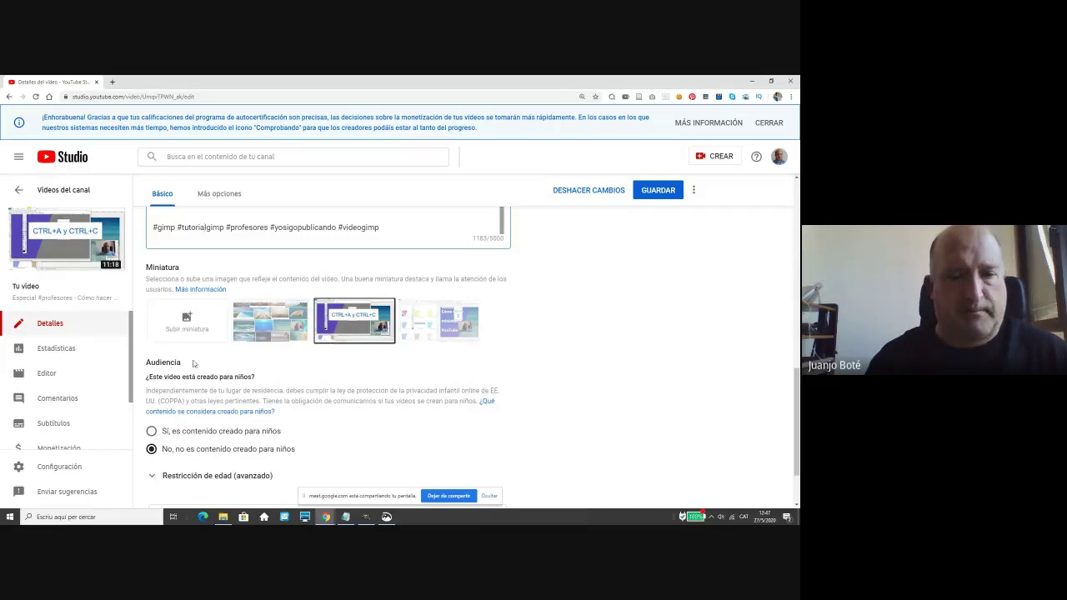
pyautogui.click(187, 319)
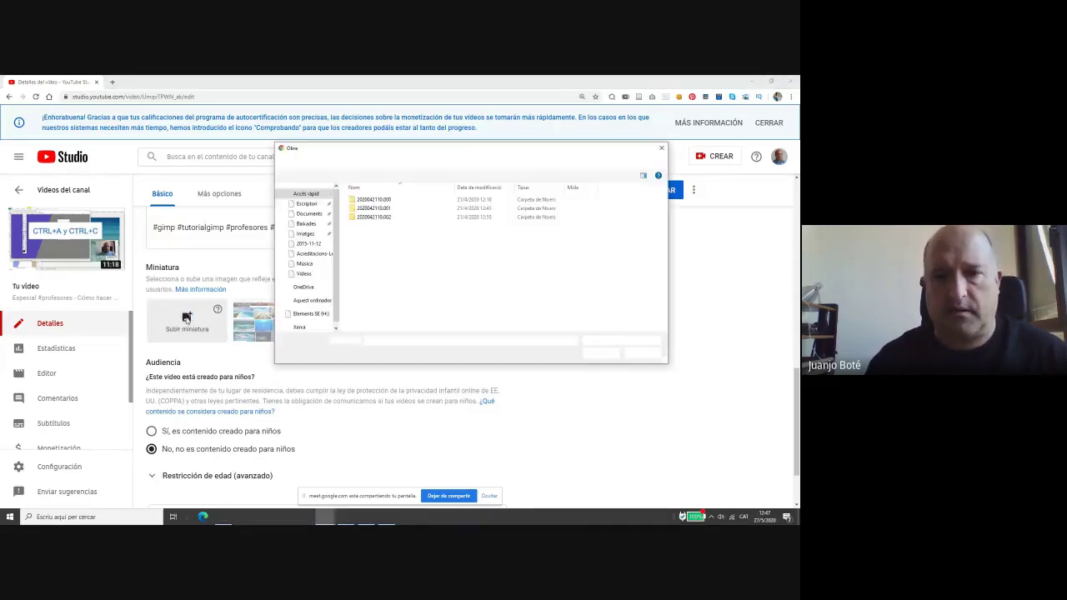
pyautogui.click(307, 204)
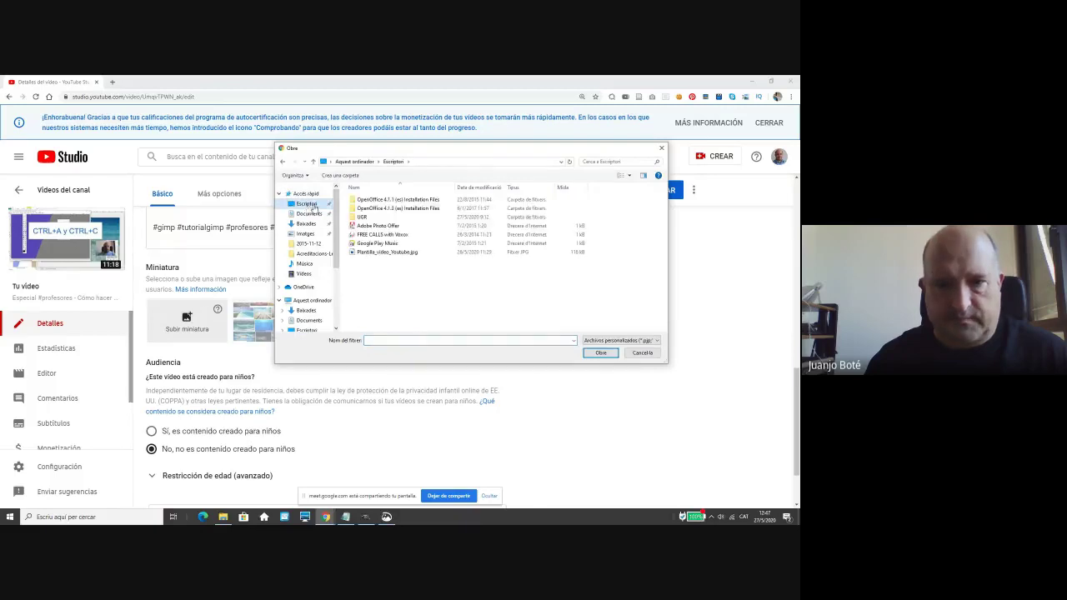
pyautogui.click(386, 252)
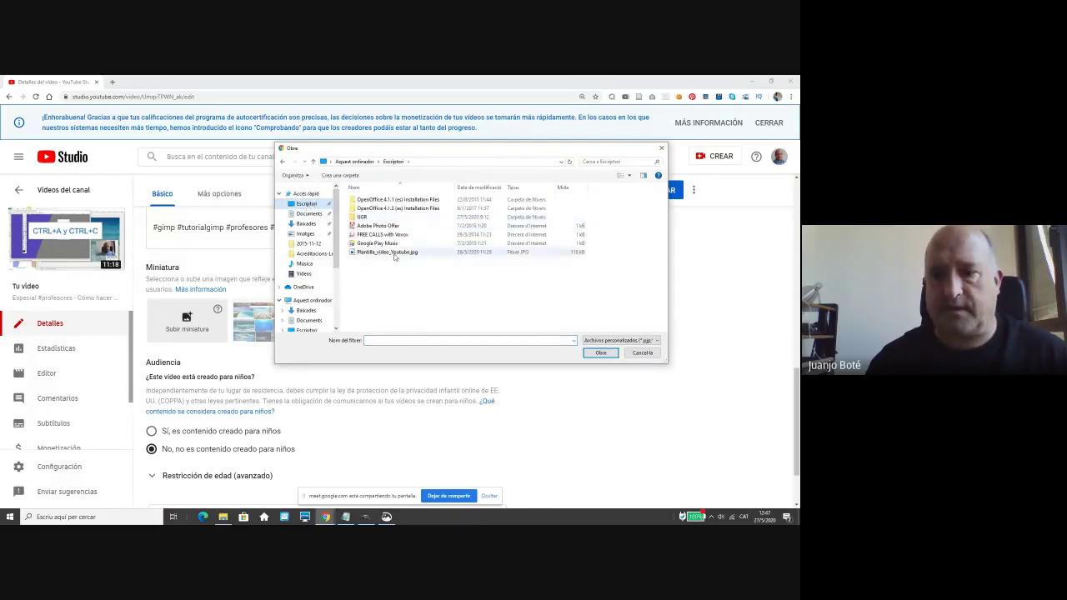
pyautogui.click(600, 354)
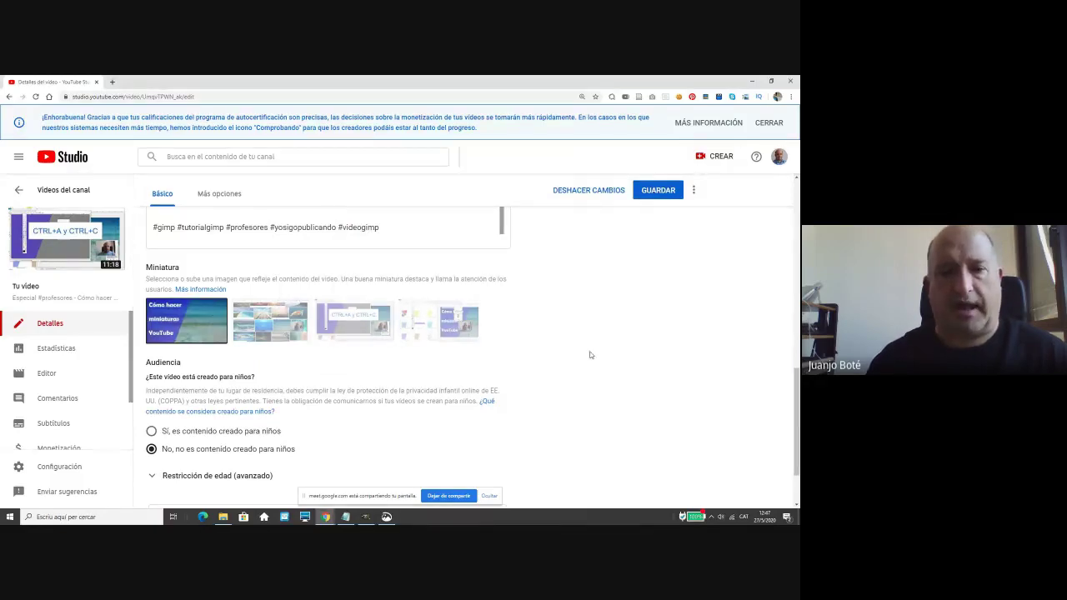
# Switch to the keyword list in Notepad and fit its window smaller beside the video's empty tags field.
pyautogui.scroll(-2, 589, 355)
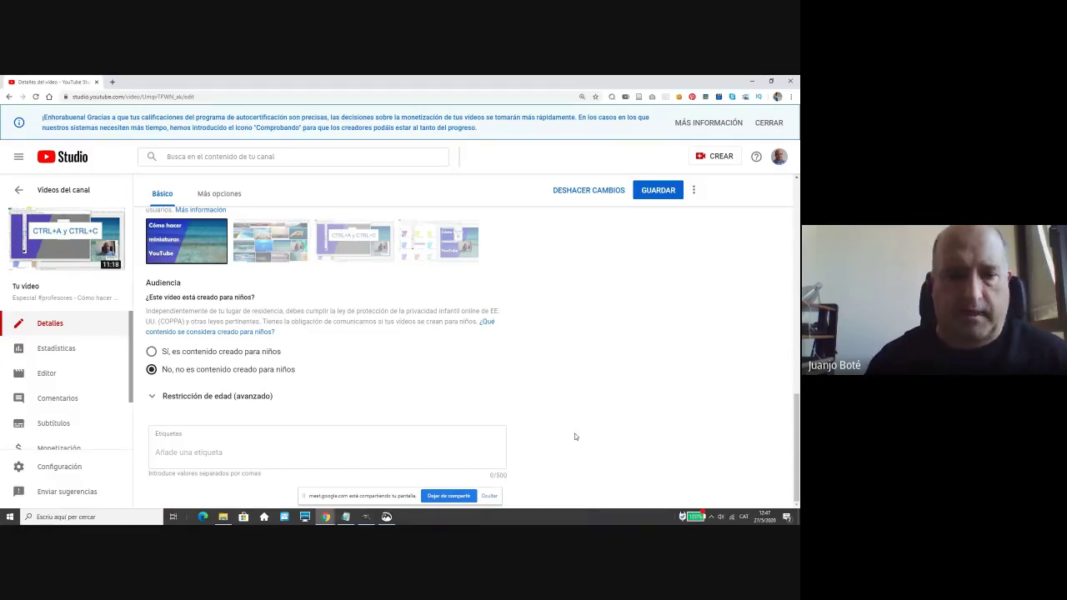
pyautogui.click(179, 453)
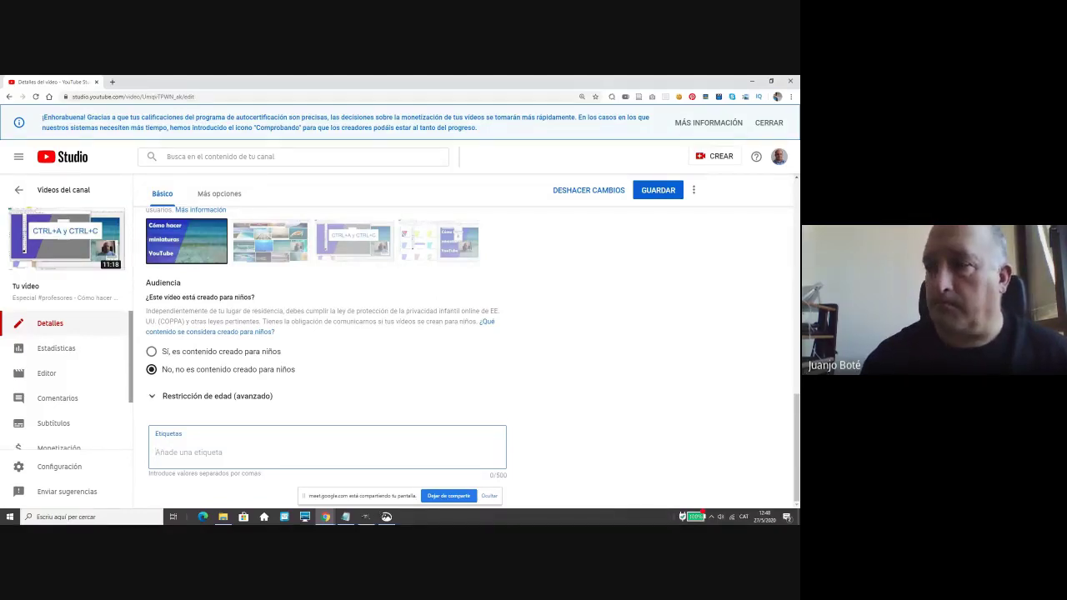
pyautogui.click(345, 517)
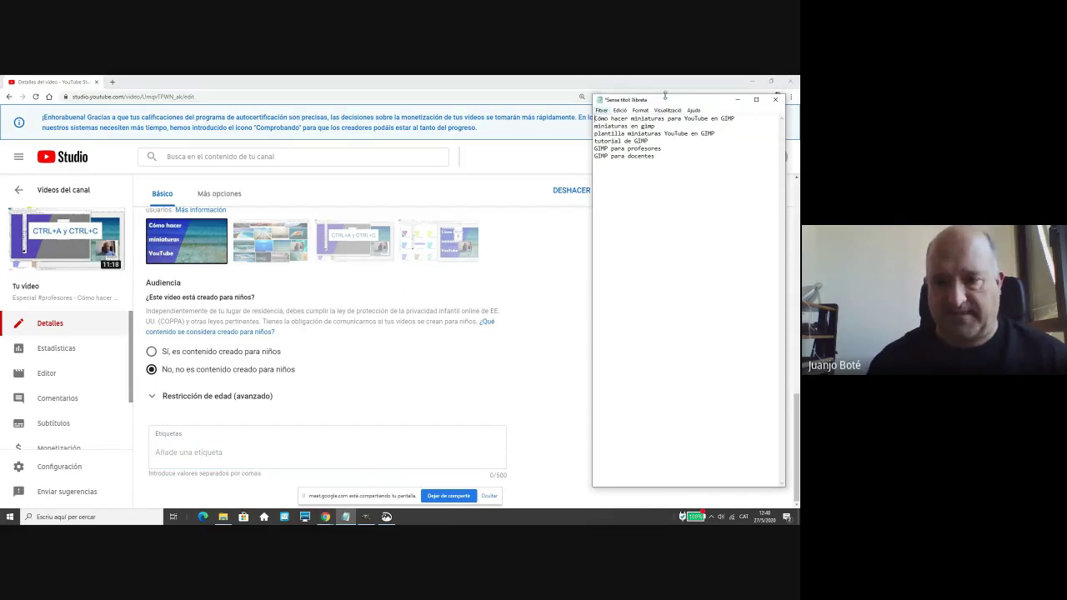
pyautogui.moveTo(665, 95); pyautogui.dragTo(575, 237)
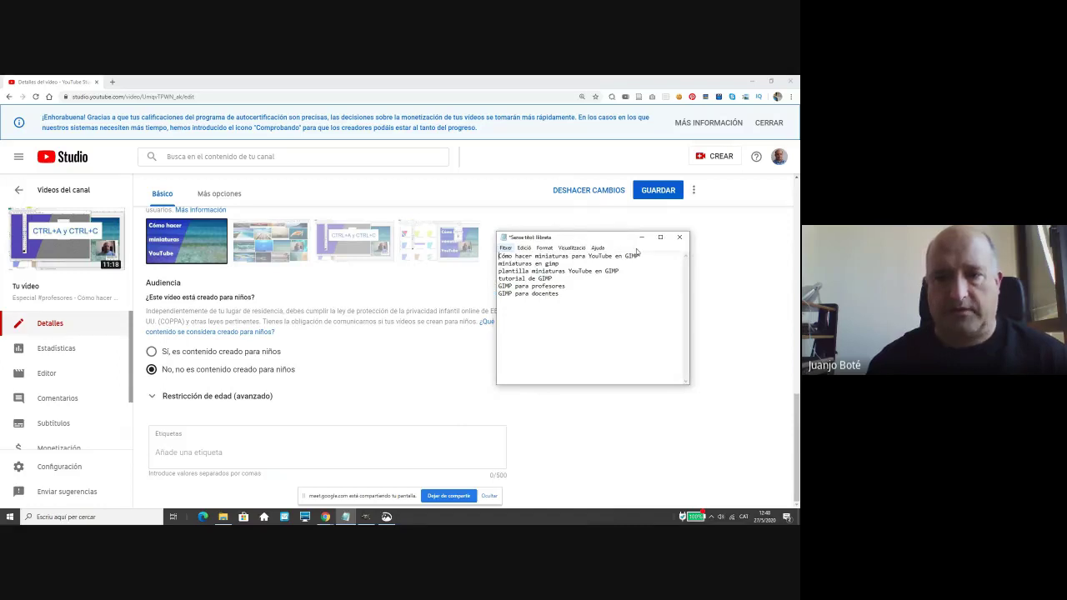
pyautogui.hotkey('shift', 'Down')
pyautogui.press('Right')
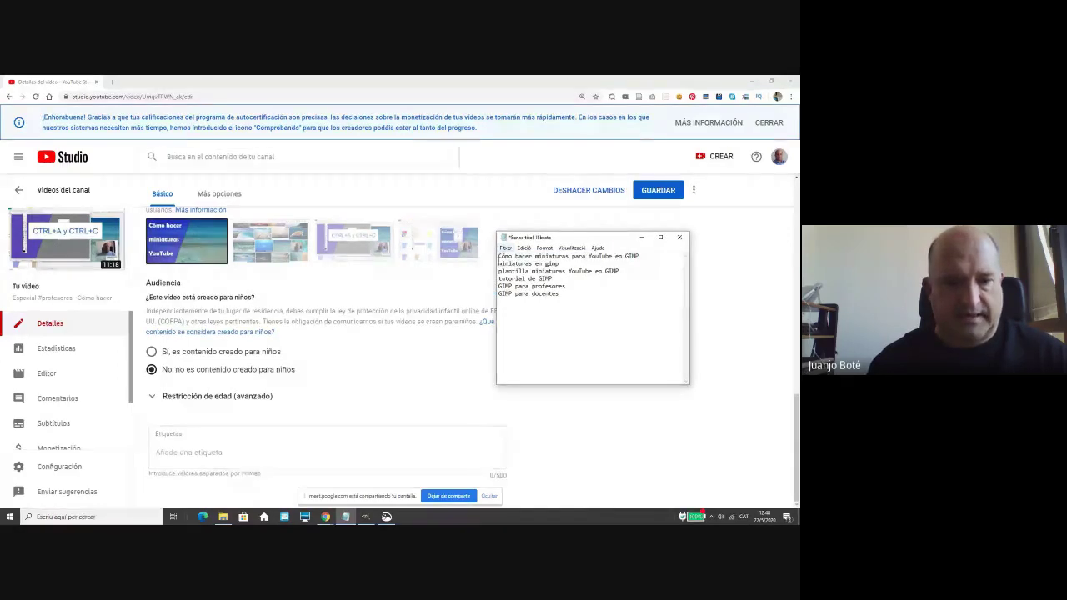
# Copy the first Notepad keyword, "Cómo hacer miniaturas para YouTube en GIMP", into the video's tags.
pyautogui.click(200, 452)
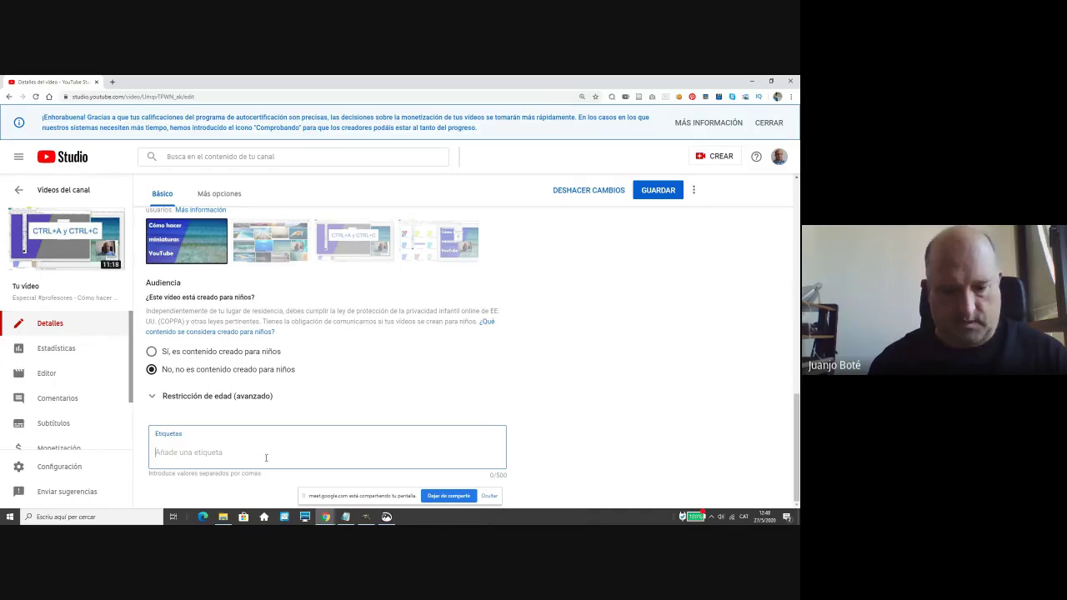
pyautogui.click(345, 516)
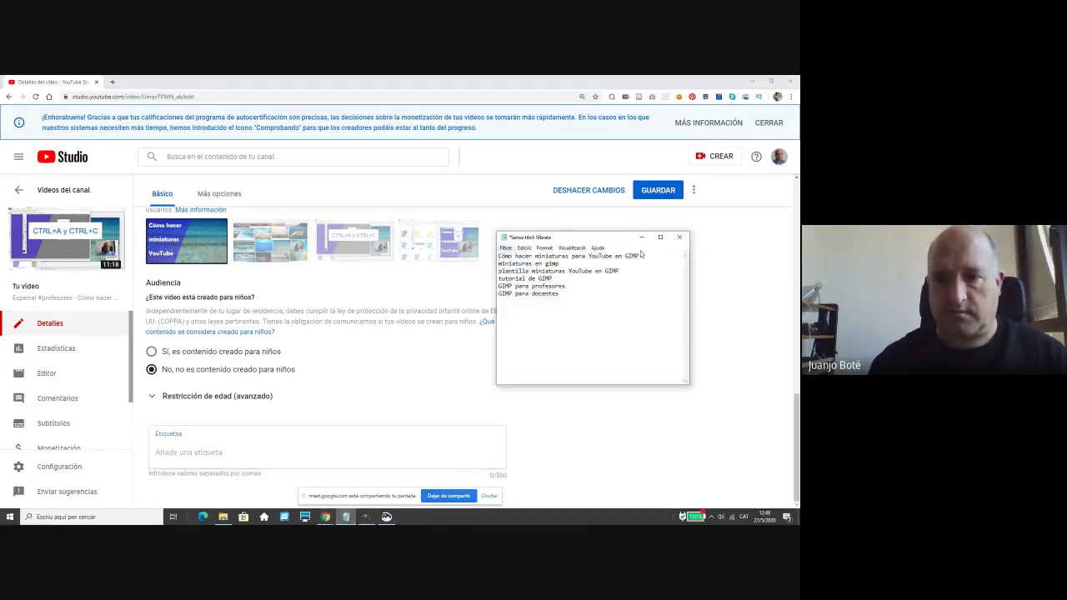
pyautogui.moveTo(650, 254); pyautogui.dragTo(497, 256)
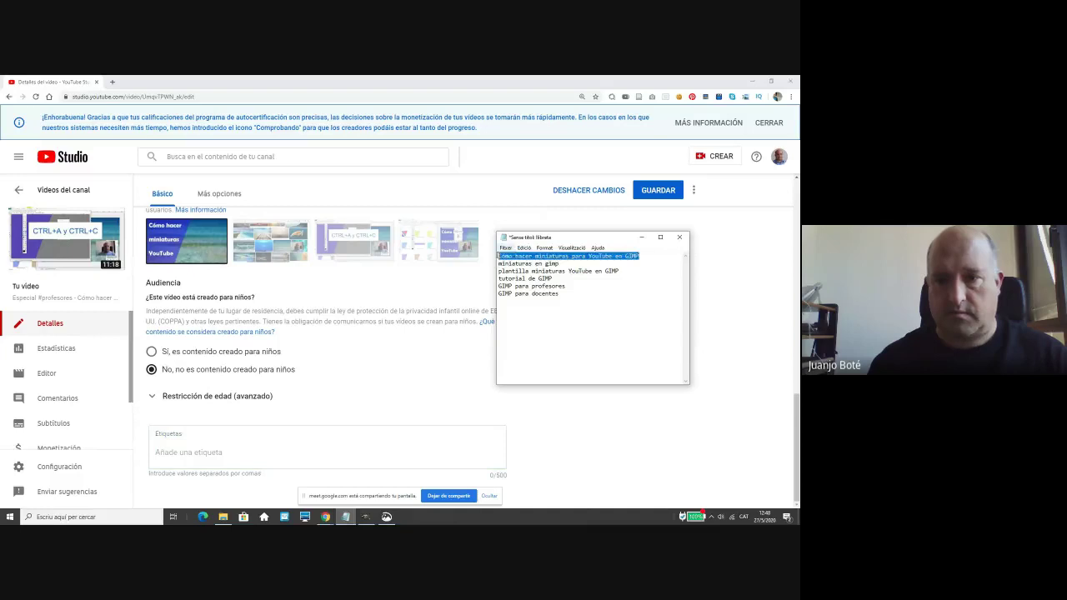
pyautogui.rightClick(533, 255)
pyautogui.click(542, 278)
pyautogui.click(216, 445)
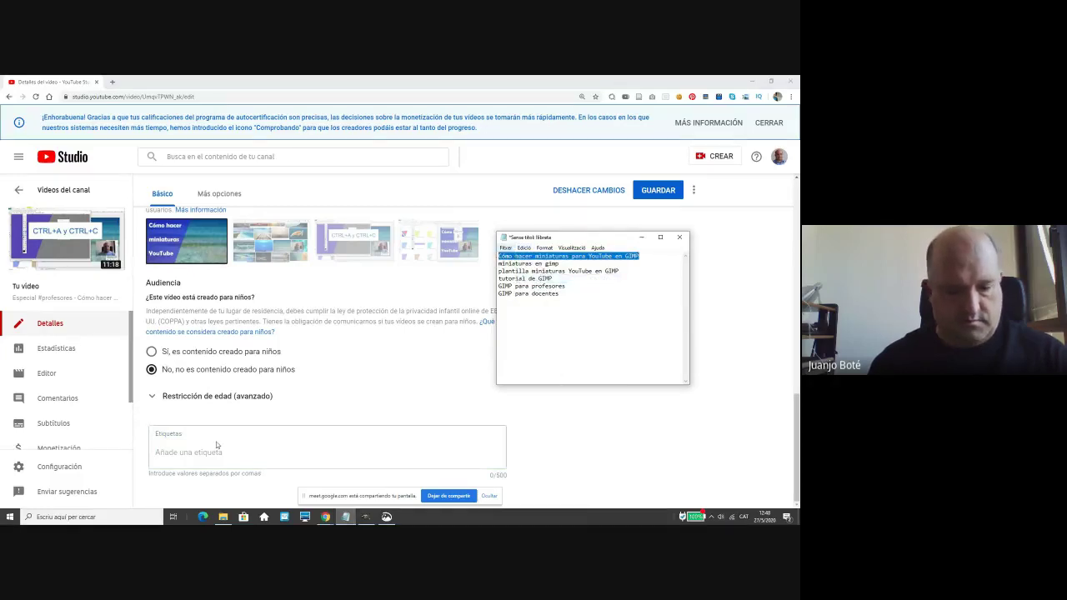
pyautogui.hotkey('ctrl', 'v')
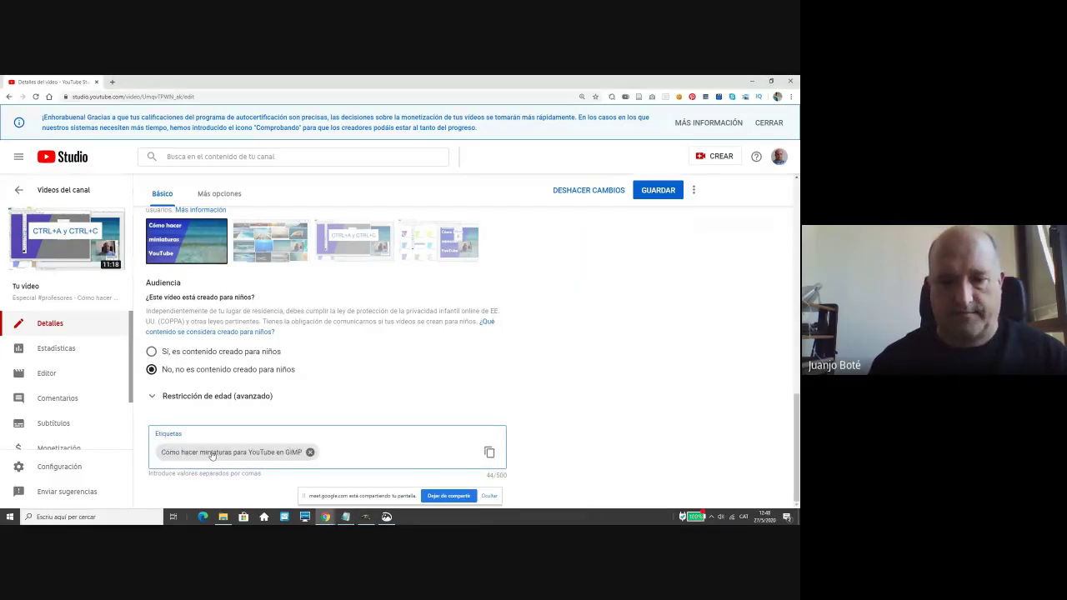
# Copy the Notepad keywords "miniaturas en gimp" and "plantilla miniaturas YouTube en GIMP" into the video's tags as separate entries.
pyautogui.click(345, 517)
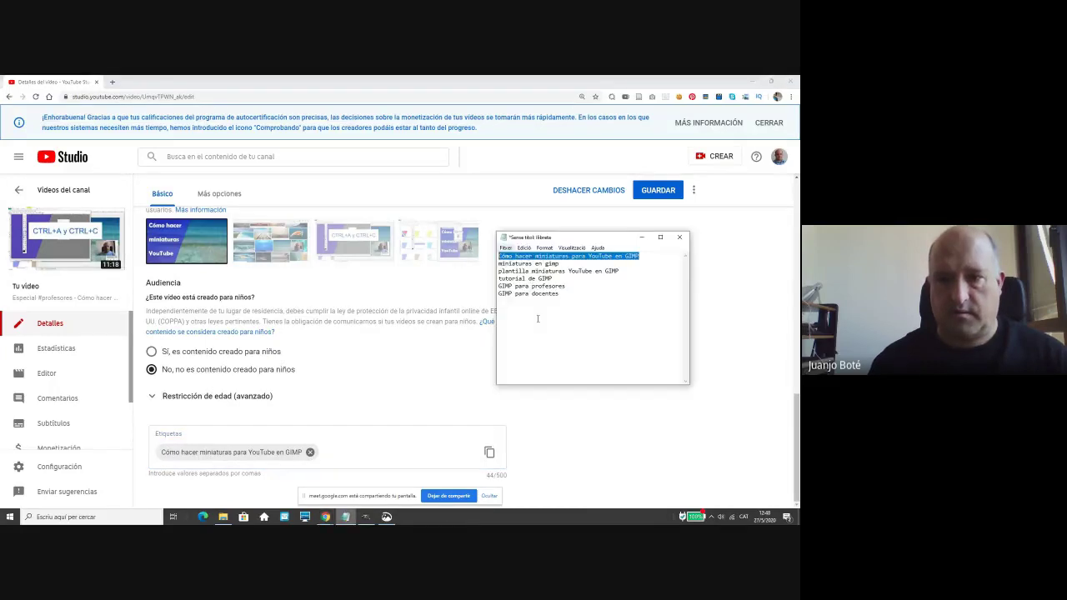
pyautogui.moveTo(559, 264); pyautogui.dragTo(499, 264)
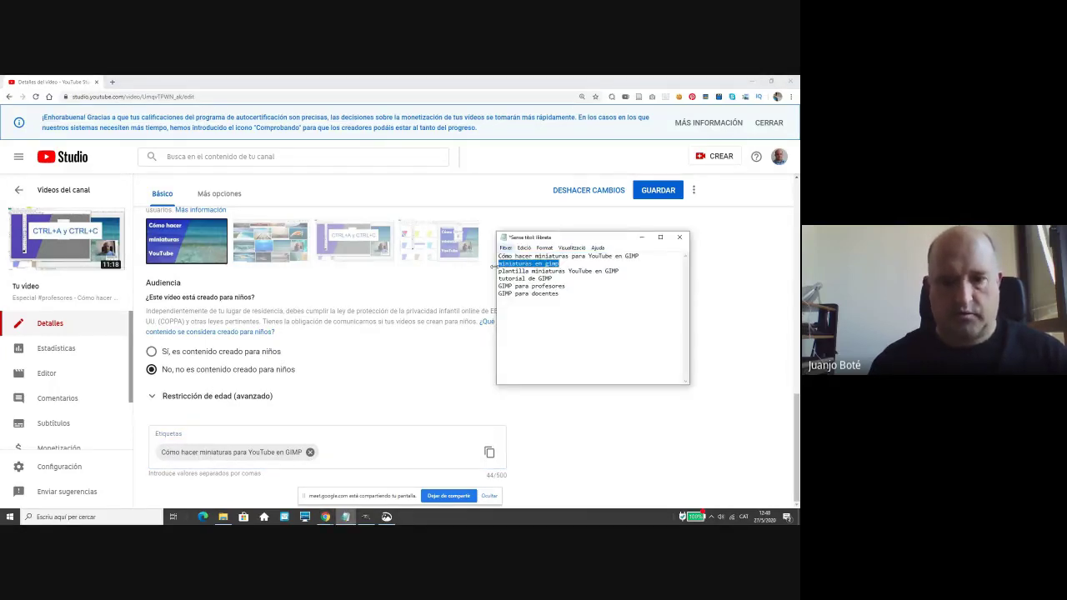
pyautogui.click(356, 457)
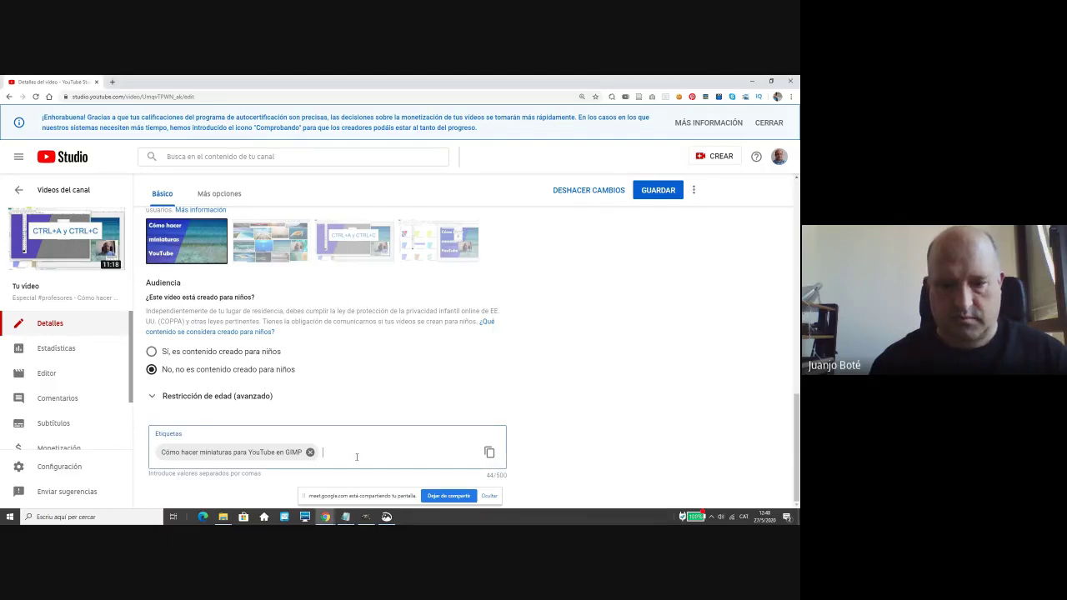
pyautogui.hotkey('ctrl', 'v')
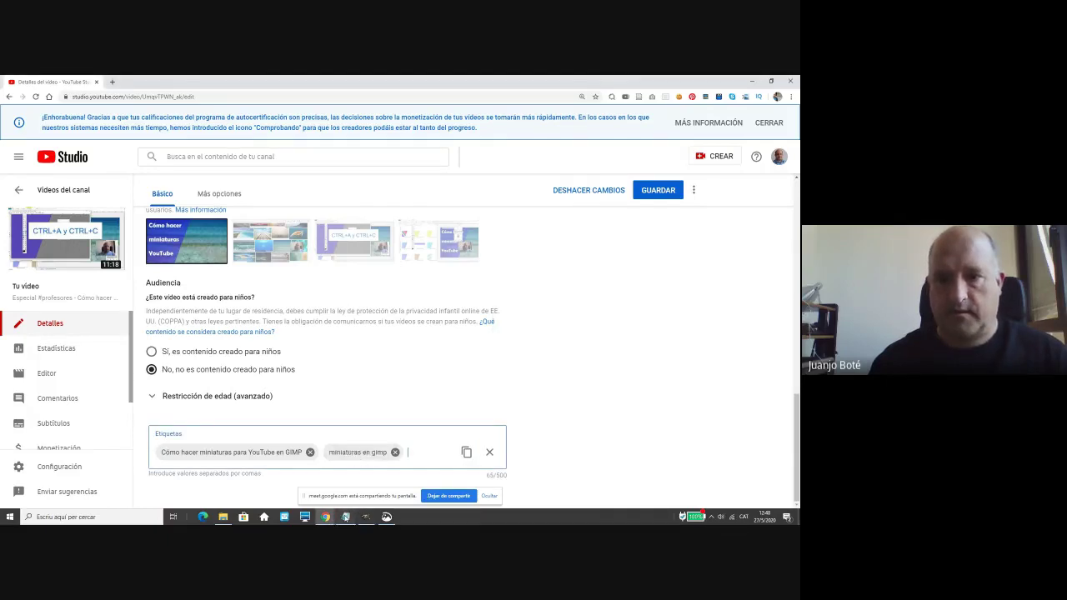
pyautogui.click(345, 517)
pyautogui.click(500, 274)
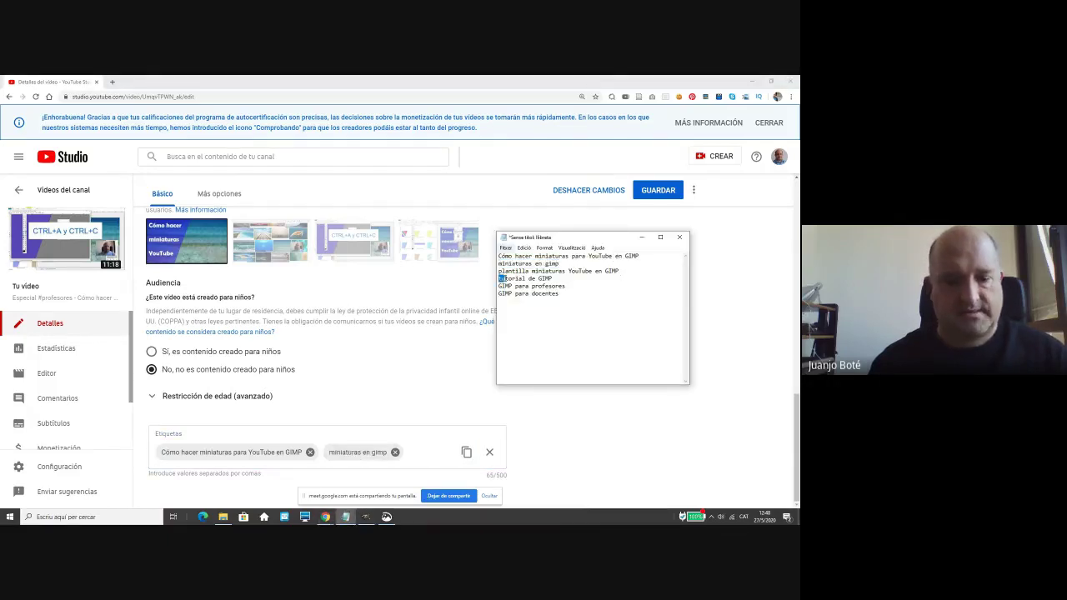
pyautogui.hotkey('shift', 'End')
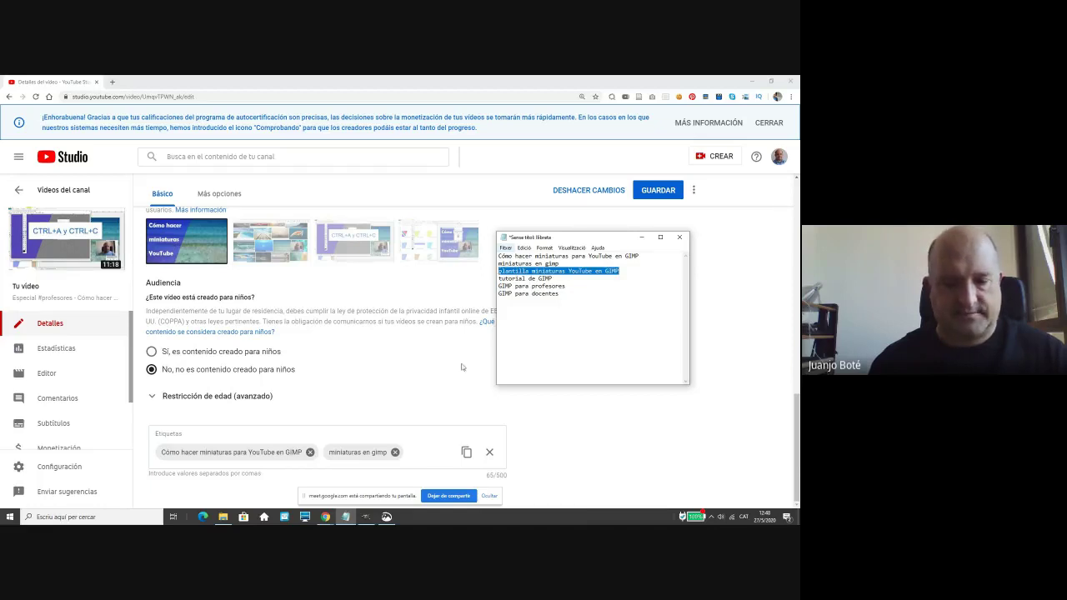
pyautogui.click(426, 452)
pyautogui.hotkey('ctrl', 'v')
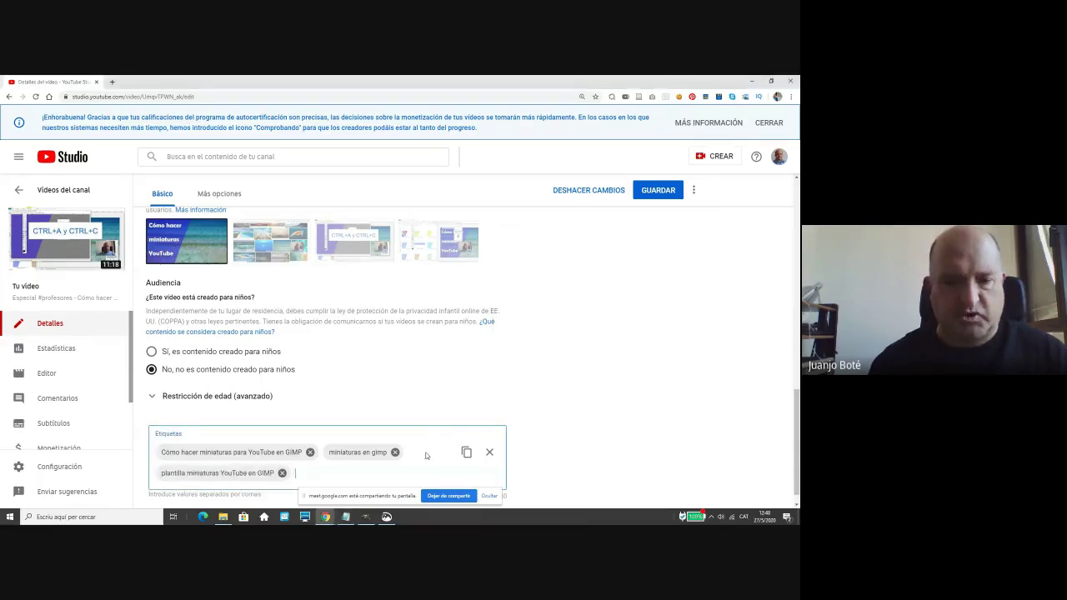
# Copy the keyword "tutorial de GIMP" from Notepad and add it as another video tag.
pyautogui.click(345, 517)
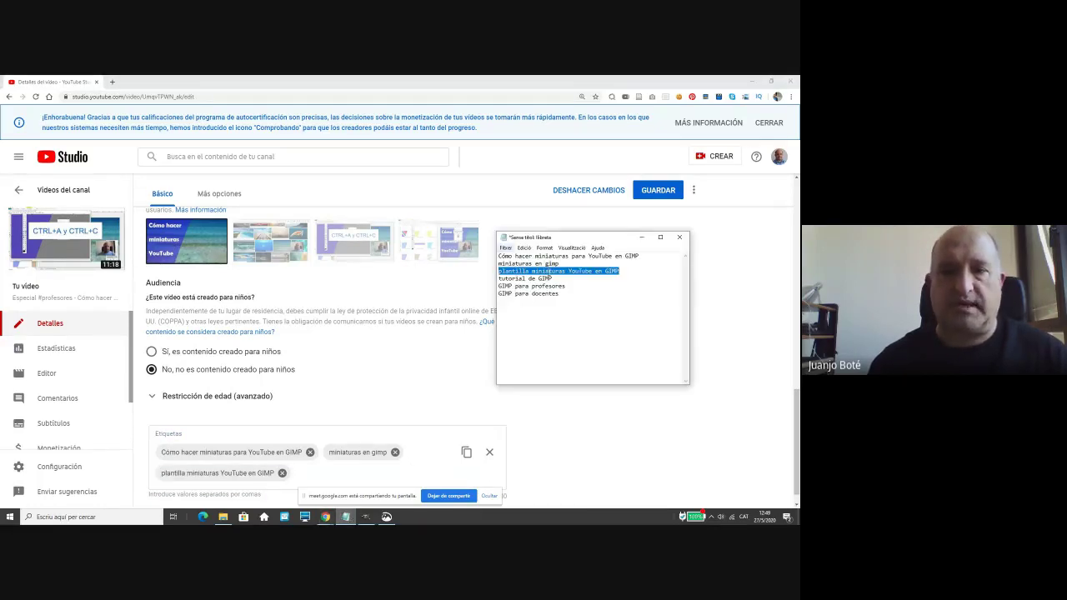
pyautogui.moveTo(556, 278); pyautogui.dragTo(499, 278)
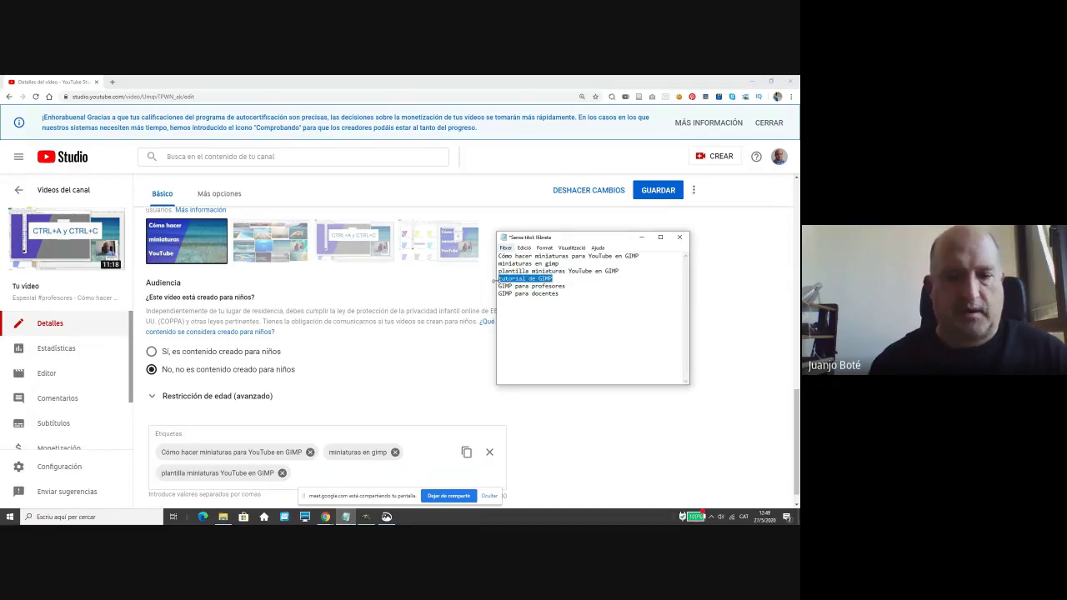
pyautogui.click(306, 475)
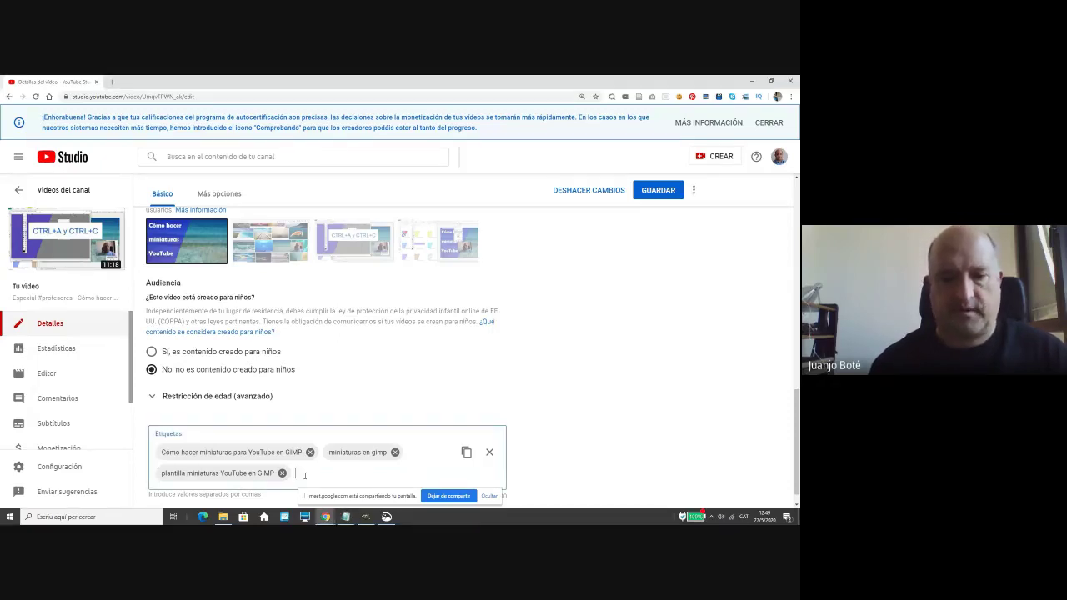
pyautogui.hotkey('ctrl', 'v')
# Copy the keyword "GIMP para profesores" from Notepad and add it to the video's tags.
pyautogui.click(346, 517)
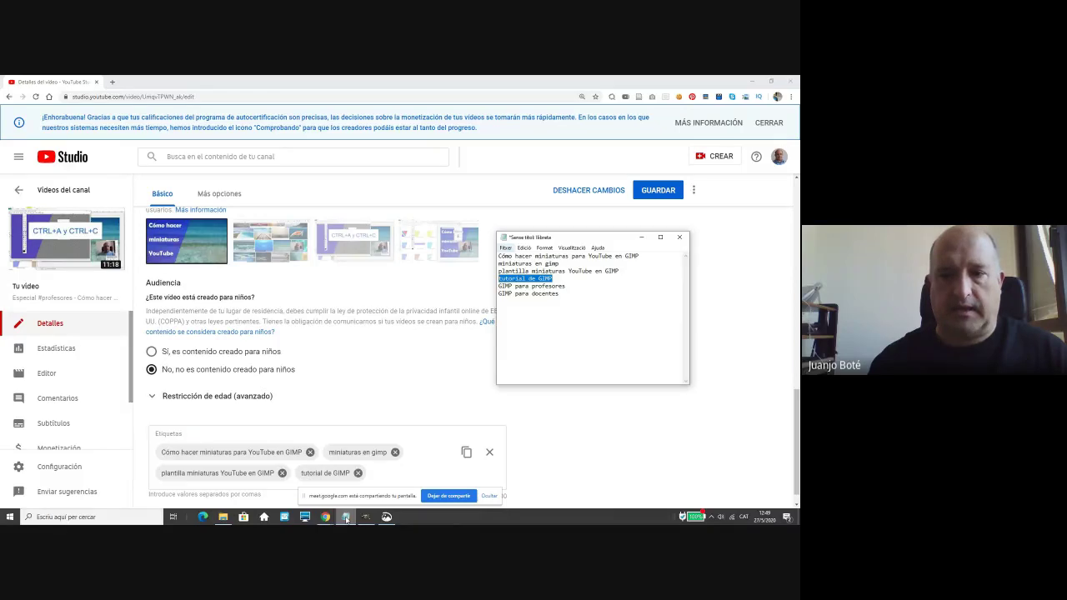
pyautogui.moveTo(566, 285); pyautogui.dragTo(498, 286)
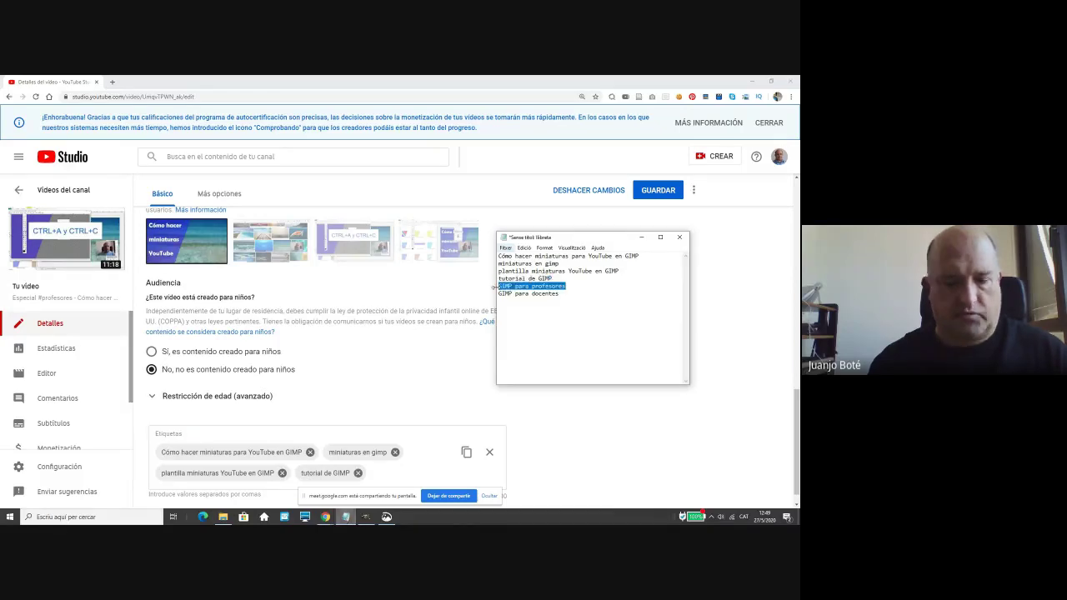
pyautogui.hotkey('ctrl', 'c')
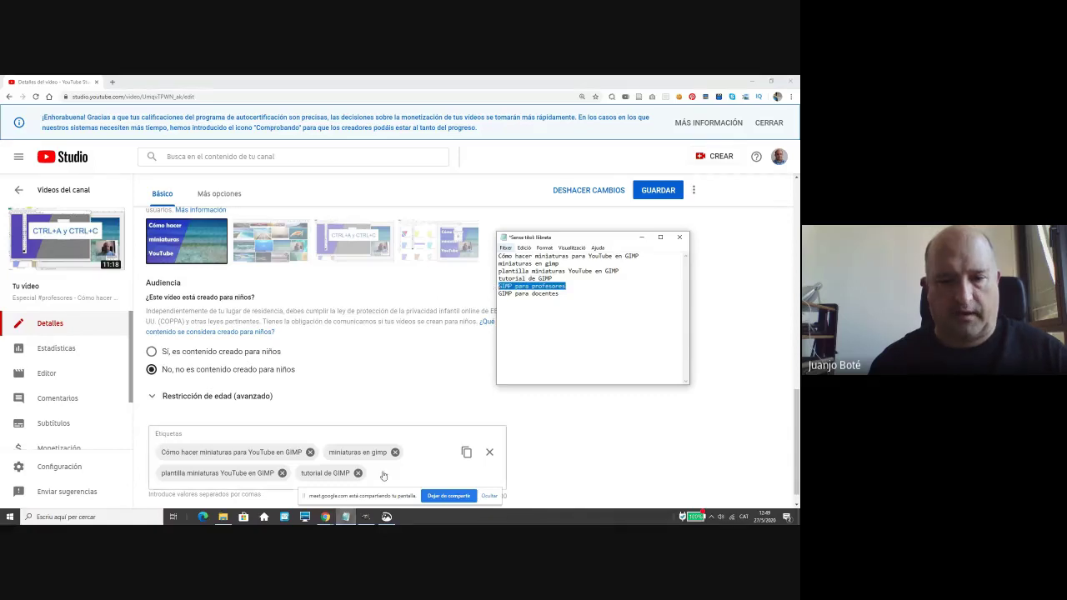
pyautogui.click(382, 476)
pyautogui.hotkey('ctrl', 'v')
# Copy the last Notepad keyword, "GIMP para docentes", into the video's tags.
pyautogui.click(346, 517)
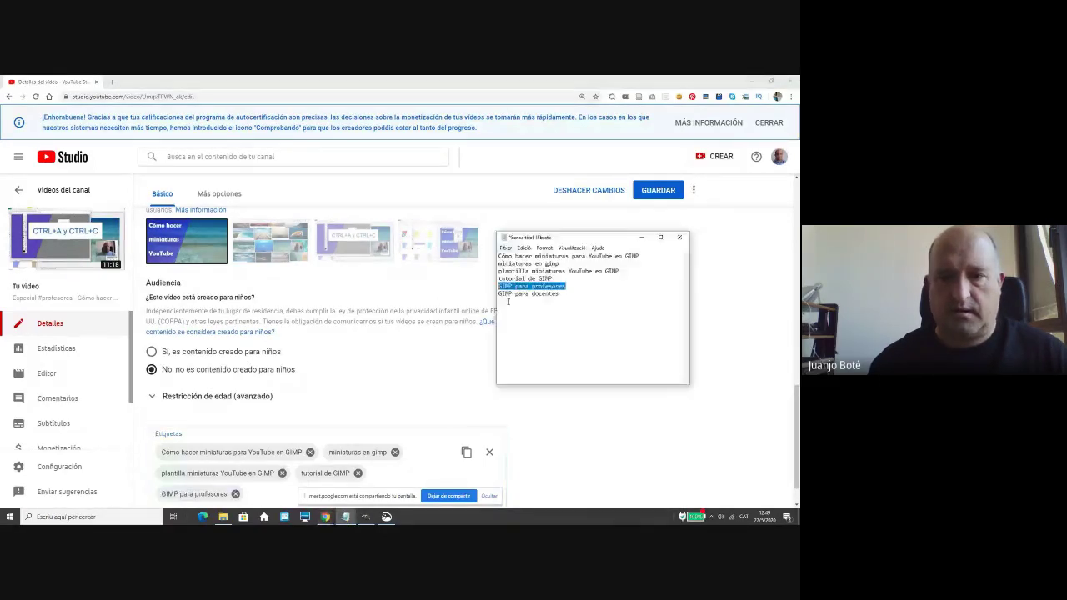
pyautogui.moveTo(565, 294); pyautogui.dragTo(499, 295)
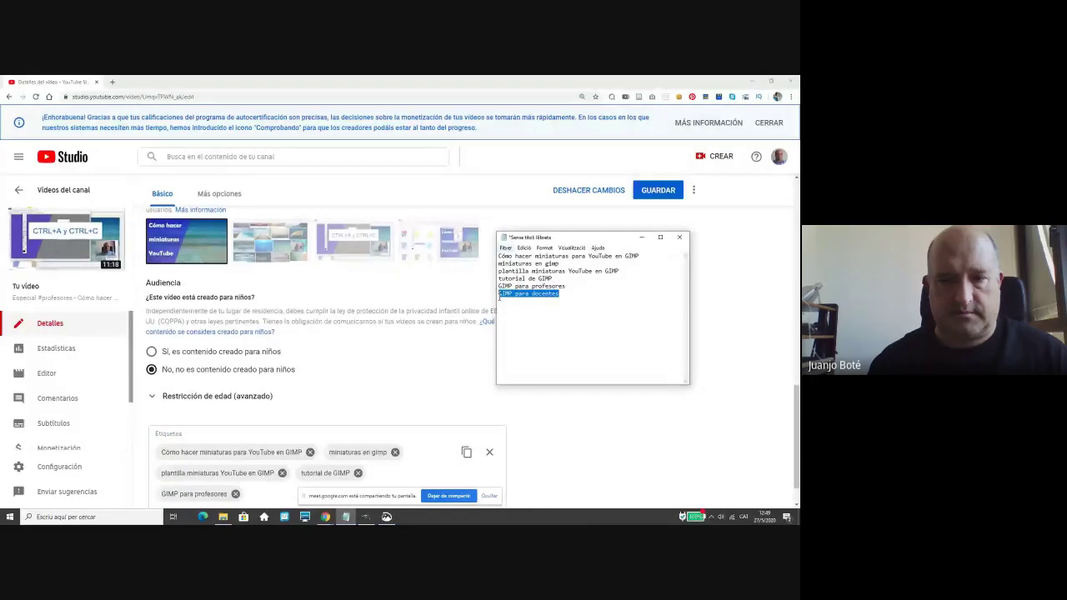
pyautogui.hotkey('ctrl', 'c')
pyautogui.hotkey('alt', 'Tab')
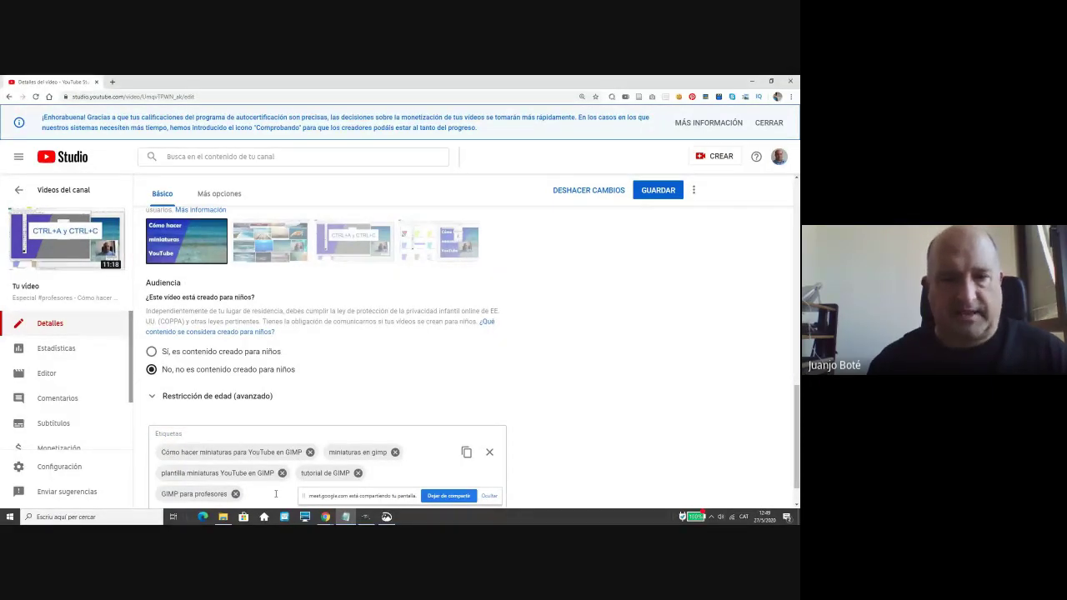
pyautogui.hotkey('ctrl', 'v')
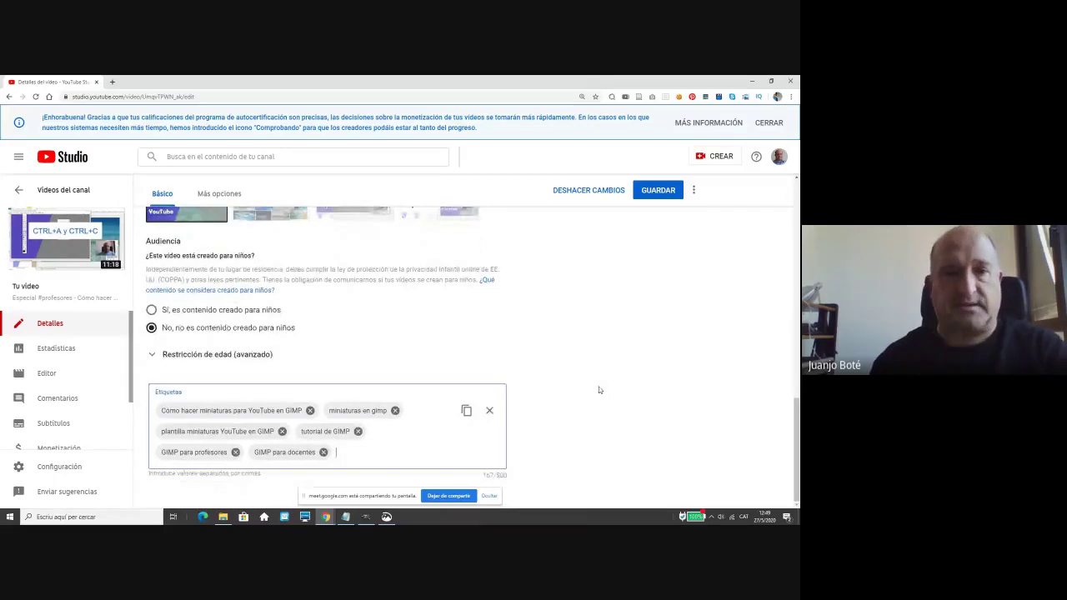
# Review the video's basic details from the tags back up to the title and save the changes.
pyautogui.scroll(2, 598, 390)
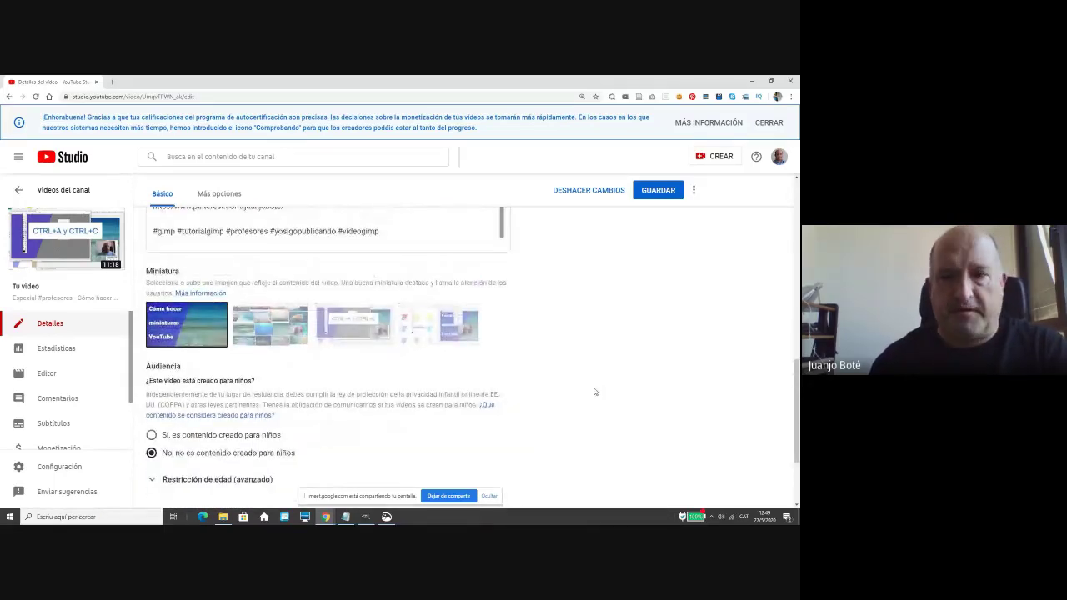
pyautogui.scroll(4, 594, 392)
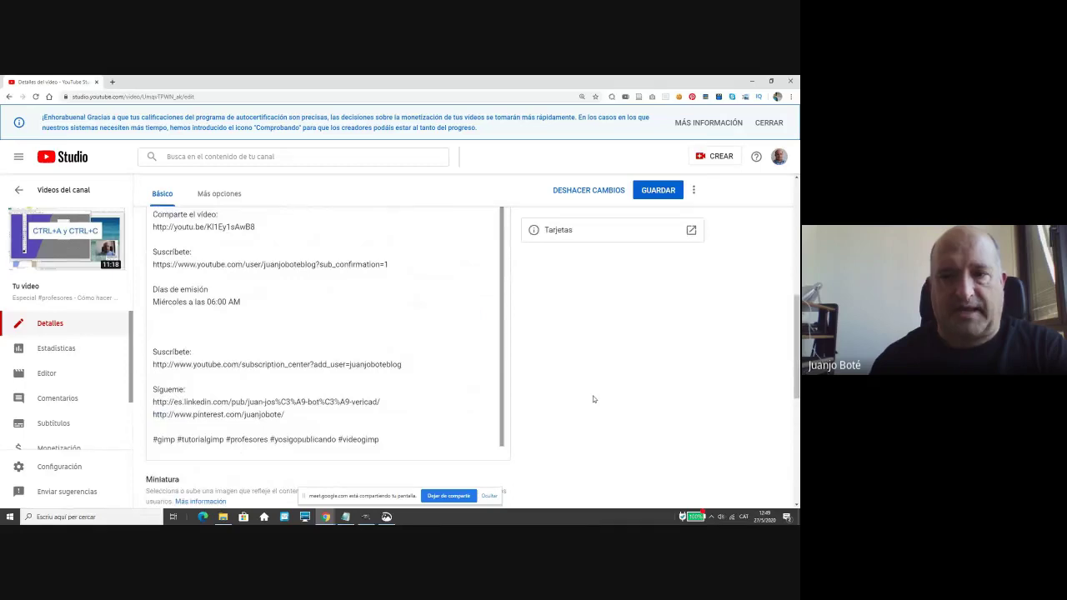
pyautogui.scroll(3, 594, 399)
pyautogui.scroll(2, 594, 400)
pyautogui.scroll(-1, 599, 447)
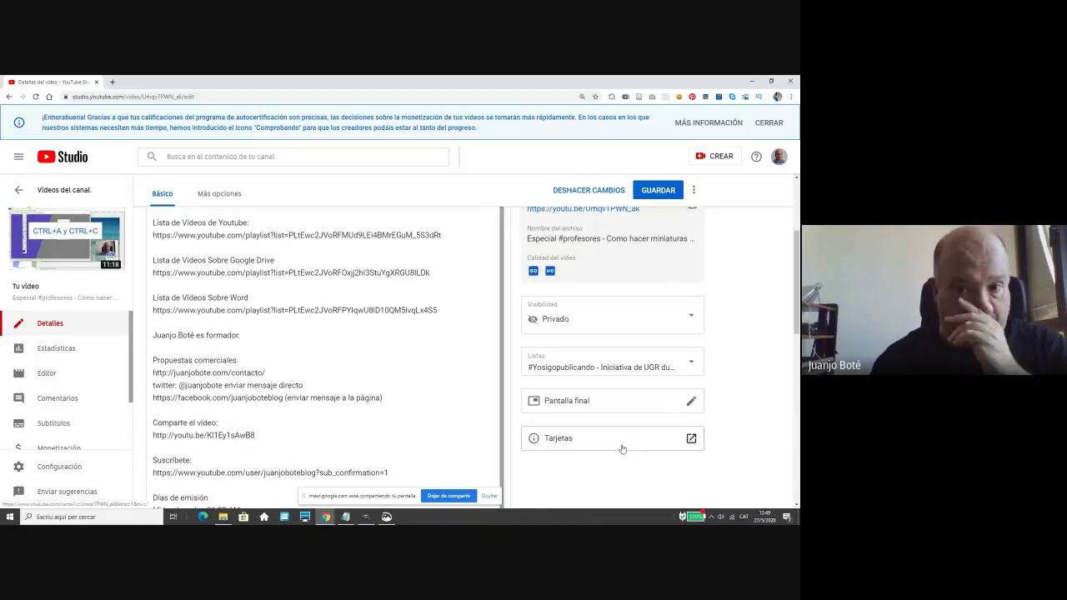
pyautogui.scroll(3, 759, 427)
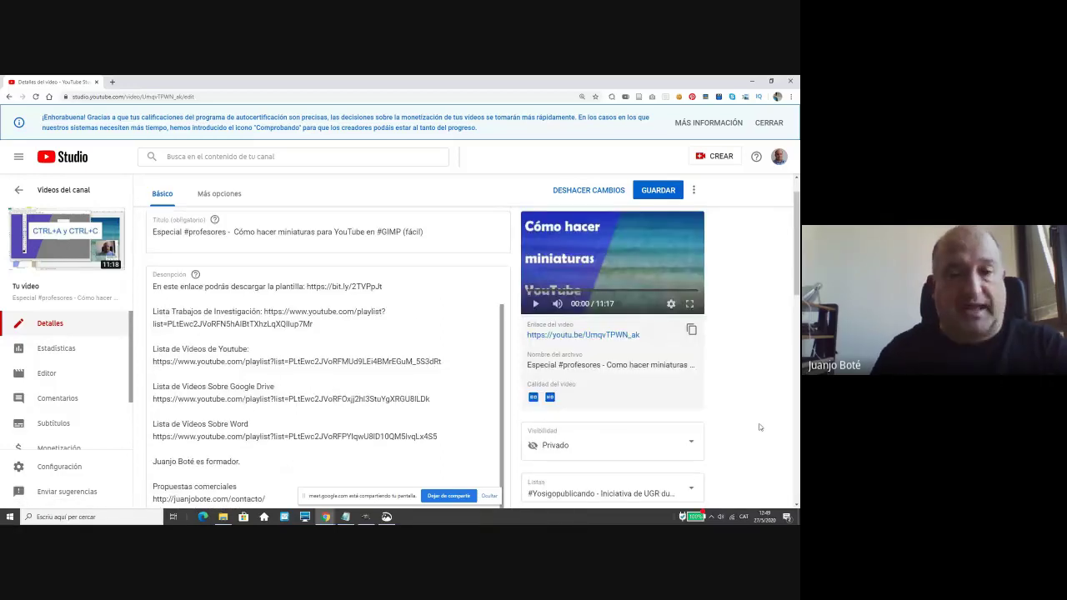
pyautogui.scroll(1, 759, 428)
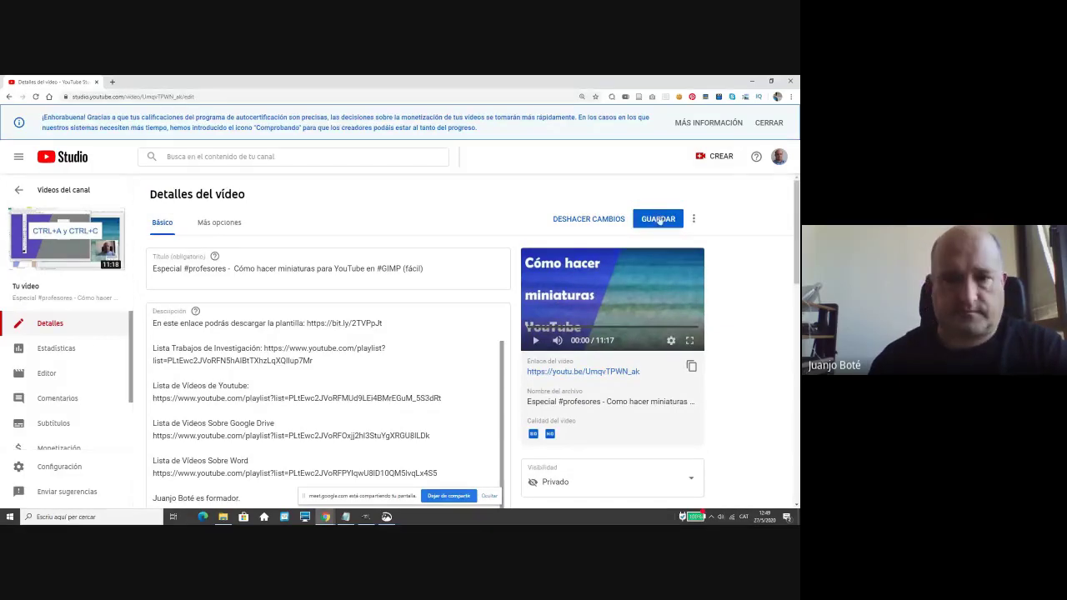
pyautogui.click(659, 219)
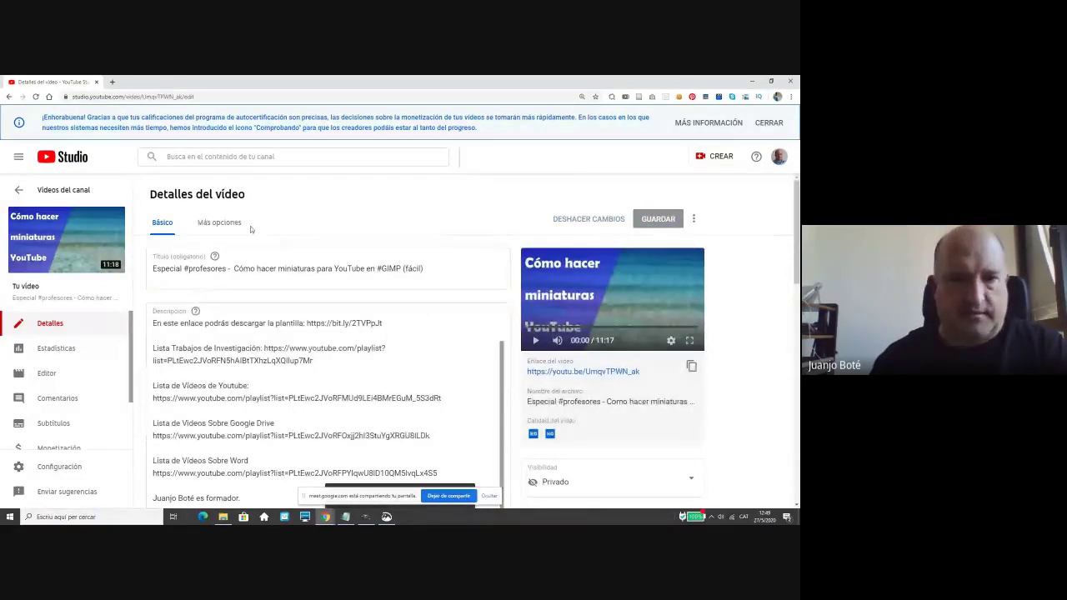
# In the video's advanced options, set the recording date to 26 May 2020.
pyautogui.click(220, 227)
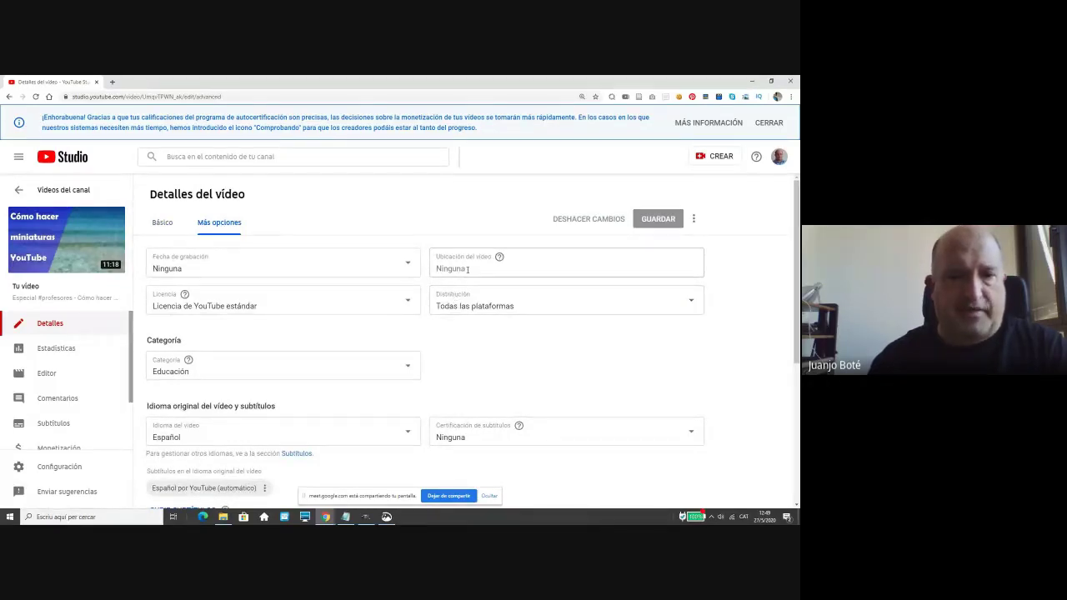
pyautogui.click(284, 273)
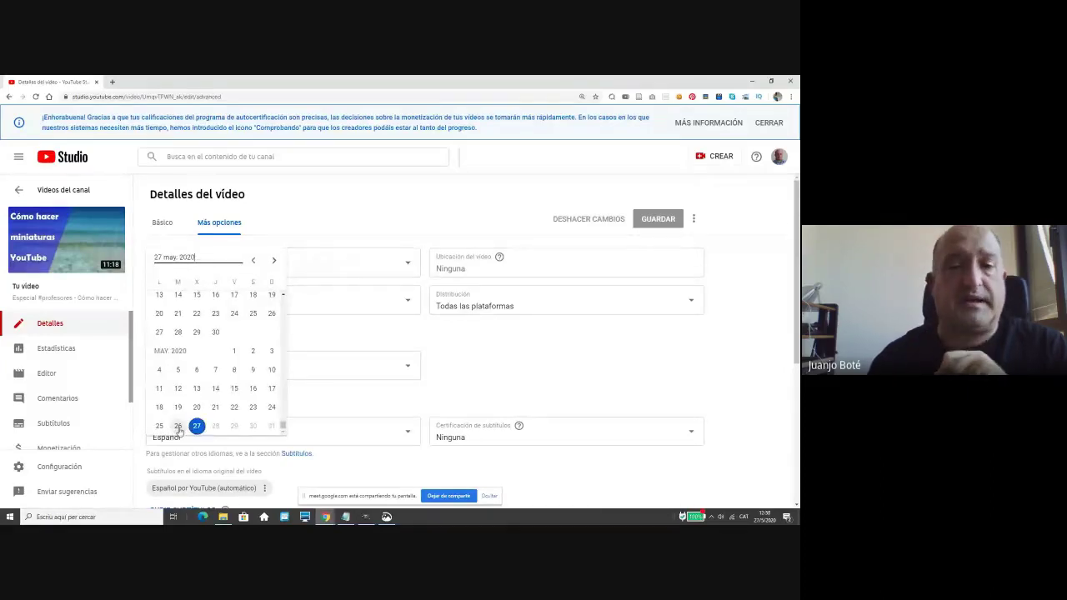
pyautogui.click(179, 428)
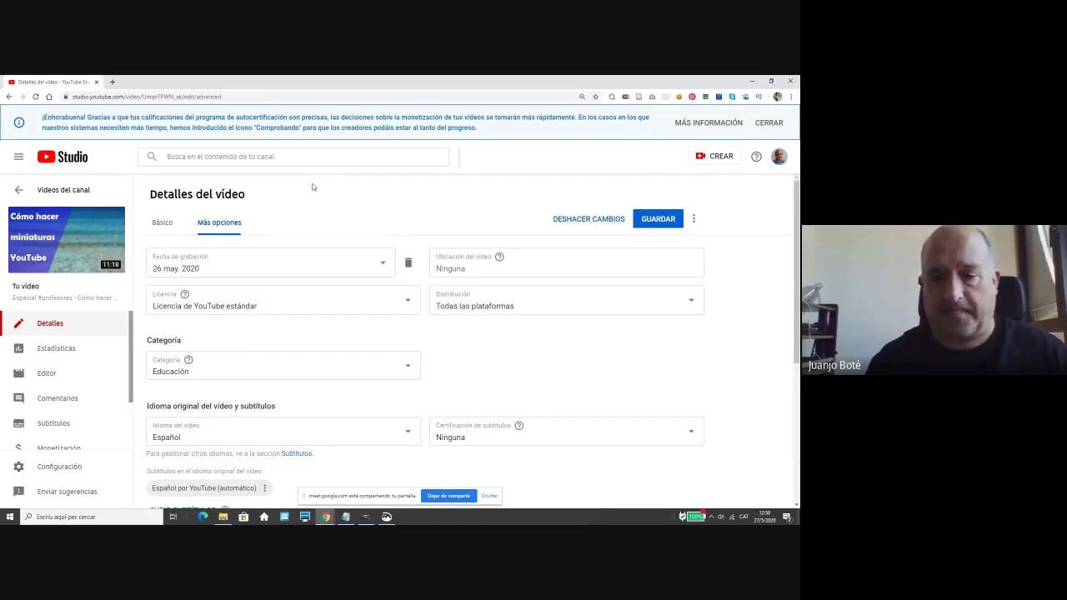
# Set the video location to "Escuela Internacional de Posgrado de la Universidad de Granada" from the place suggestions.
pyautogui.click(453, 273)
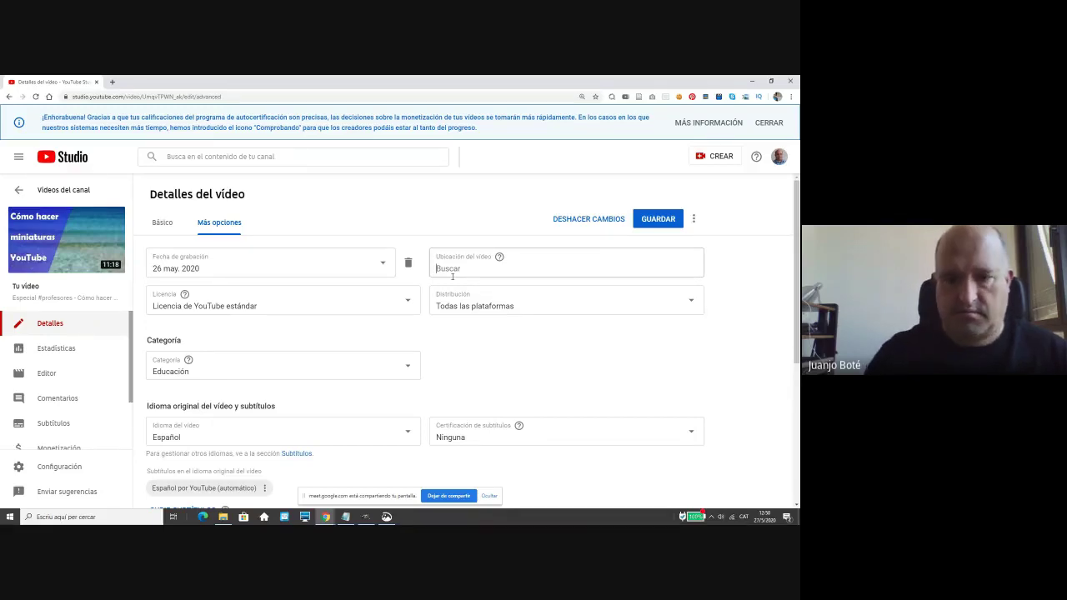
pyautogui.write('Universi')
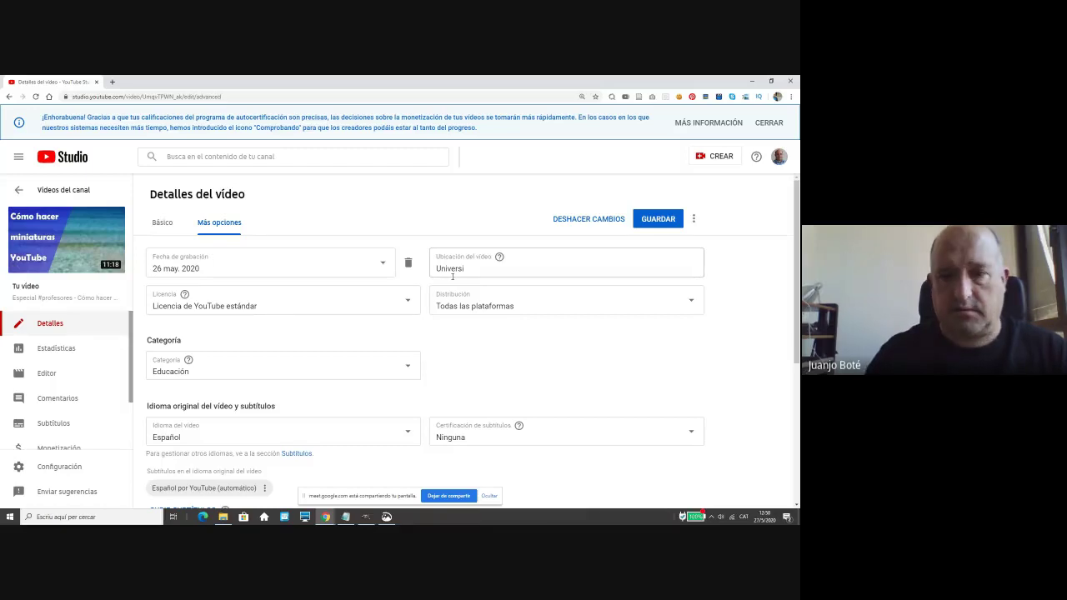
pyautogui.hotkey('ctrl', 'a')
pyautogui.write('Escuela')
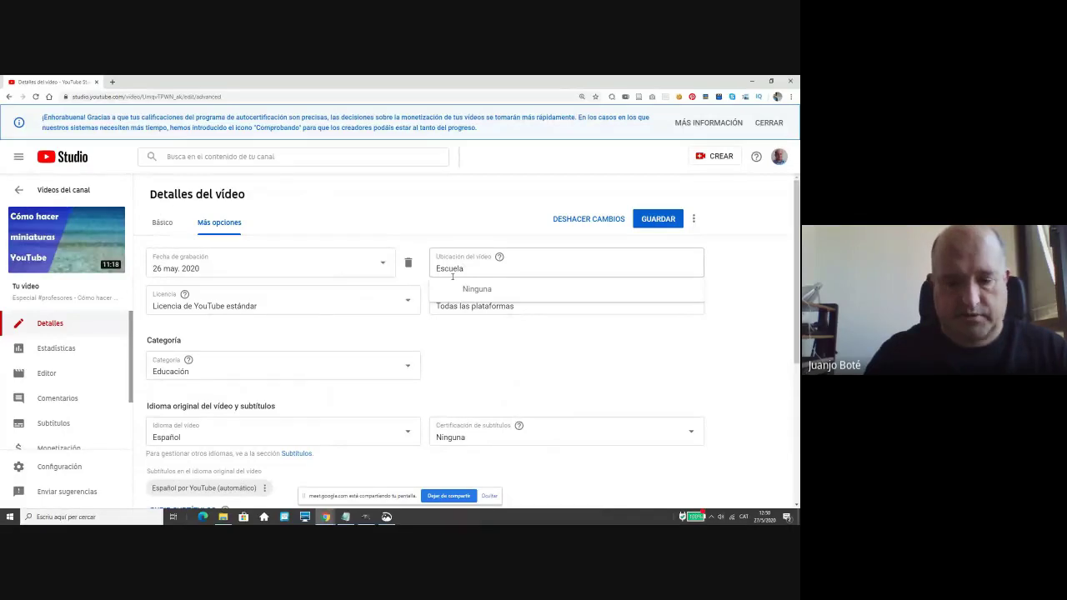
pyautogui.write(' interancional de postgra')
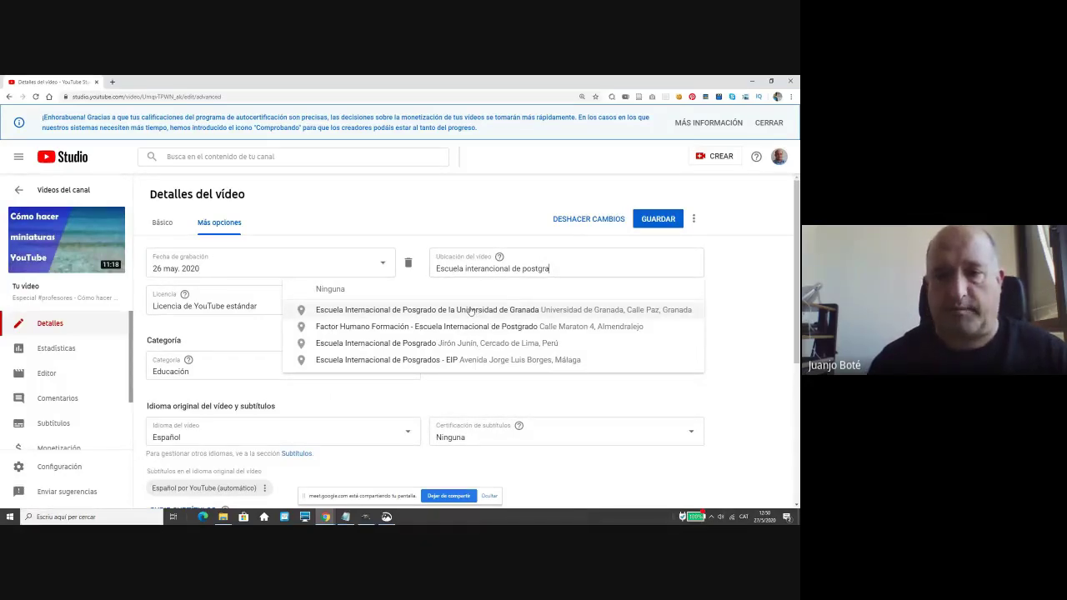
pyautogui.click(494, 311)
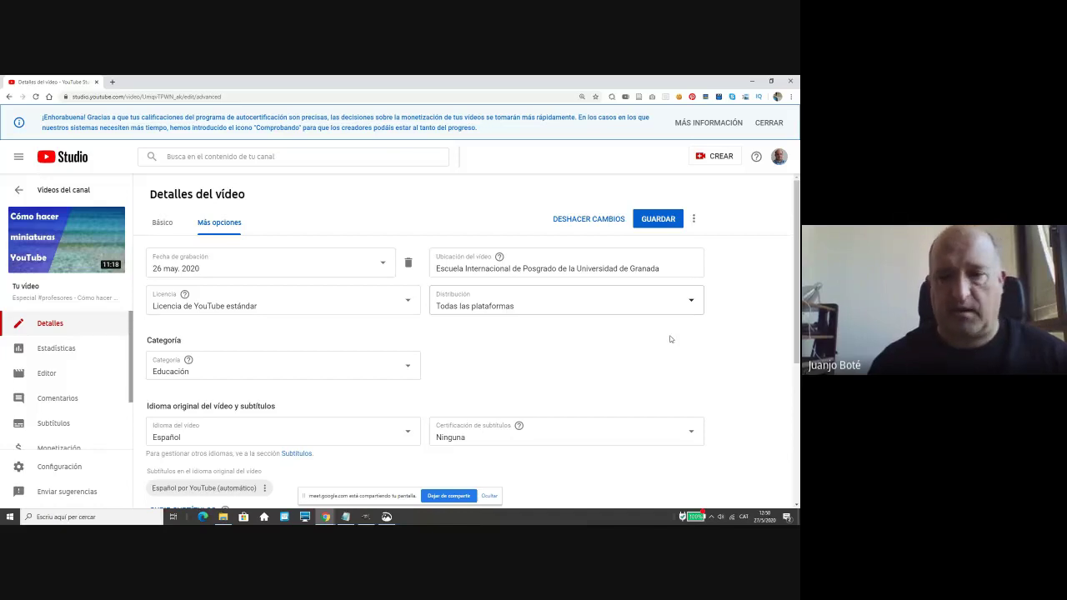
# Choose "Dejar pendientes de revisión todos los comentarios" as the comment visibility and save the advanced options.
pyautogui.scroll(-1, 670, 339)
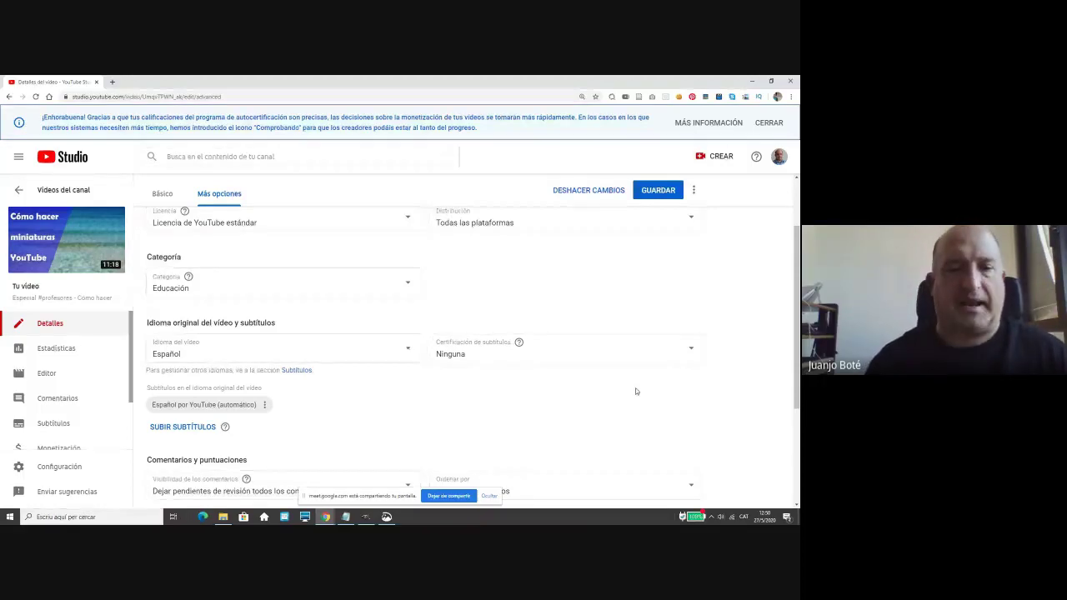
pyautogui.scroll(-1, 635, 391)
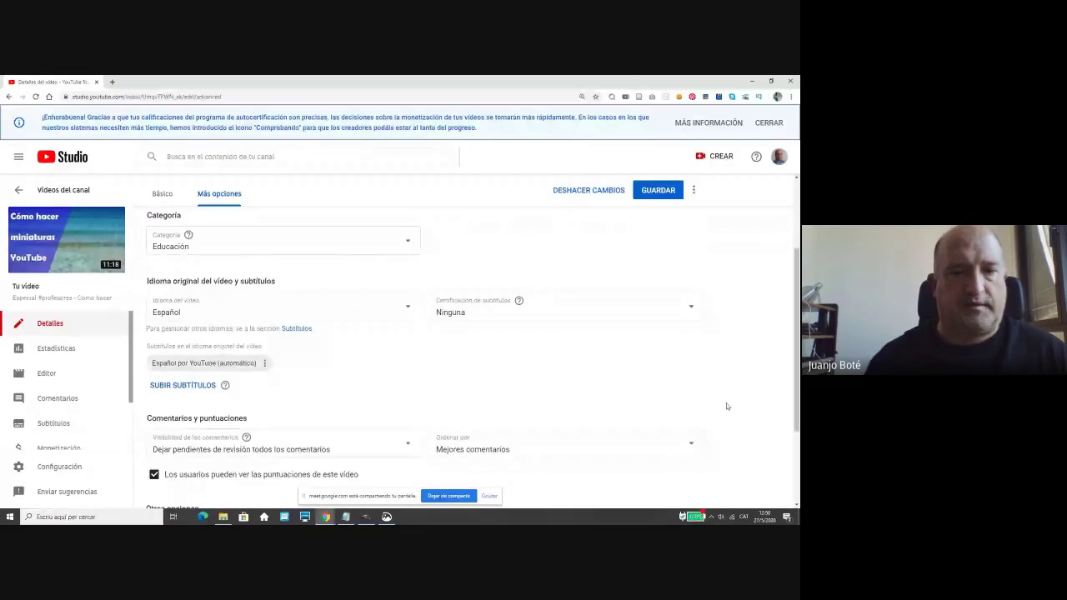
pyautogui.scroll(-1, 726, 406)
pyautogui.scroll(-2, 726, 406)
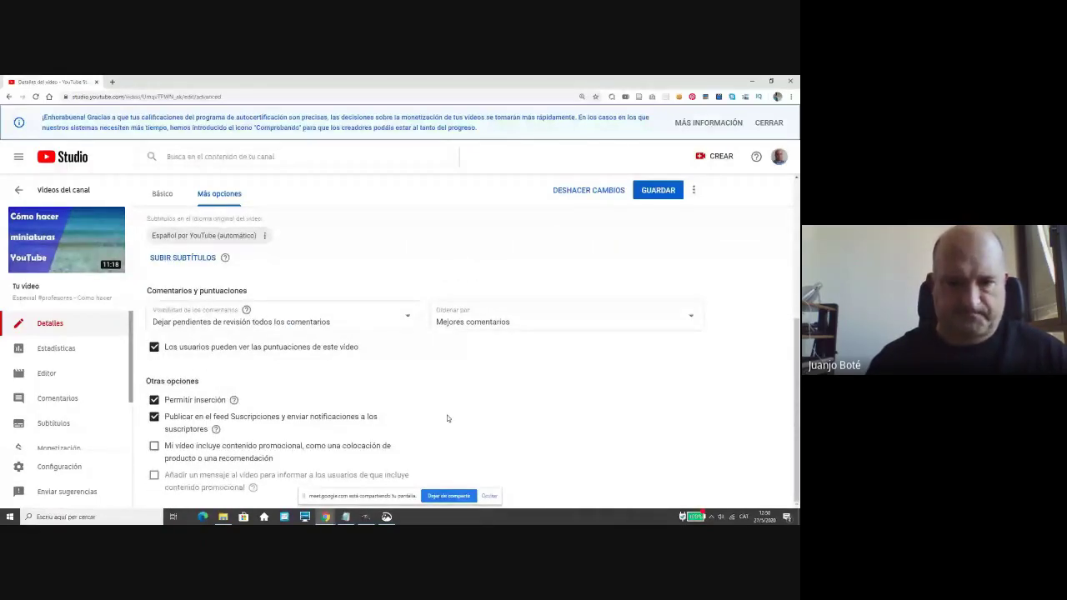
pyautogui.click(408, 320)
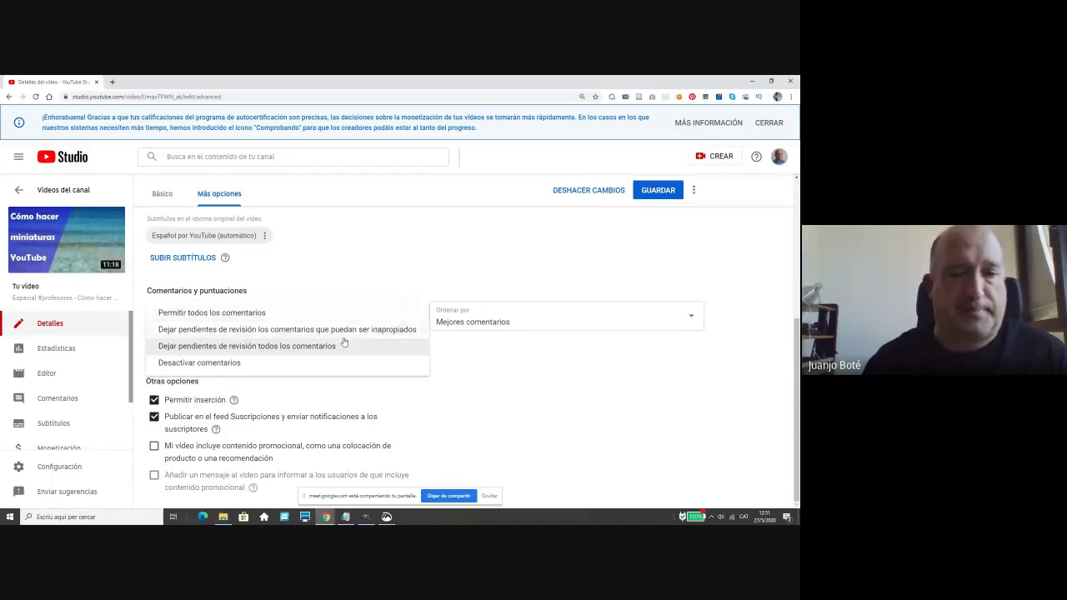
pyautogui.click(282, 346)
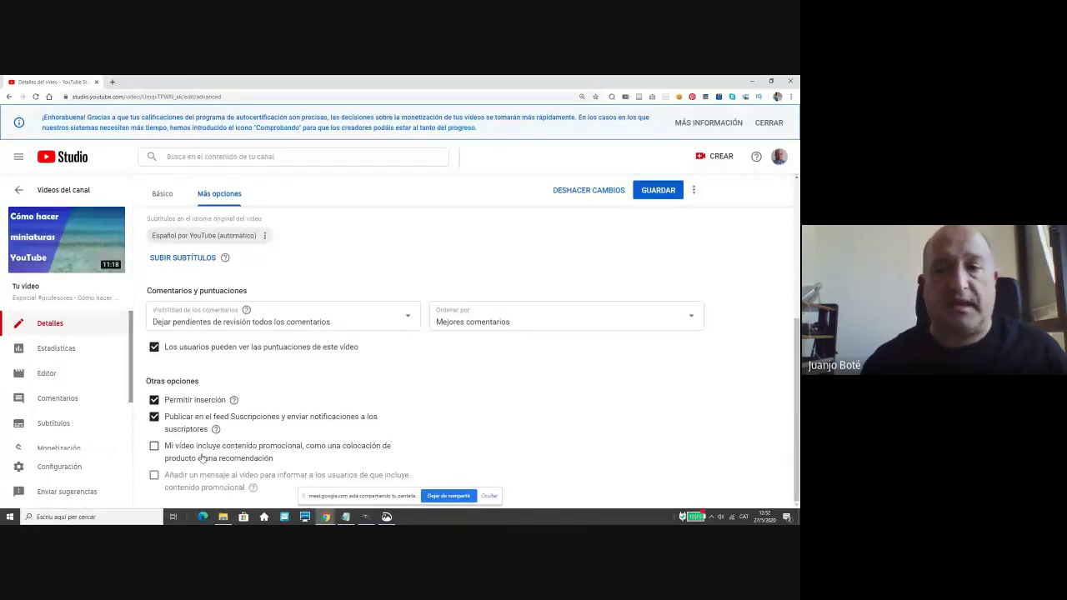
pyautogui.scroll(5, 509, 400)
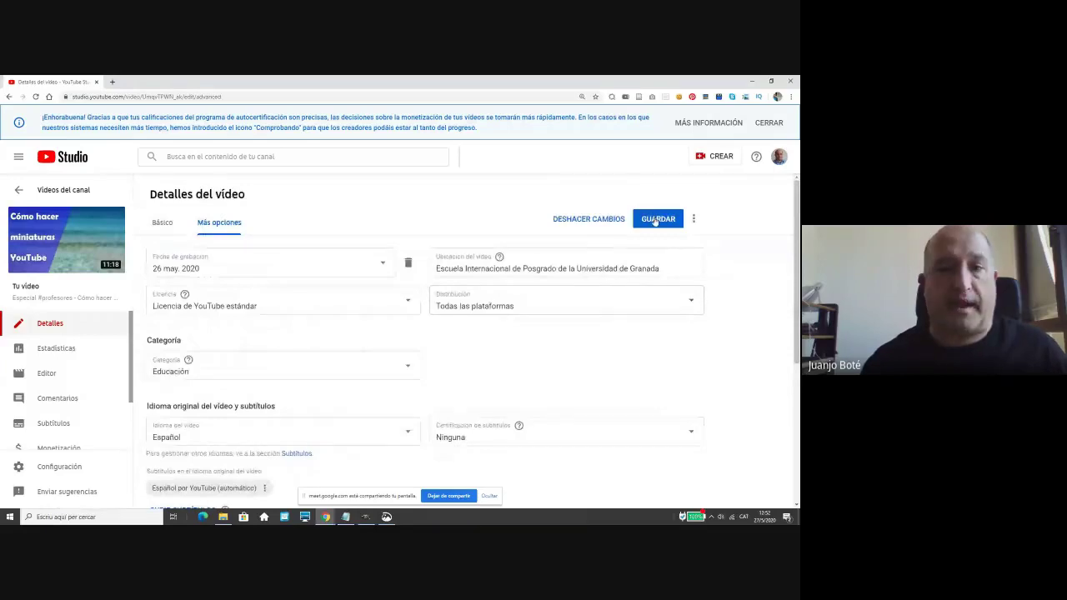
pyautogui.click(655, 219)
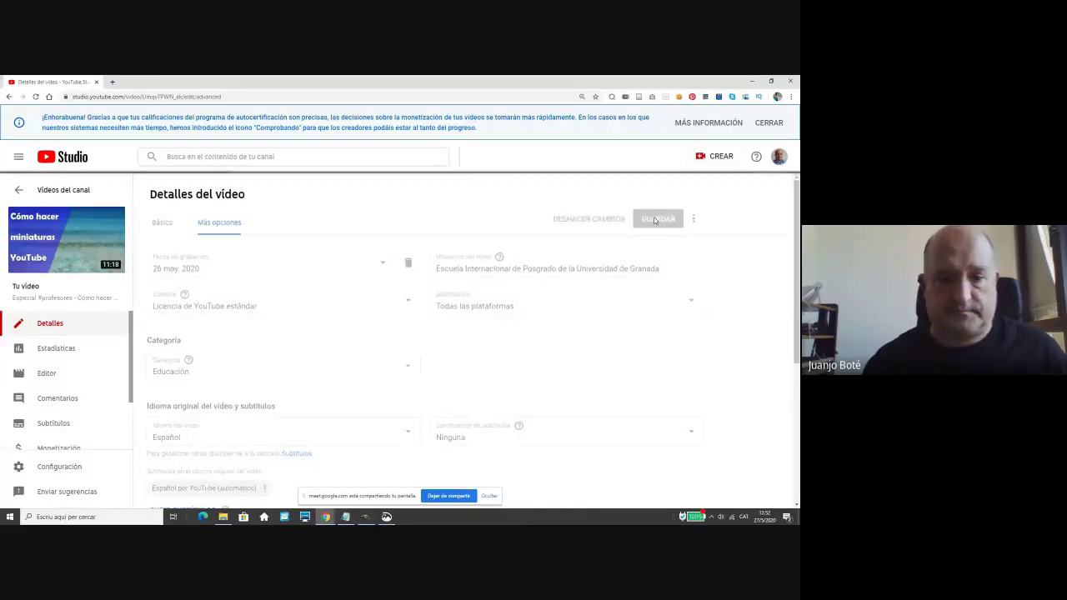
# From the basic details, open the end screen editor and import the elements of the last video's end screen.
pyautogui.click(164, 223)
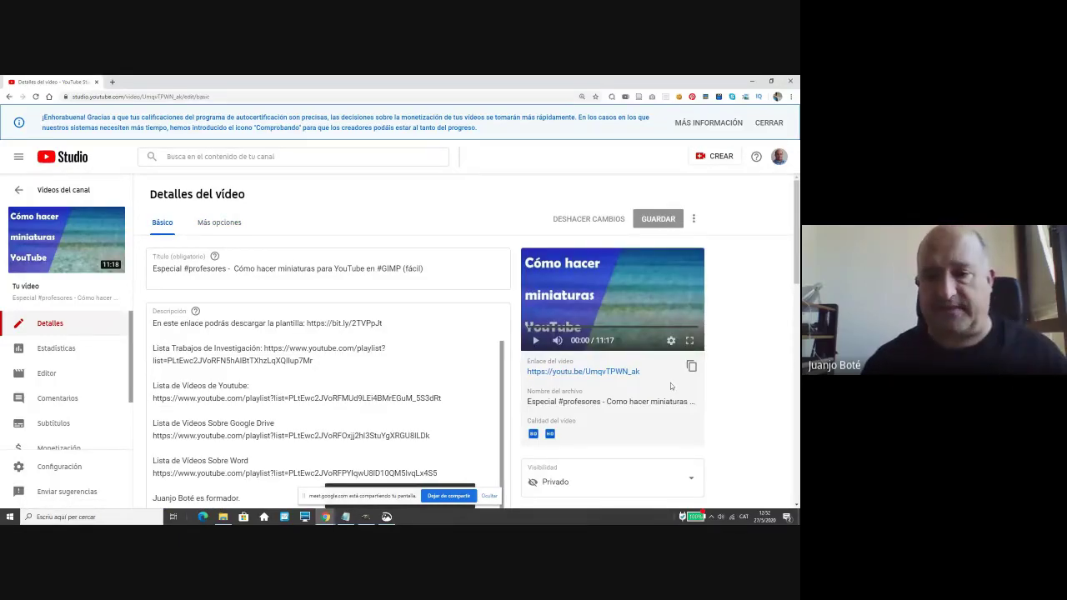
pyautogui.scroll(-1, 737, 388)
pyautogui.scroll(-3, 738, 388)
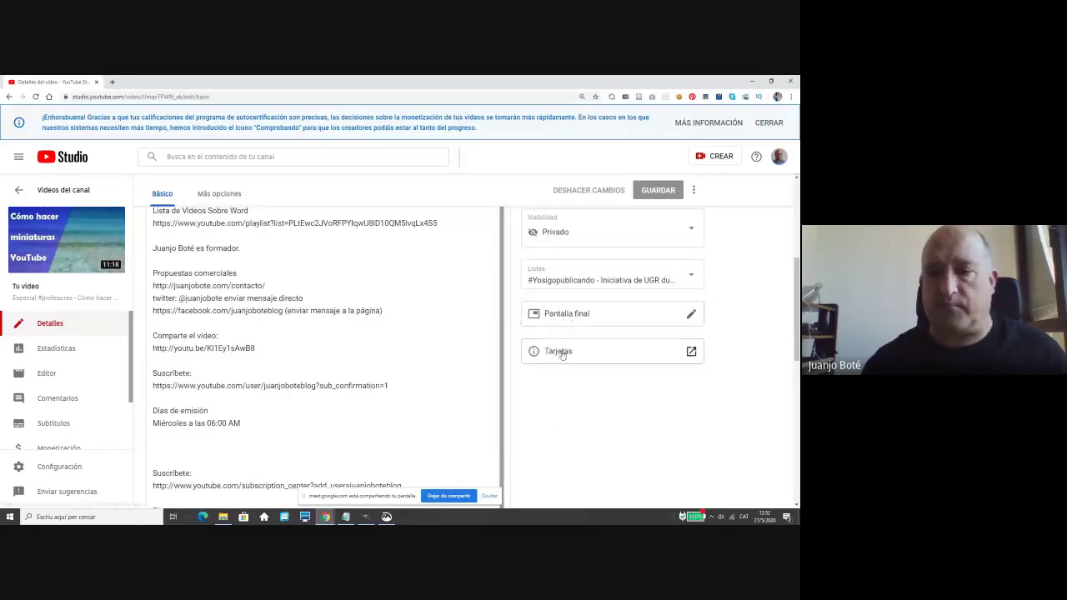
pyautogui.click(690, 316)
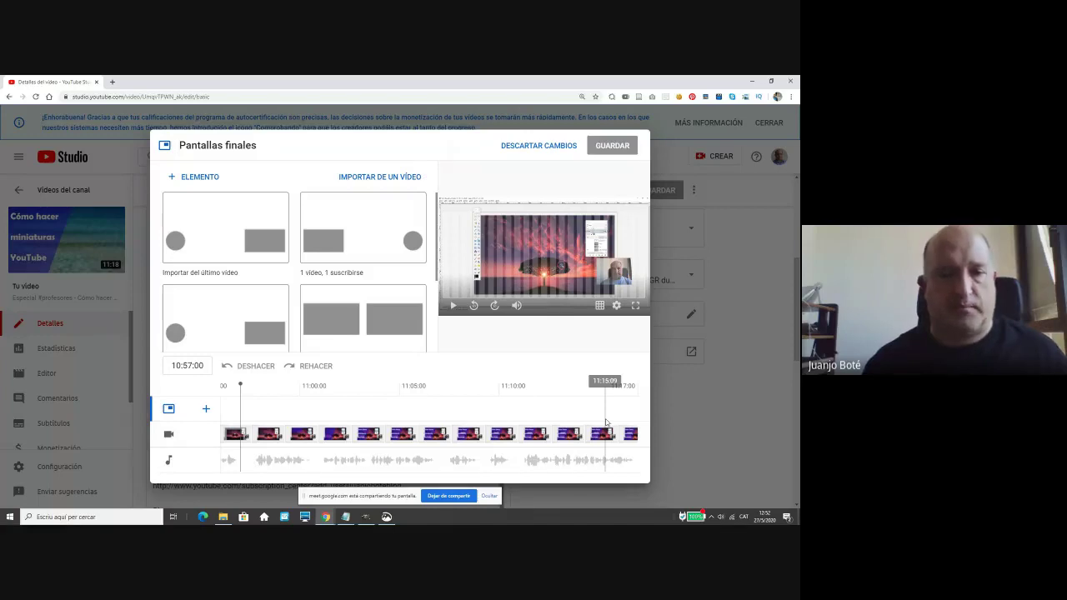
pyautogui.click(221, 231)
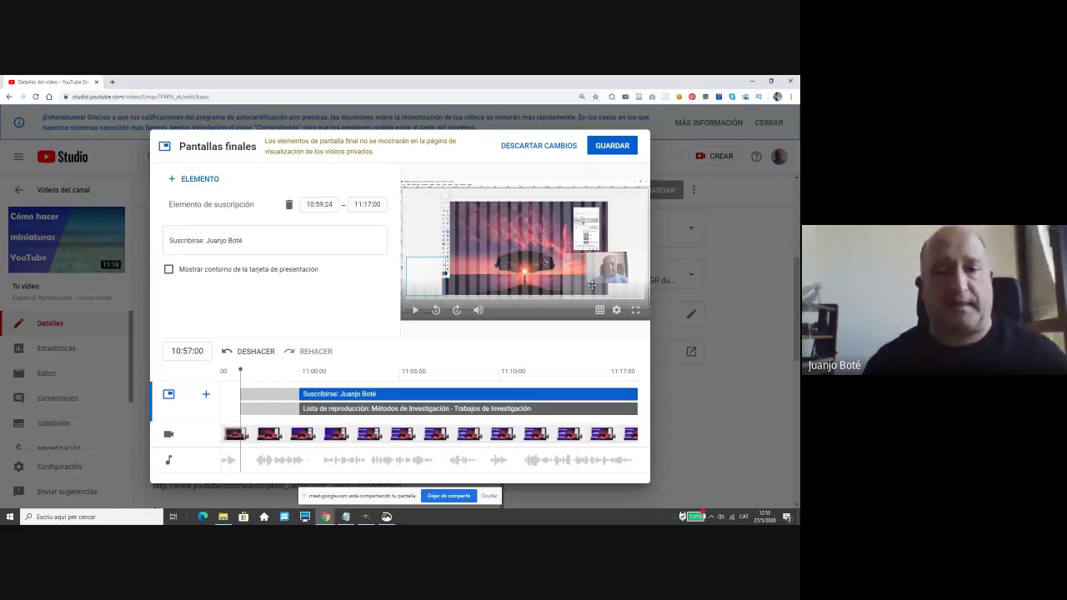
# Preview the presentation card outline for the subscribe element, switching it on and off again.
pyautogui.click(169, 272)
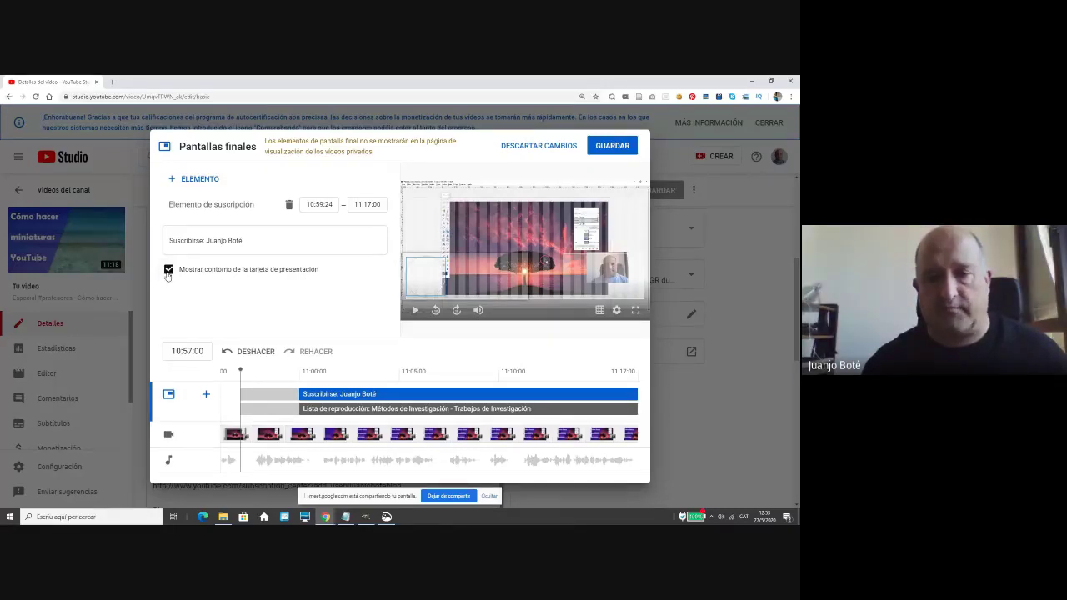
pyautogui.click(168, 272)
pyautogui.click(168, 271)
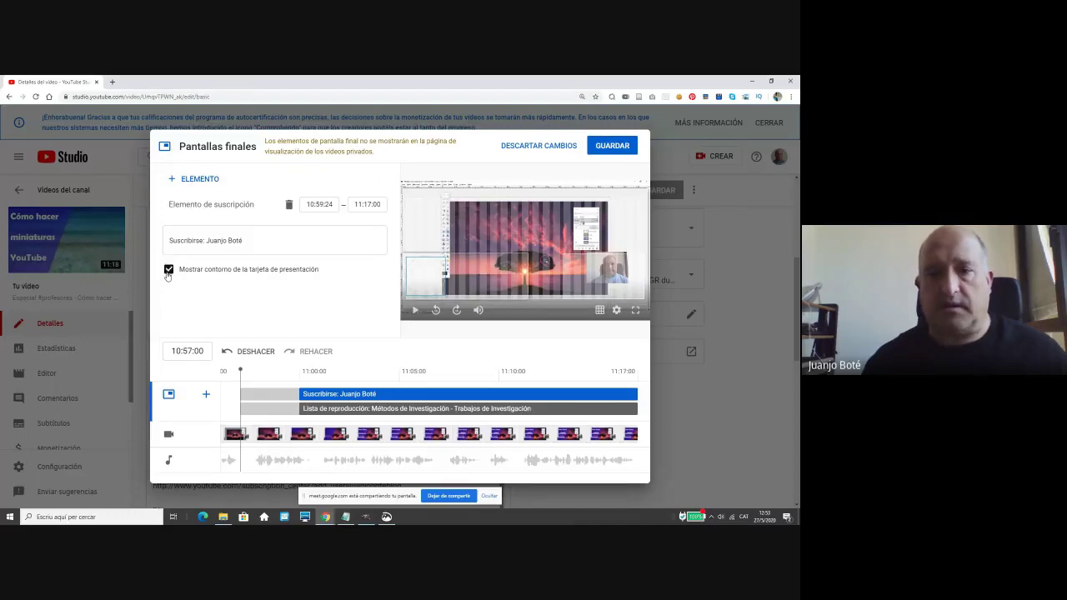
pyautogui.click(168, 271)
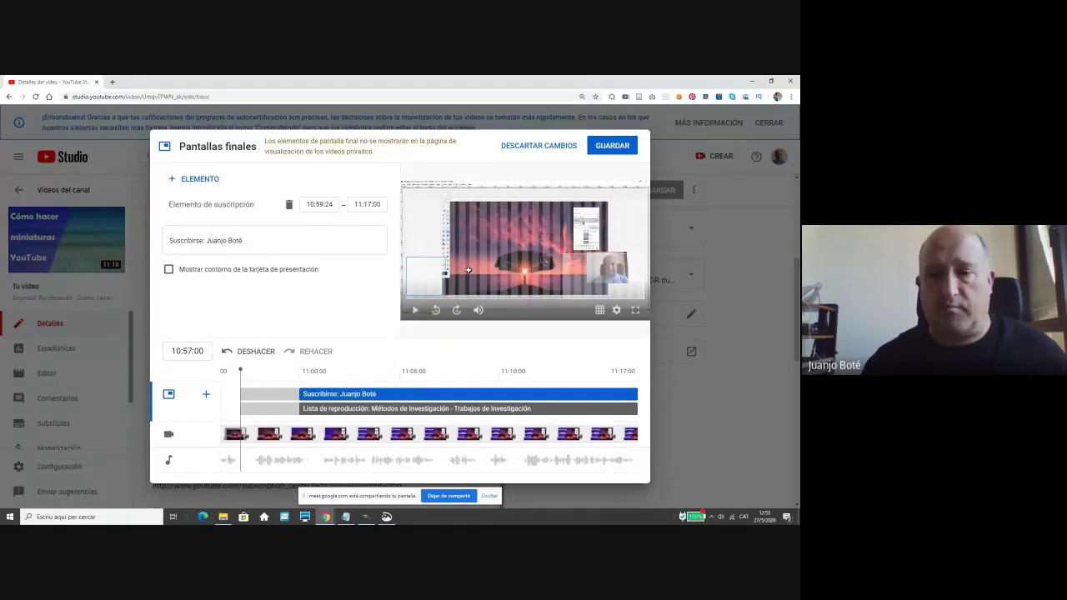
# Save the end screen, open the video's cards editor and pause the preview playback.
pyautogui.click(613, 147)
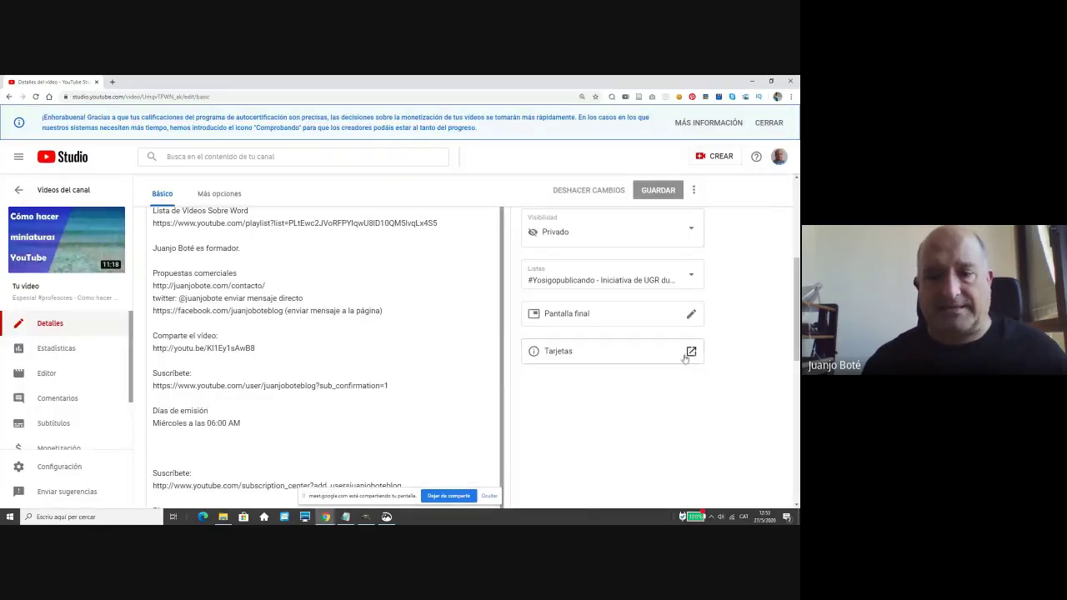
pyautogui.click(691, 351)
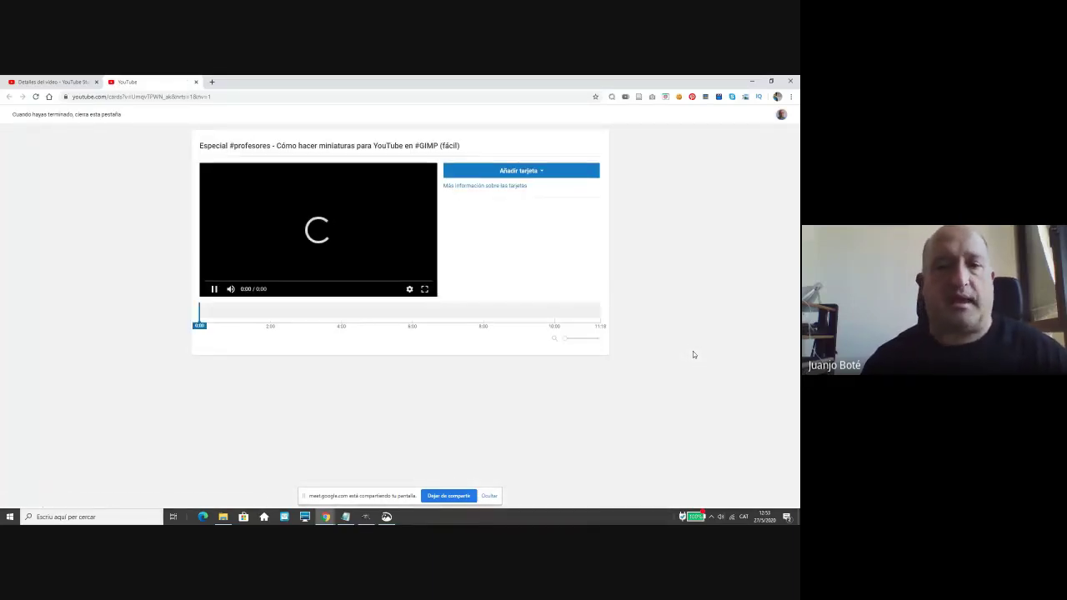
pyautogui.click(215, 289)
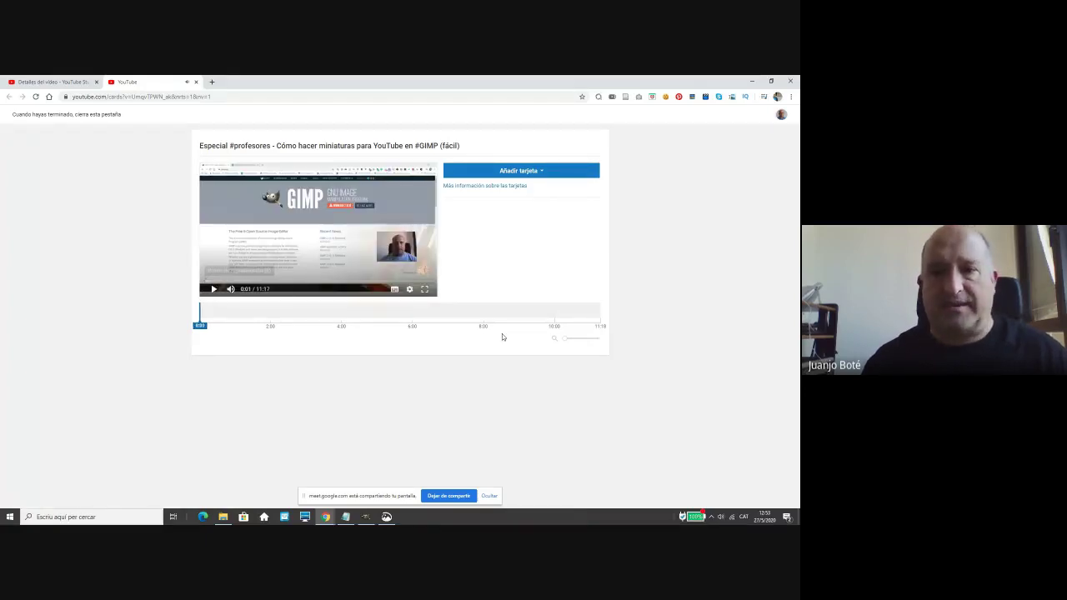
# Create a channel card for the MediaLab UGR channel's URL with the custom message "Ver videos #Yosigopublicando" and place it at 4:15.
pyautogui.click(542, 173)
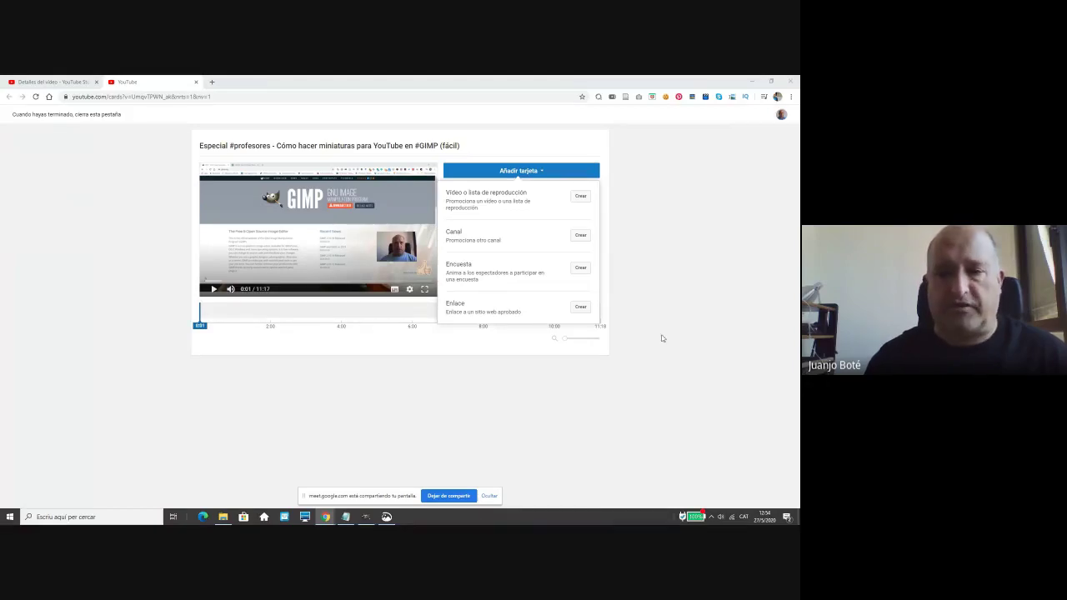
pyautogui.click(580, 236)
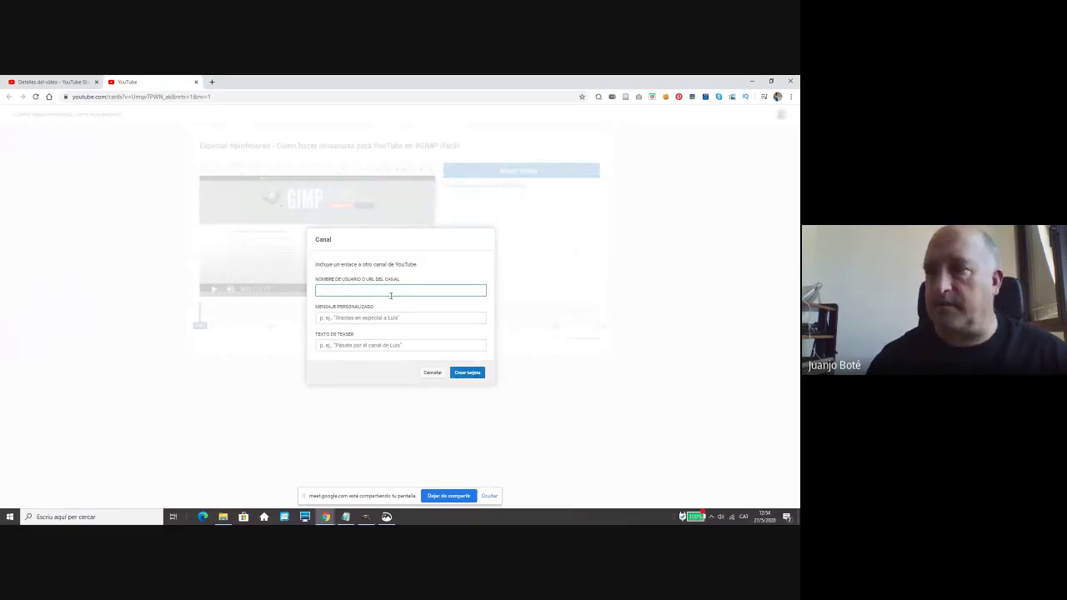
pyautogui.write('https://www.youtube.com/channel/UCk5LLr1hWGzD89ZYQHdfWfg')
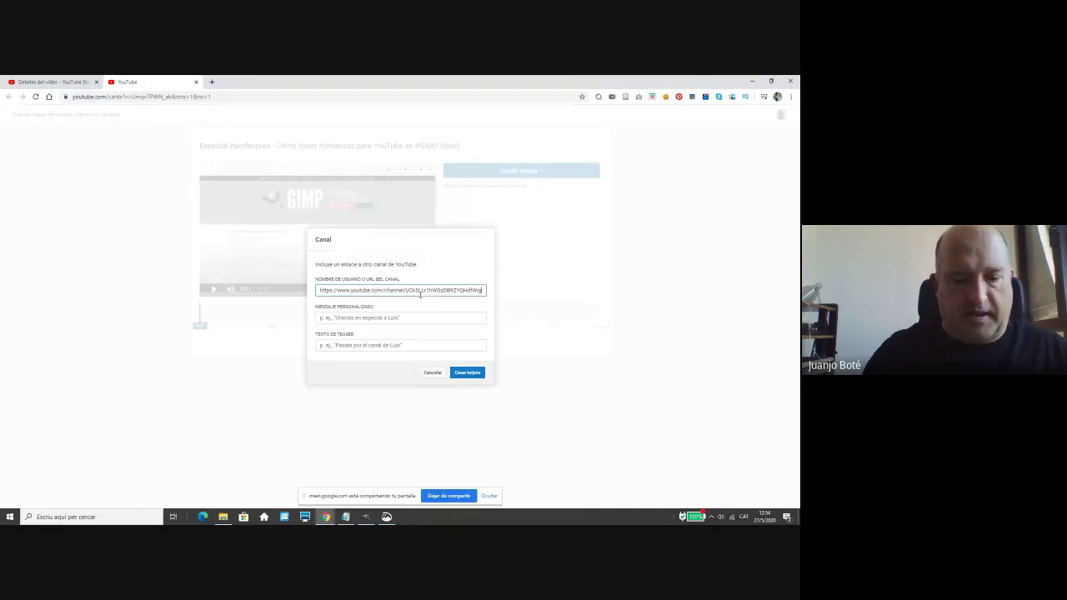
pyautogui.click(412, 317)
pyautogui.write('Ver video')
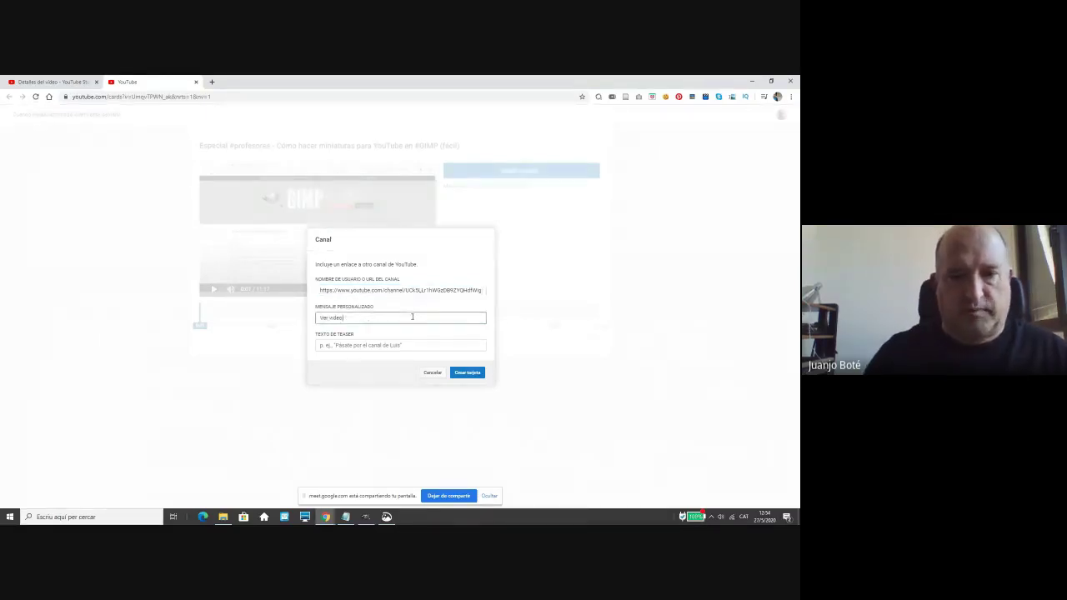
pyautogui.write('s ')
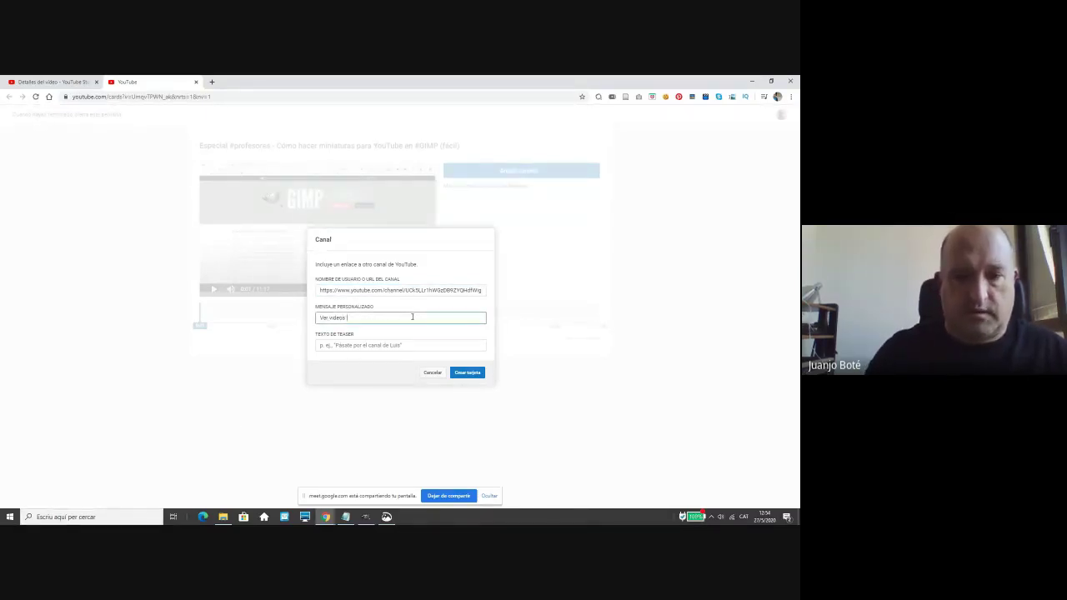
pyautogui.write('#Yosigopublicando')
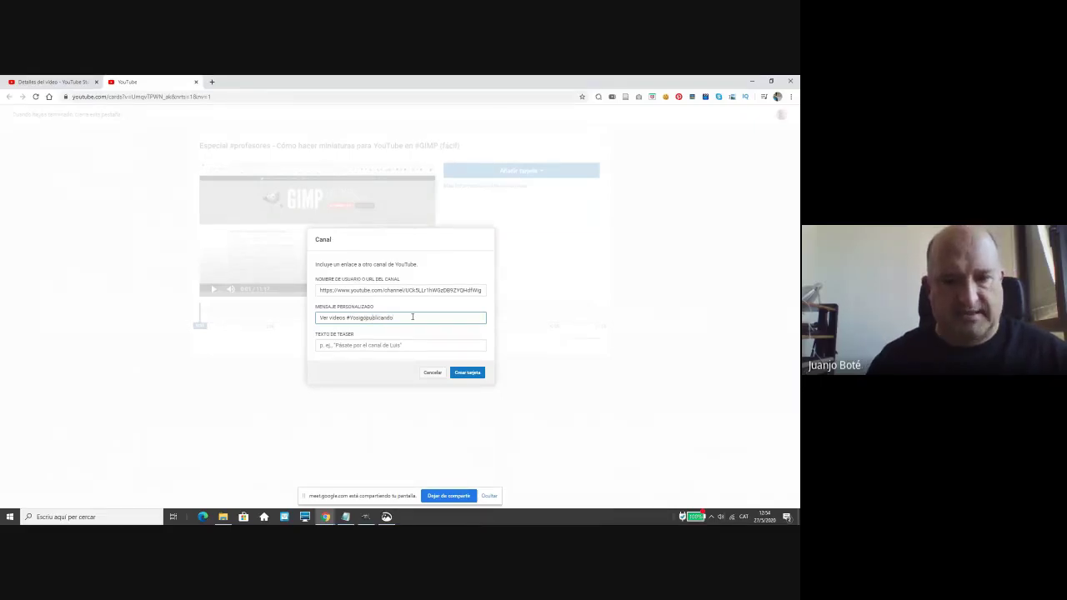
pyautogui.moveTo(412, 317); pyautogui.dragTo(317, 318)
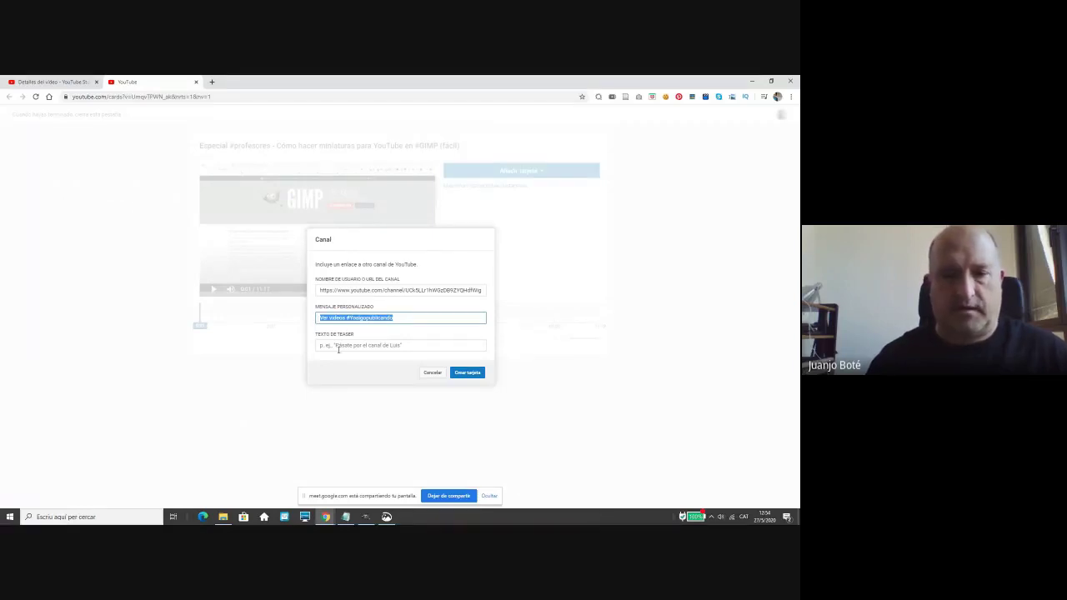
pyautogui.click(462, 373)
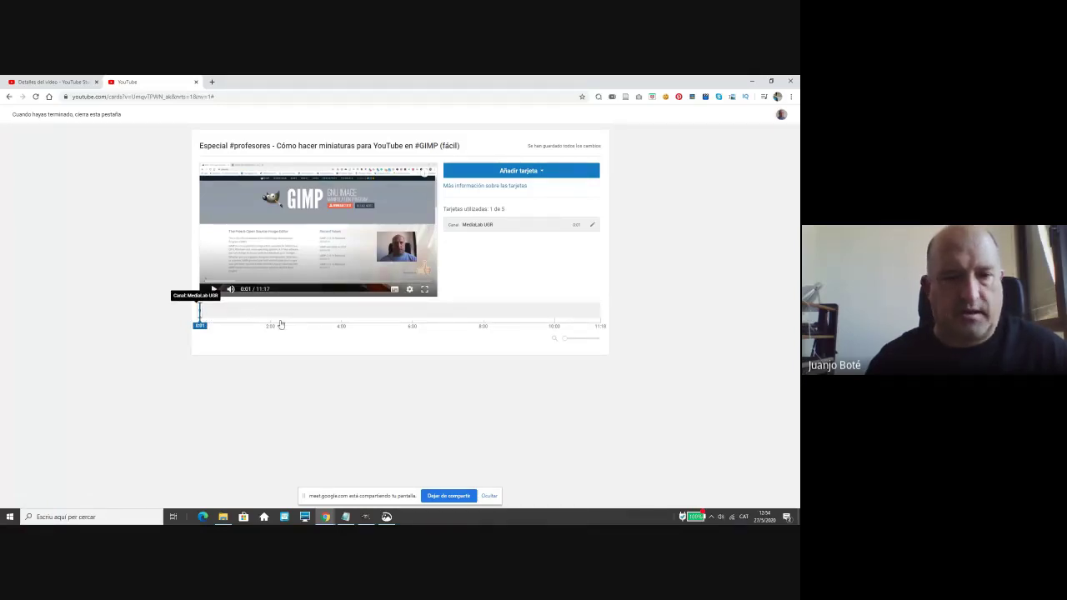
pyautogui.click(224, 313)
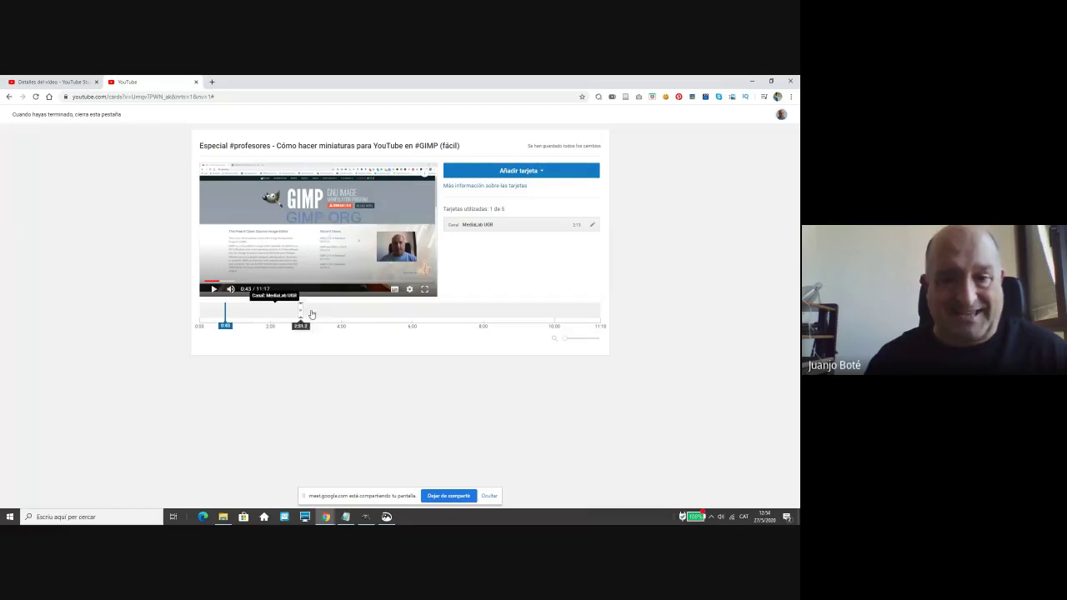
pyautogui.click(349, 312)
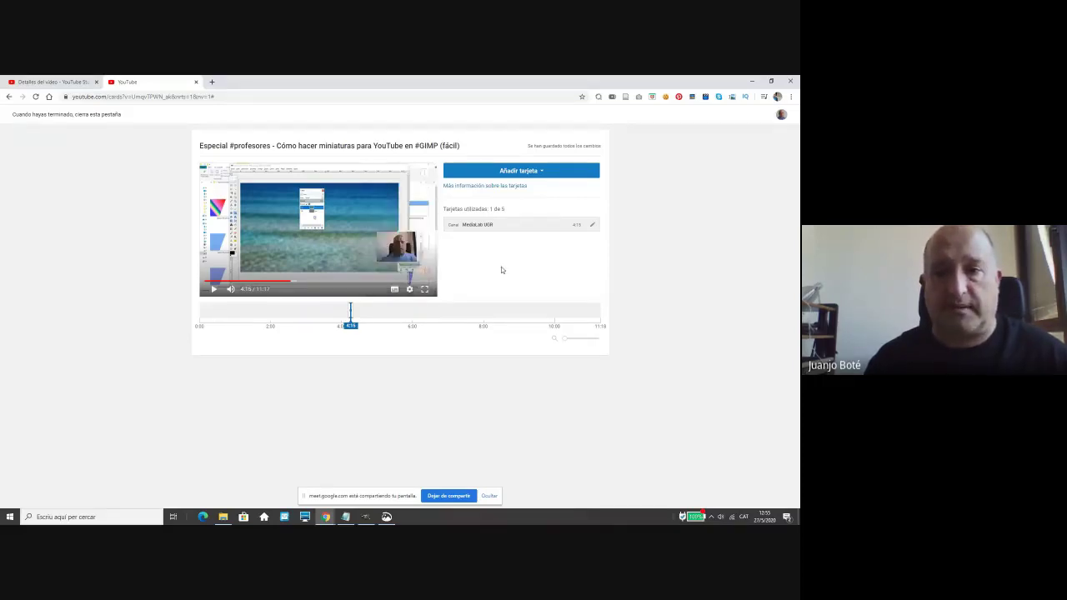
# Add a playlist card promoting the "#Yosigopublicando" playlist.
pyautogui.click(541, 171)
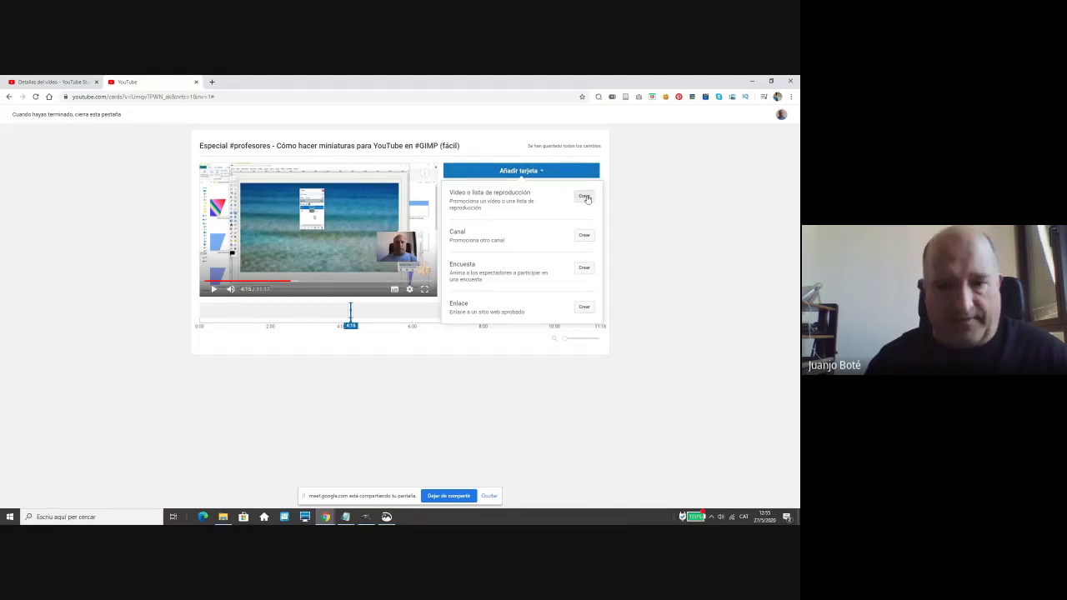
pyautogui.click(585, 197)
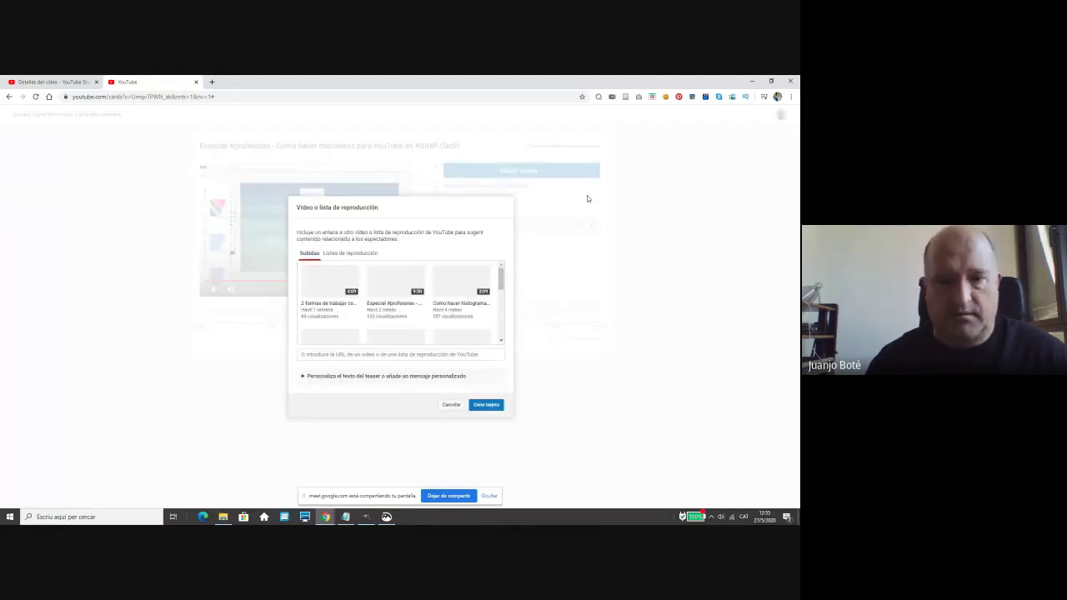
pyautogui.click(350, 252)
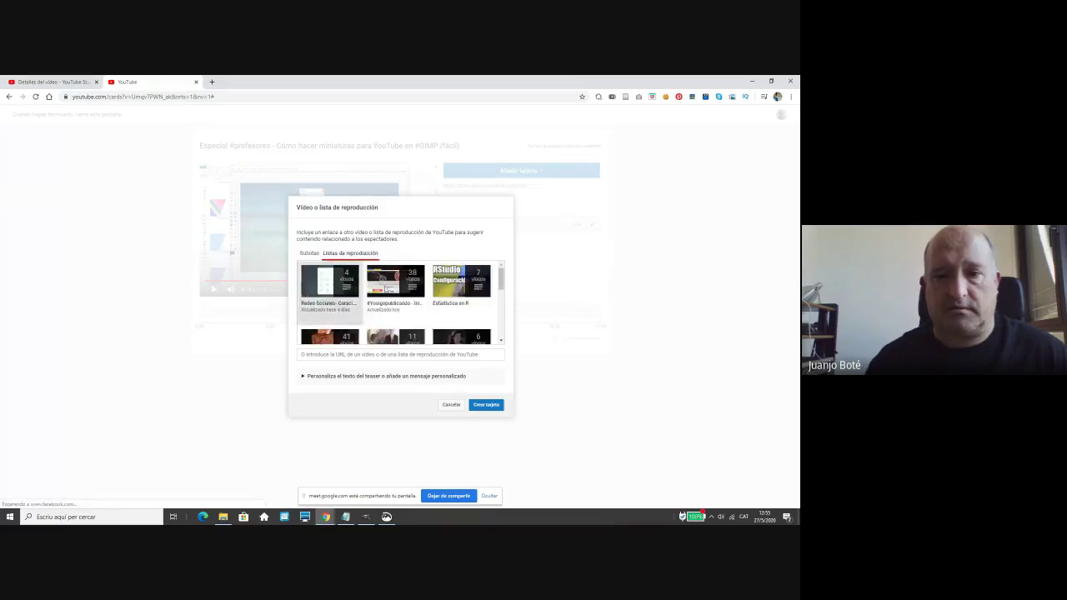
pyautogui.click(395, 283)
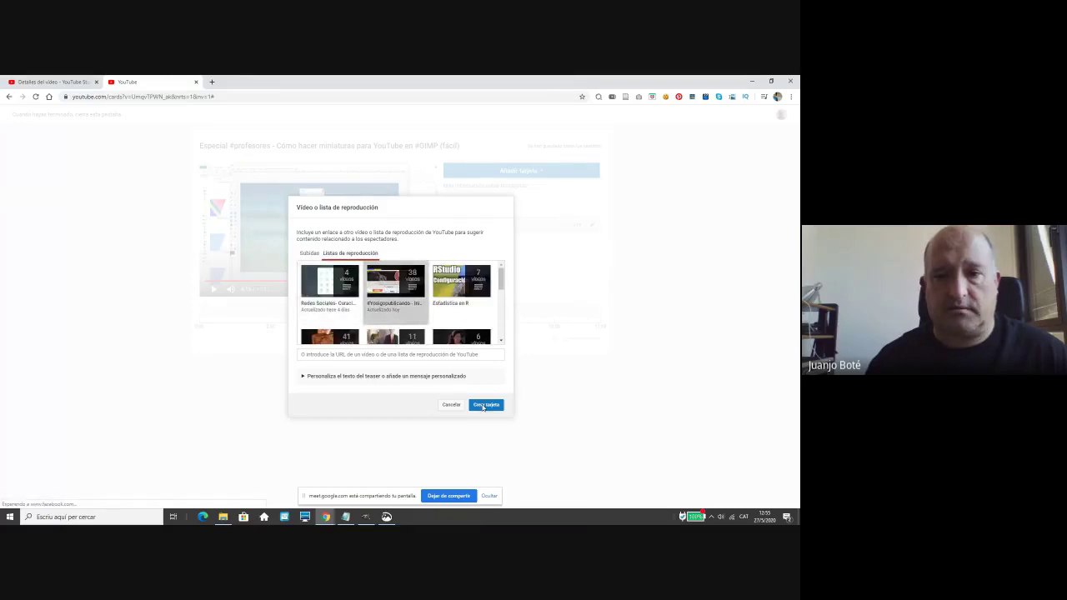
pyautogui.click(485, 405)
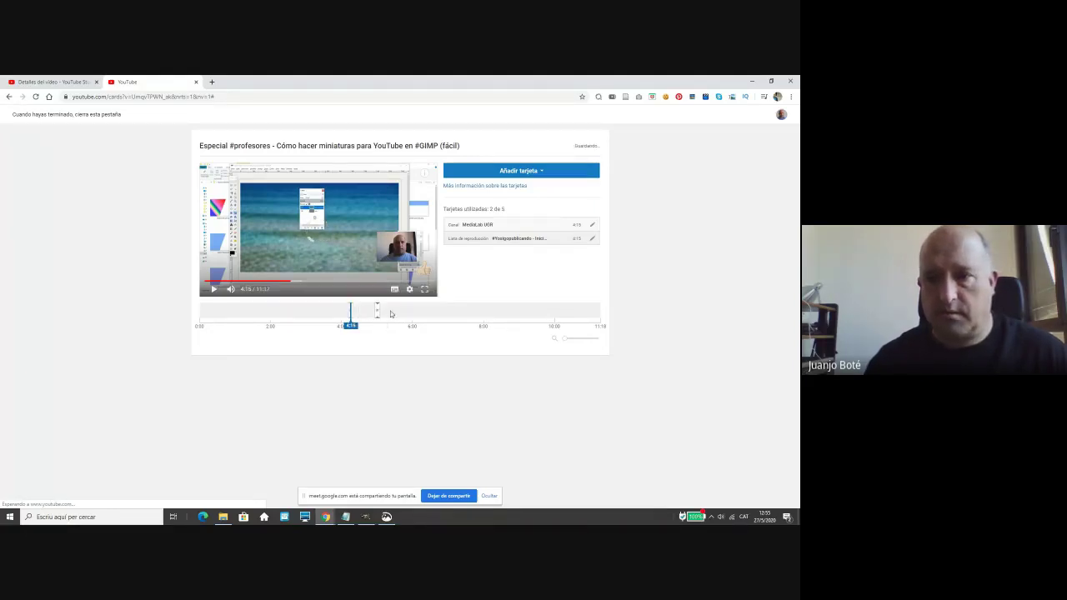
# Move the playlist card along the timeline to about 7:36.
pyautogui.click(377, 314)
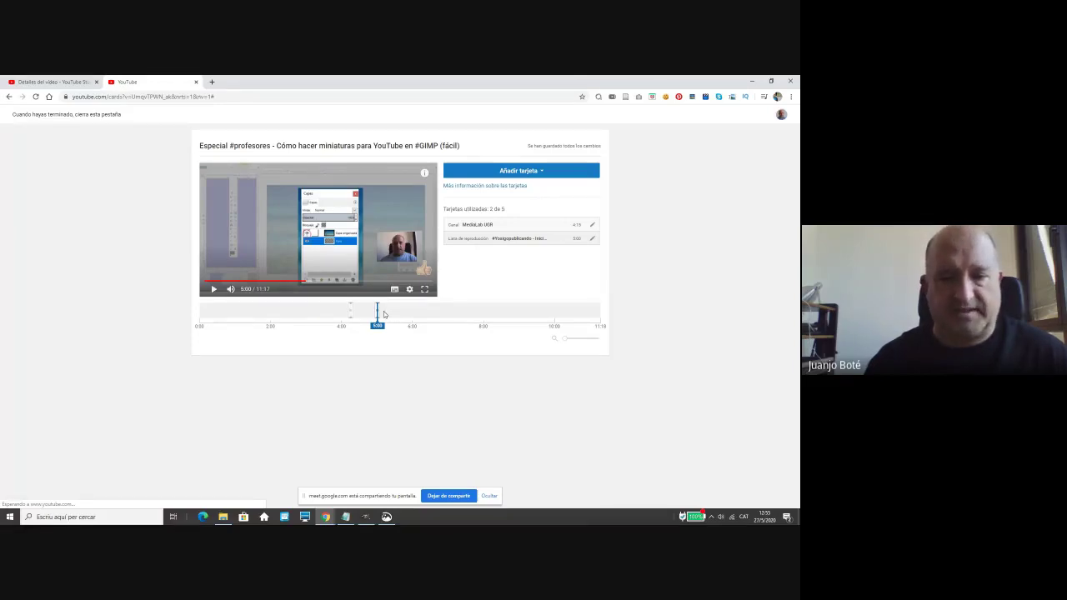
pyautogui.moveTo(384, 311); pyautogui.dragTo(469, 313)
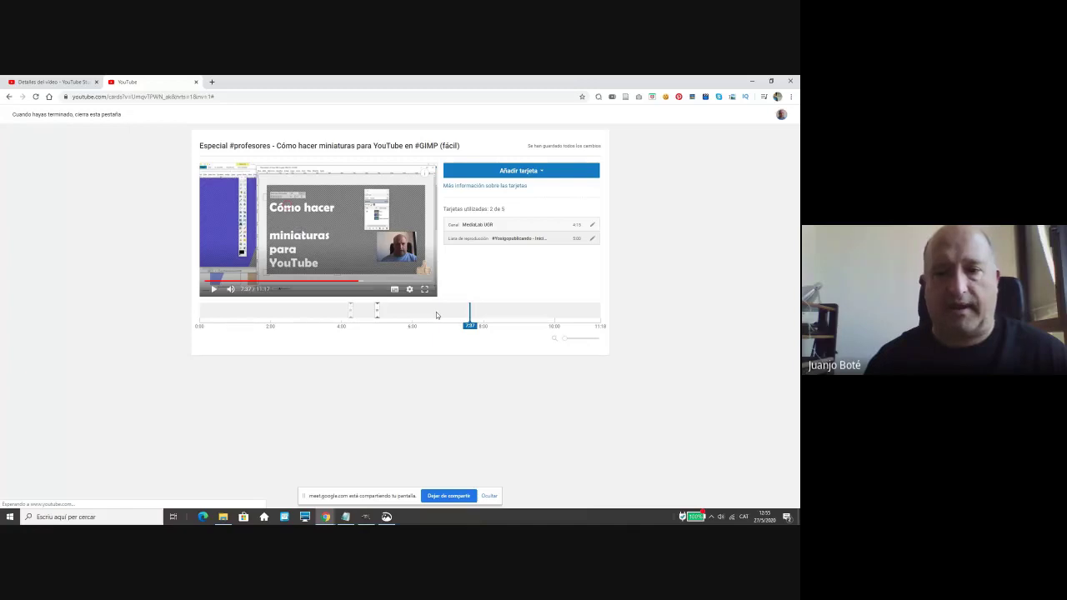
pyautogui.moveTo(377, 310)
pyautogui.mouseDown()
pyautogui.moveTo(353, 310)
pyautogui.moveTo(472, 312)
pyautogui.mouseUp()
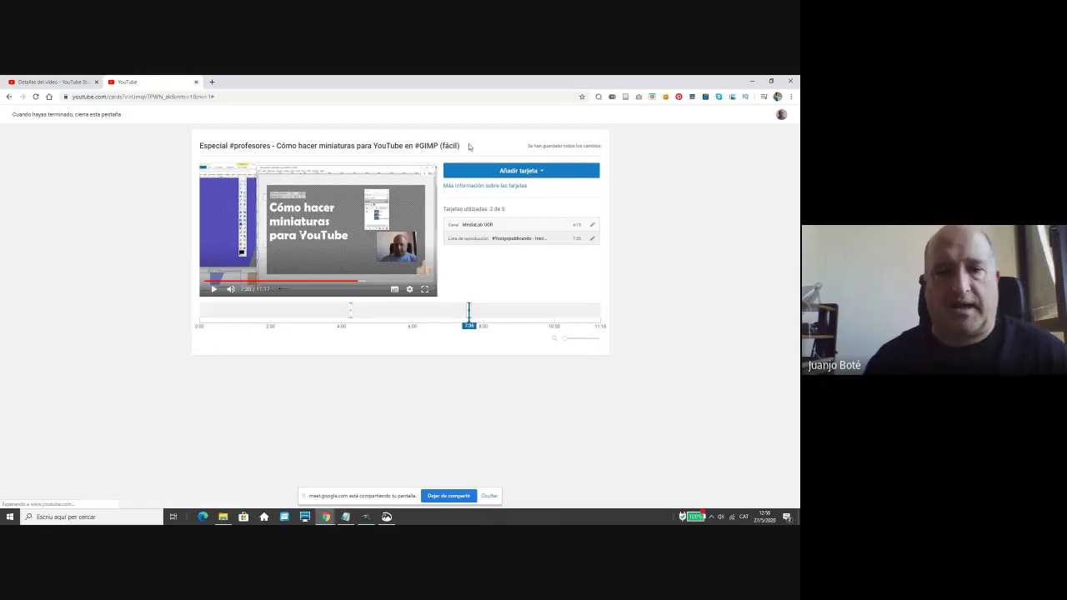
# Close the cards editor and return to the visibility setting in the video's basic details.
pyautogui.click(196, 84)
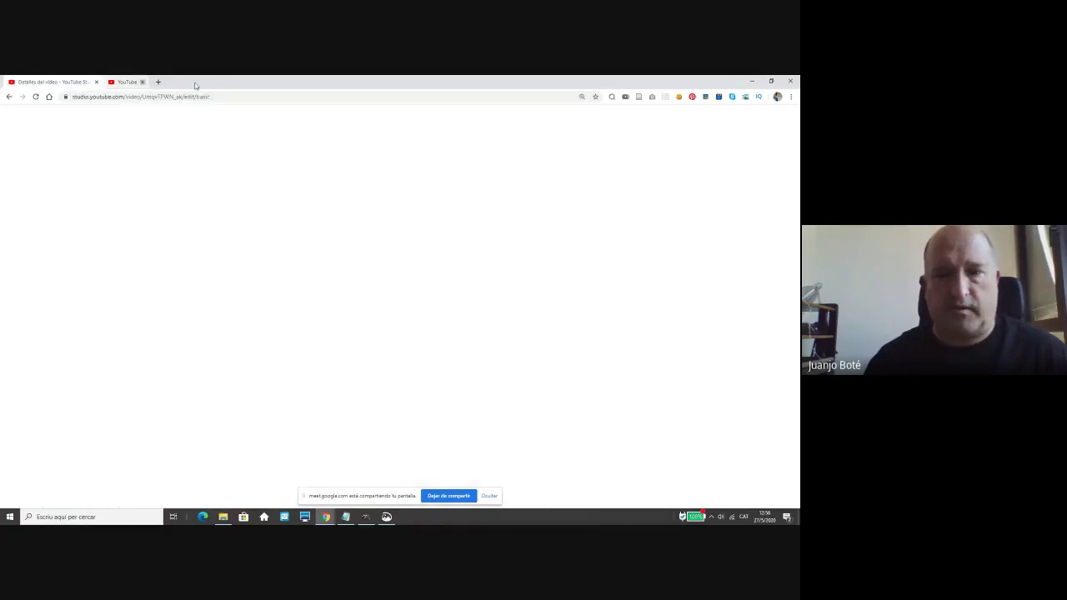
pyautogui.scroll(-2, 666, 390)
pyautogui.scroll(3, 666, 390)
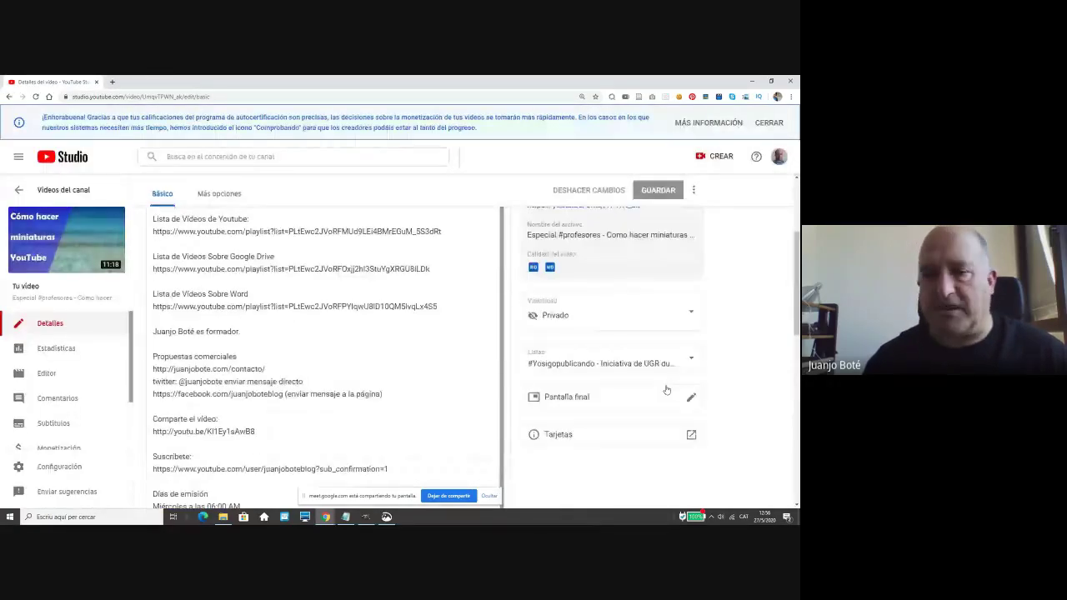
pyautogui.scroll(1, 666, 390)
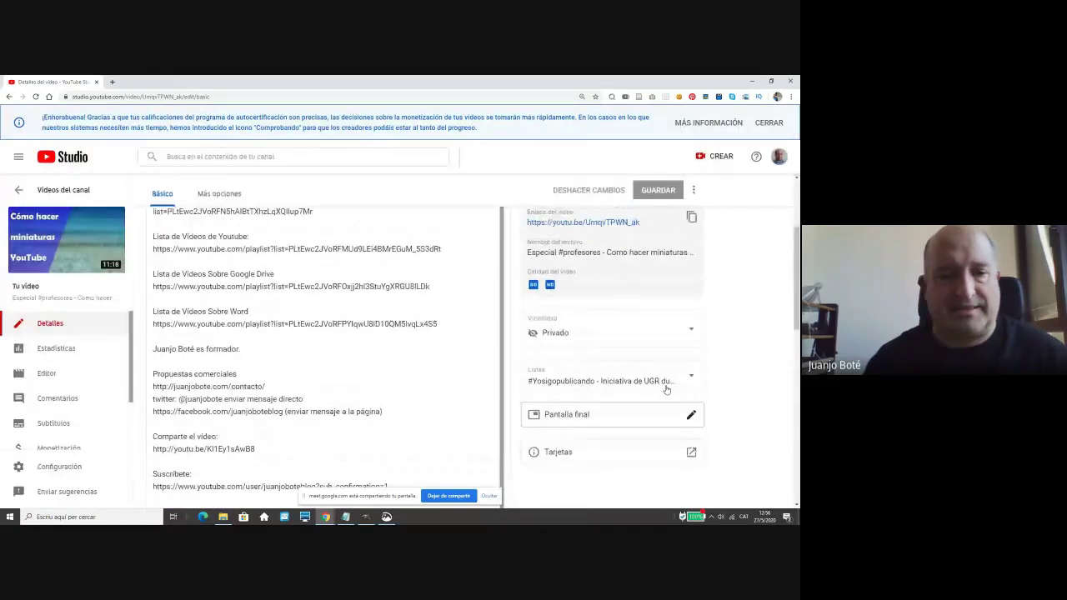
pyautogui.scroll(1, 666, 389)
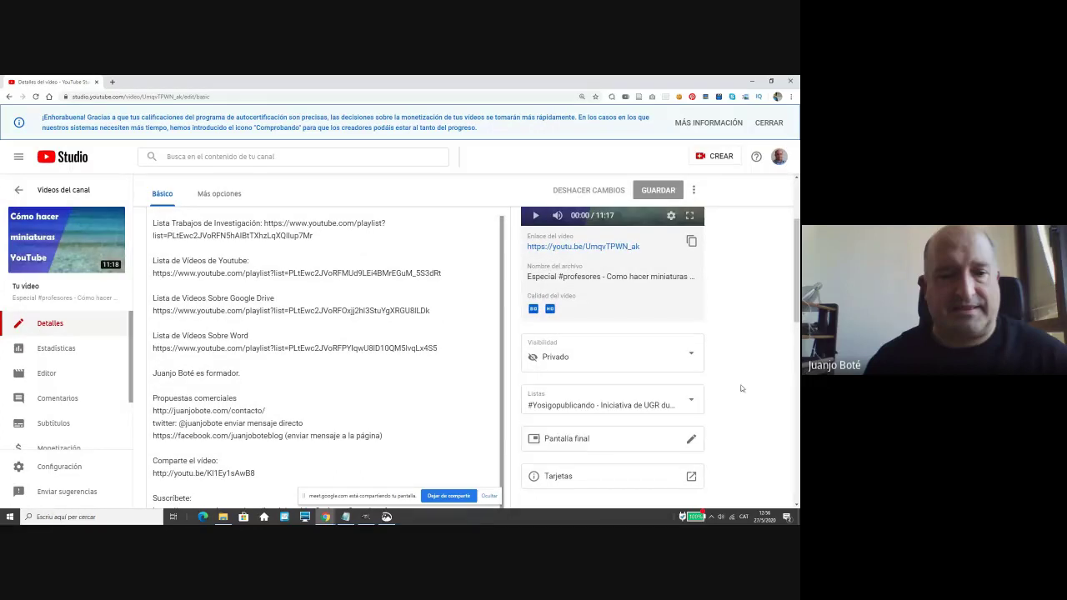
pyautogui.click(691, 357)
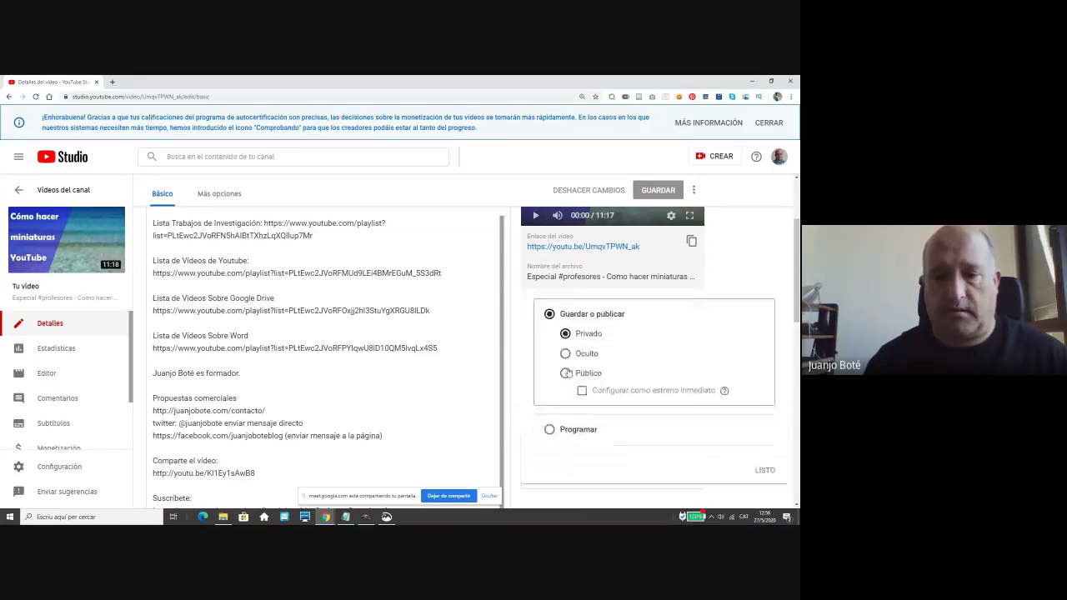
pyautogui.click(565, 373)
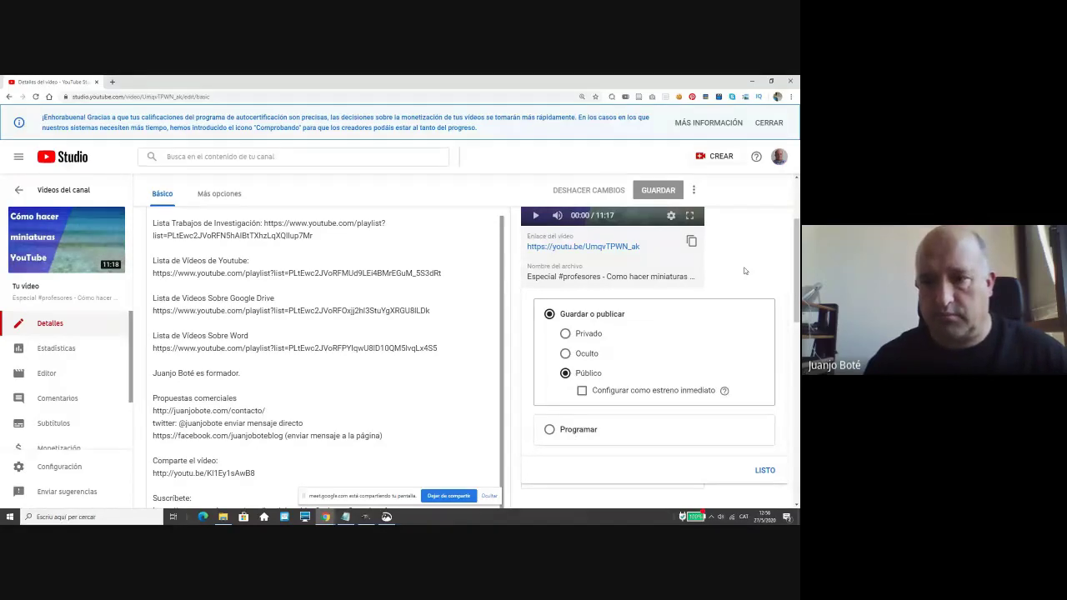
pyautogui.click(745, 270)
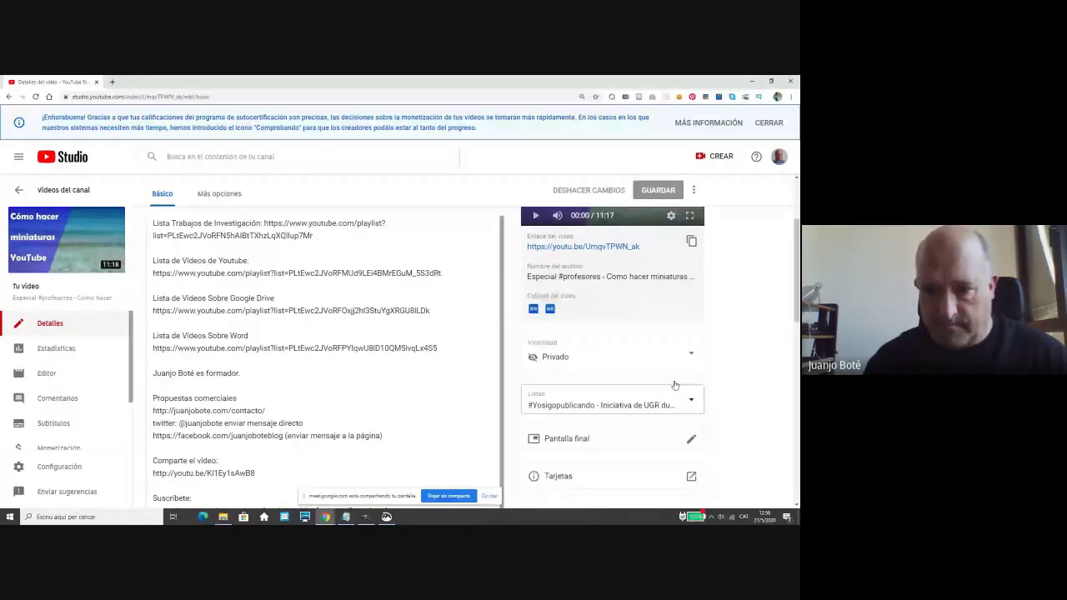
# Set the video's visibility to "Público" and save the video details.
pyautogui.scroll(-1, 675, 385)
pyautogui.click(689, 275)
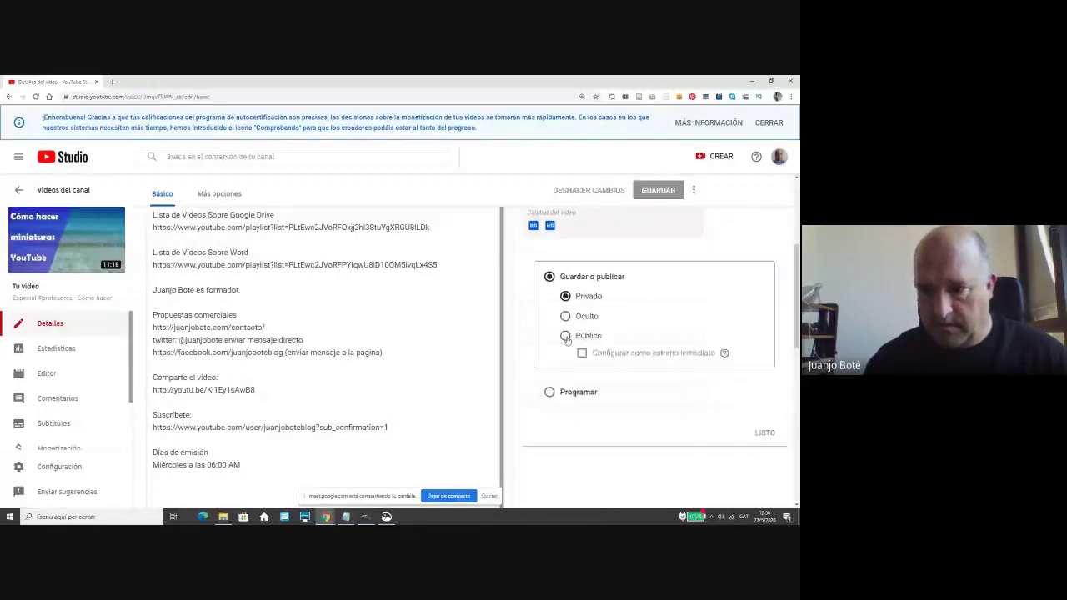
pyautogui.click(565, 336)
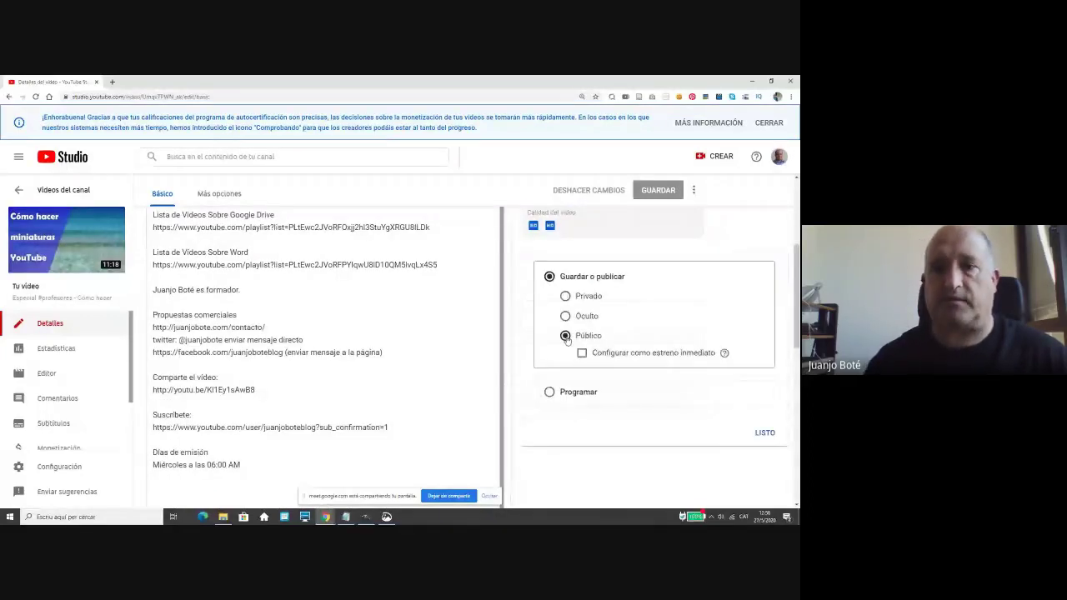
pyautogui.click(764, 433)
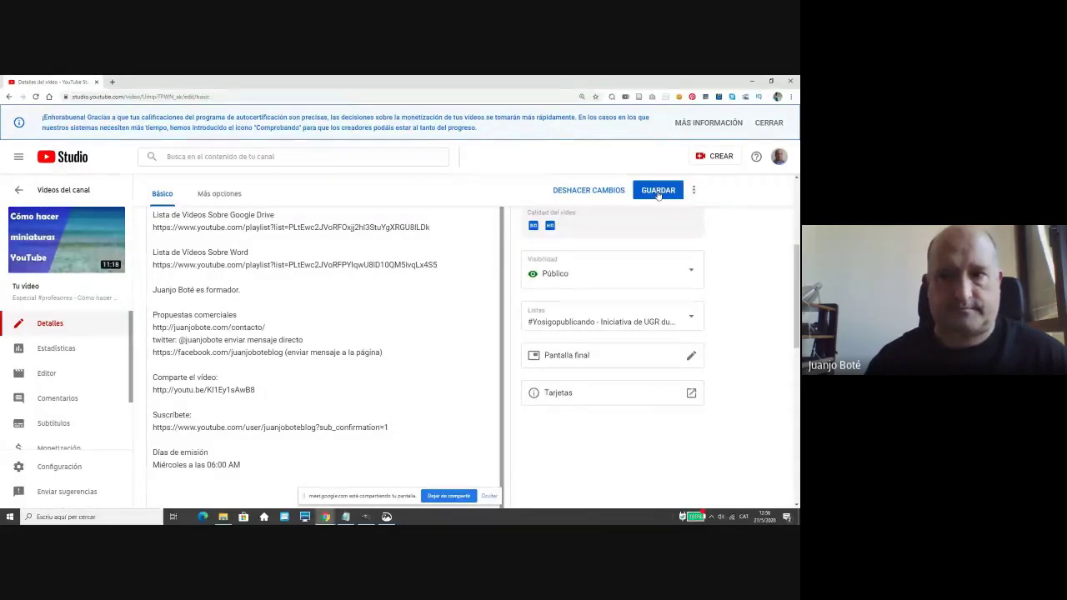
pyautogui.click(658, 191)
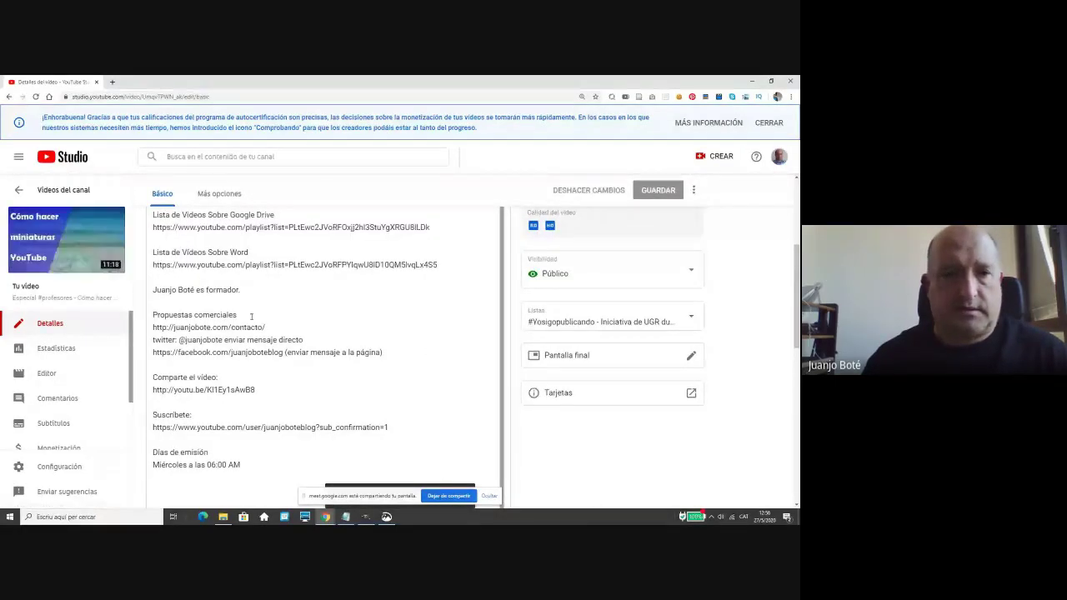
# Go back to the channel's videos, list its playlists and open "#Yosigopublicando - Iniciativa de UGR durante la crisis del COVID-19" for editing.
pyautogui.click(17, 193)
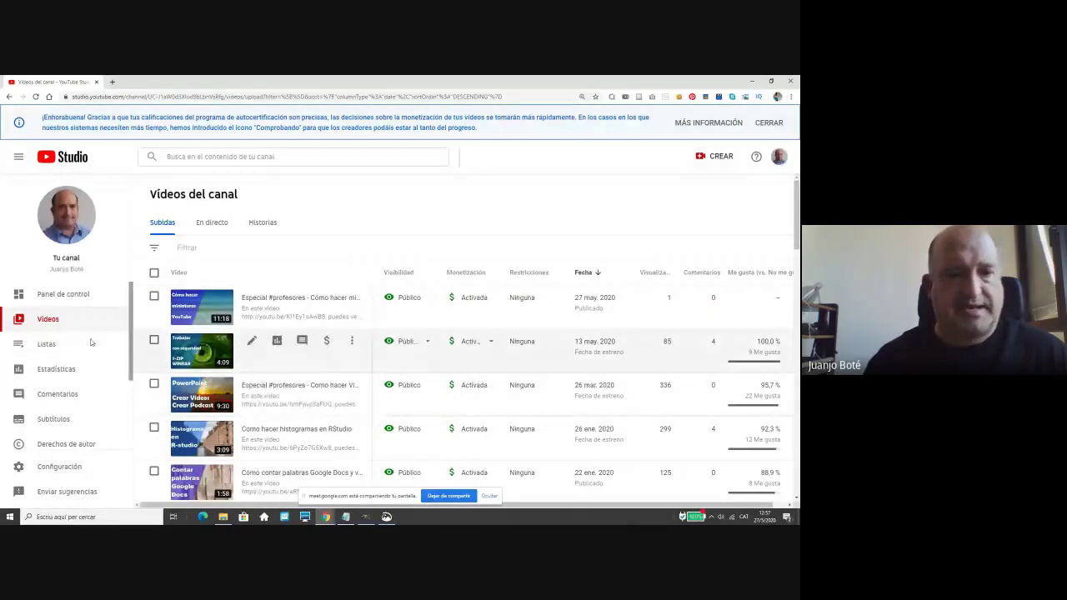
pyautogui.click(50, 350)
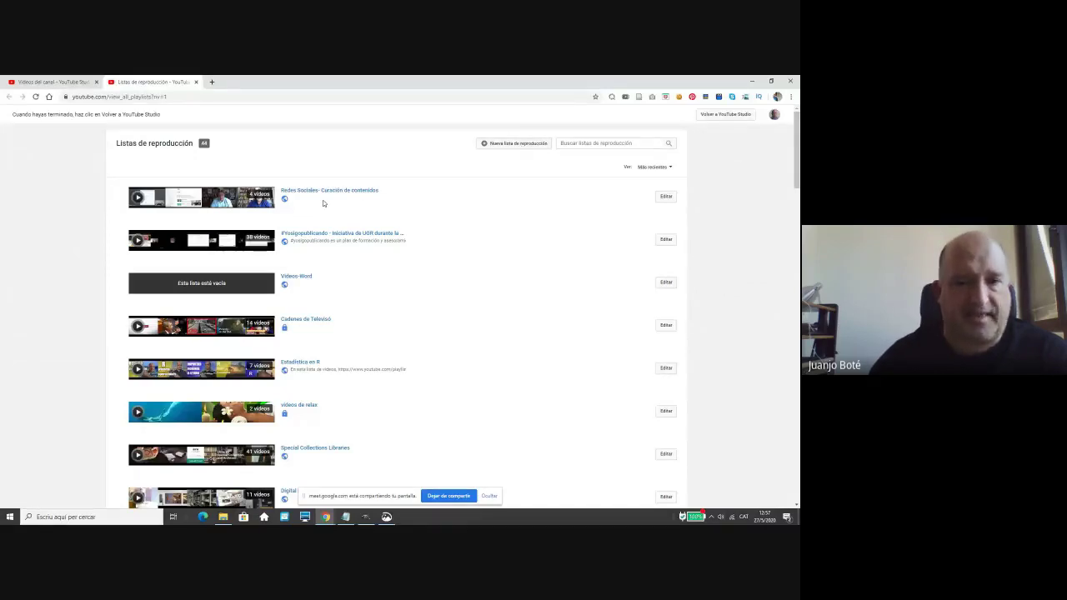
pyautogui.click(666, 240)
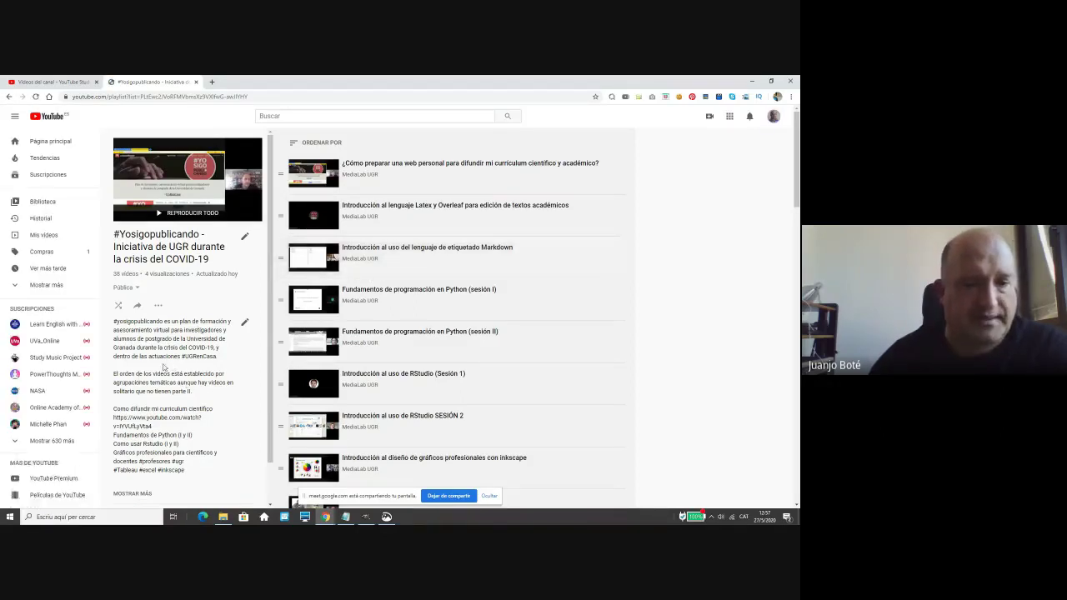
# Move "Especial #profesores - Cómo hacer miniaturas para YouTube en #GIMP (fácil)" directly above "Análisis de redes sociales como metodología de investigación", check the playlist order and close it.
pyautogui.scroll(-1, 167, 392)
pyautogui.scroll(1, 163, 420)
pyautogui.scroll(-1, 163, 419)
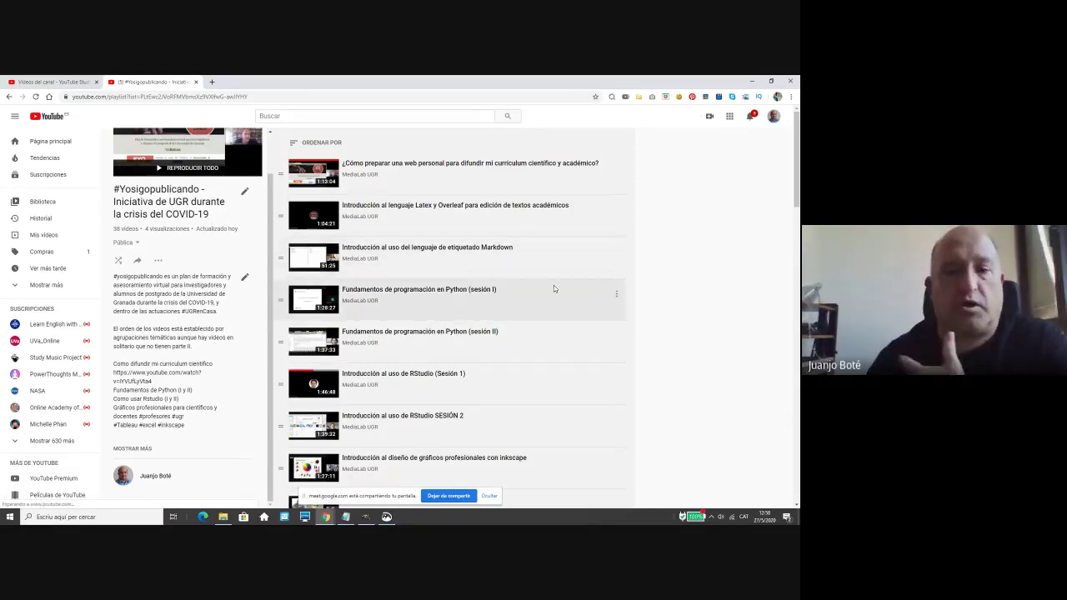
pyautogui.scroll(-1, 554, 287)
pyautogui.scroll(-10, 554, 288)
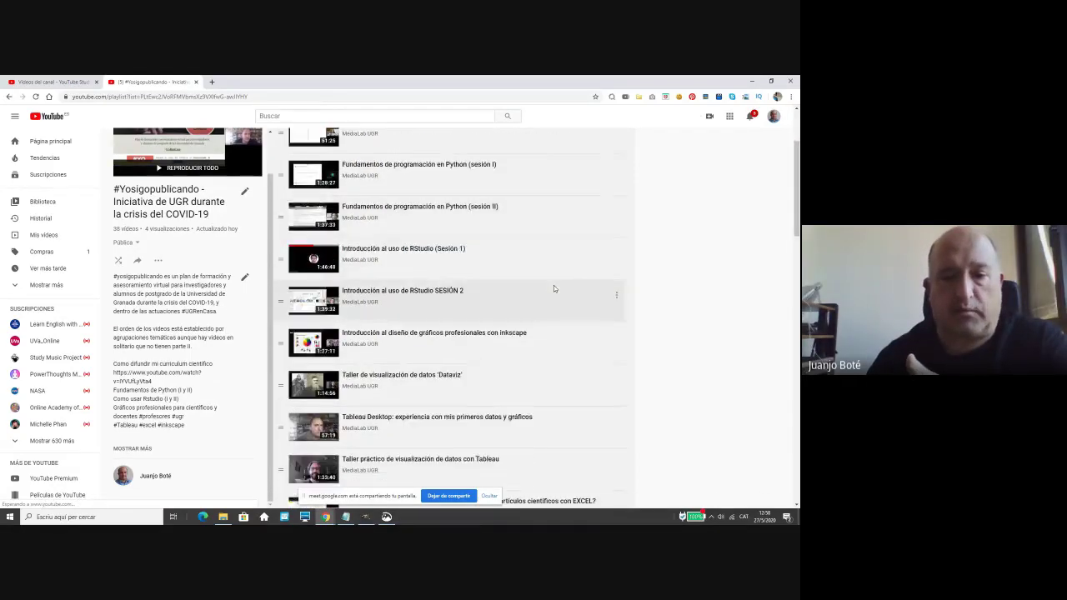
pyautogui.scroll(-10, 554, 289)
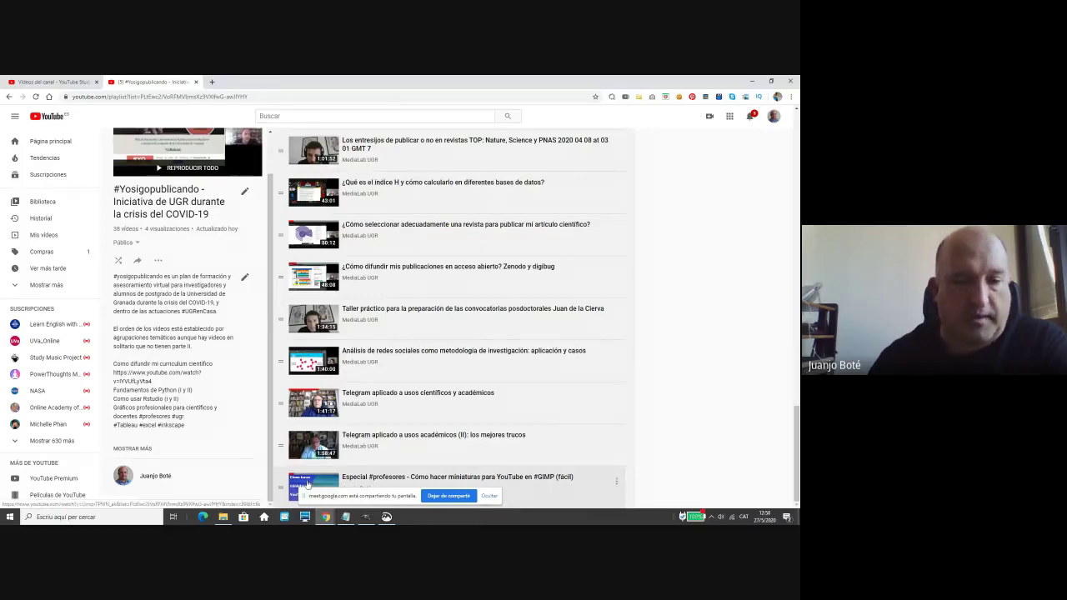
pyautogui.moveTo(280, 486); pyautogui.dragTo(283, 354)
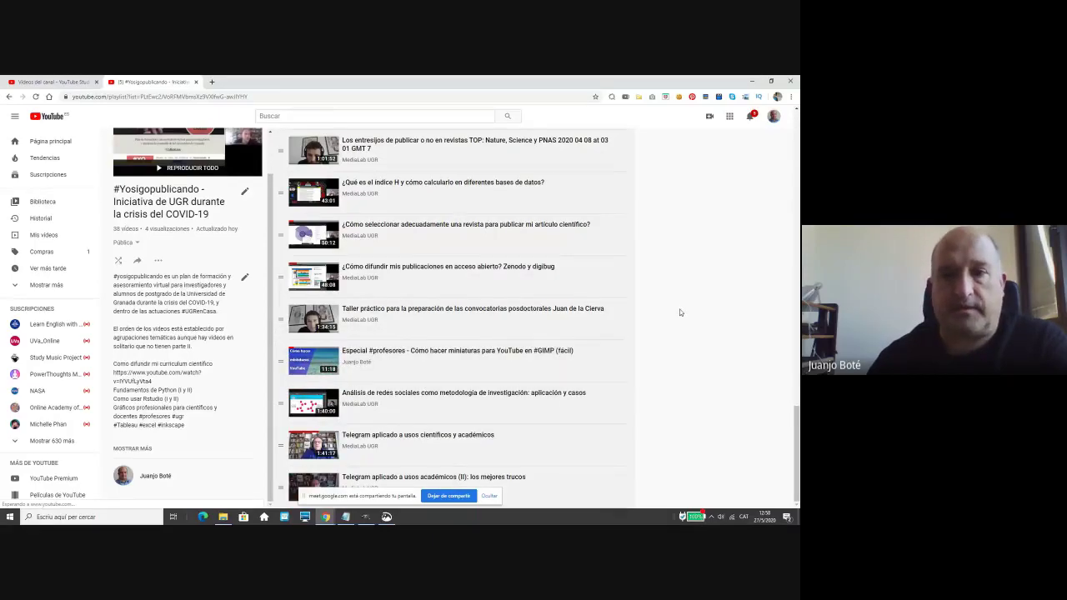
pyautogui.scroll(15, 680, 312)
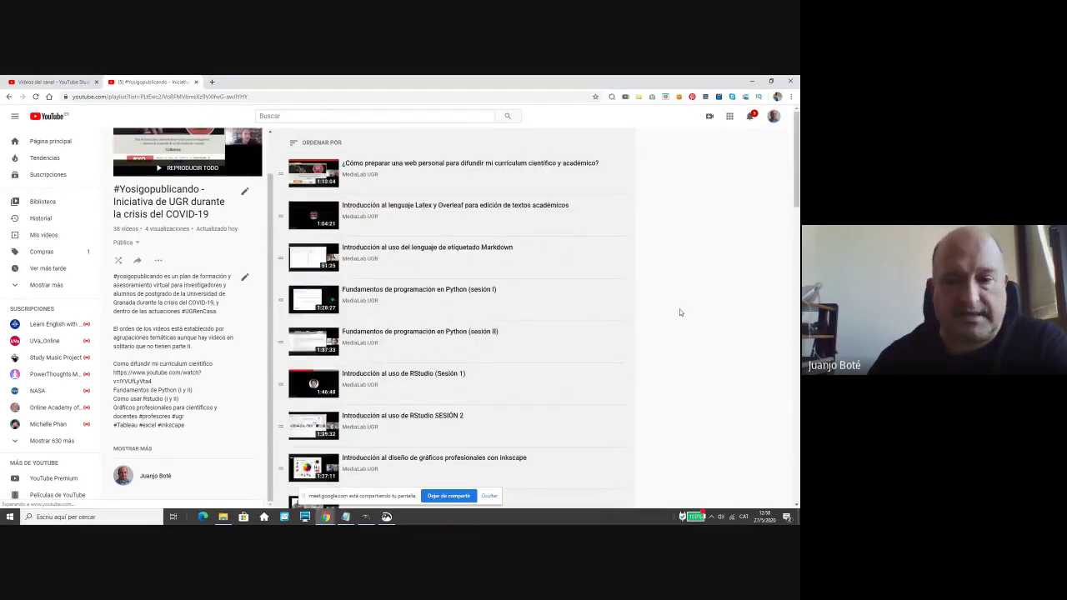
pyautogui.scroll(-15, 679, 313)
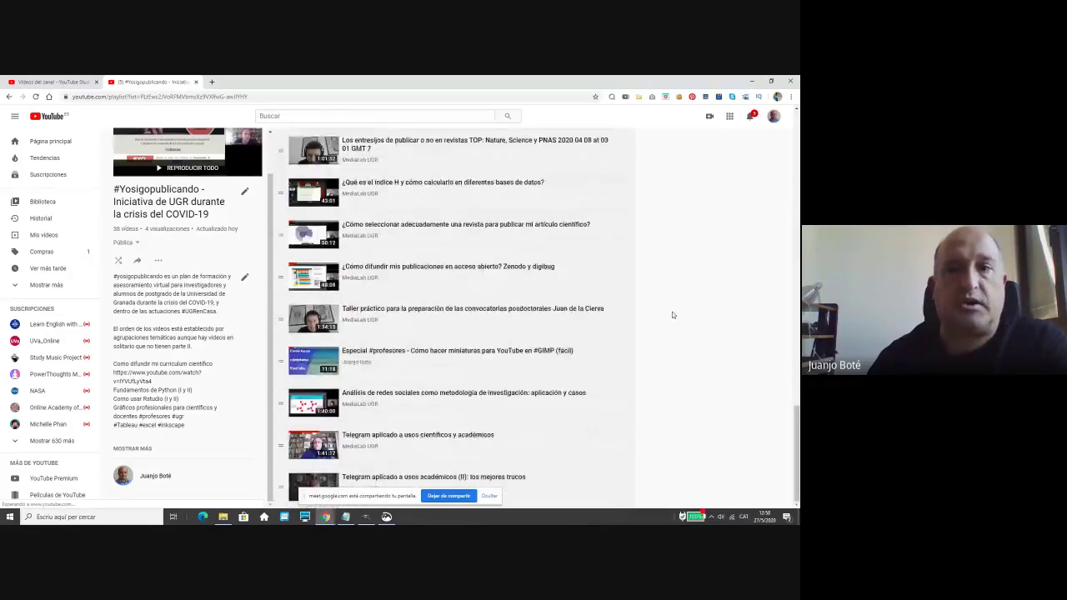
pyautogui.scroll(15, 673, 315)
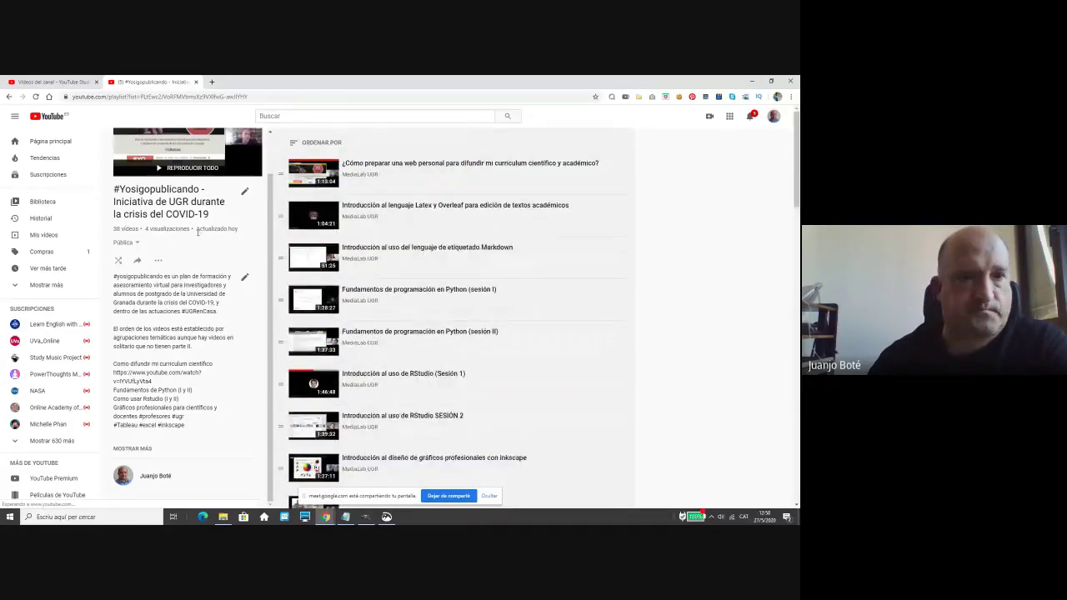
pyautogui.click(196, 83)
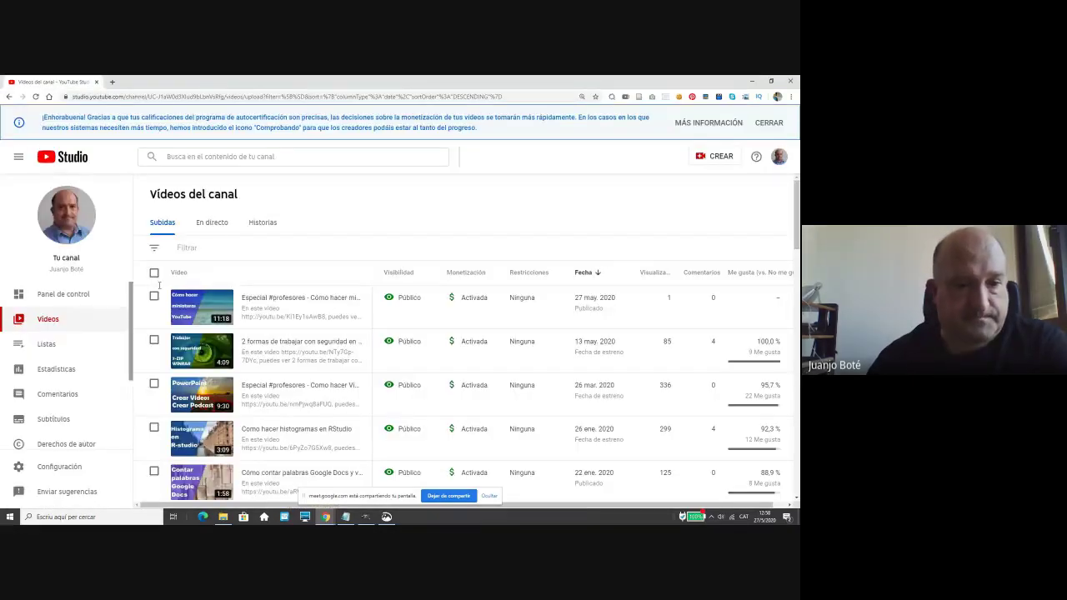
pyautogui.click(48, 343)
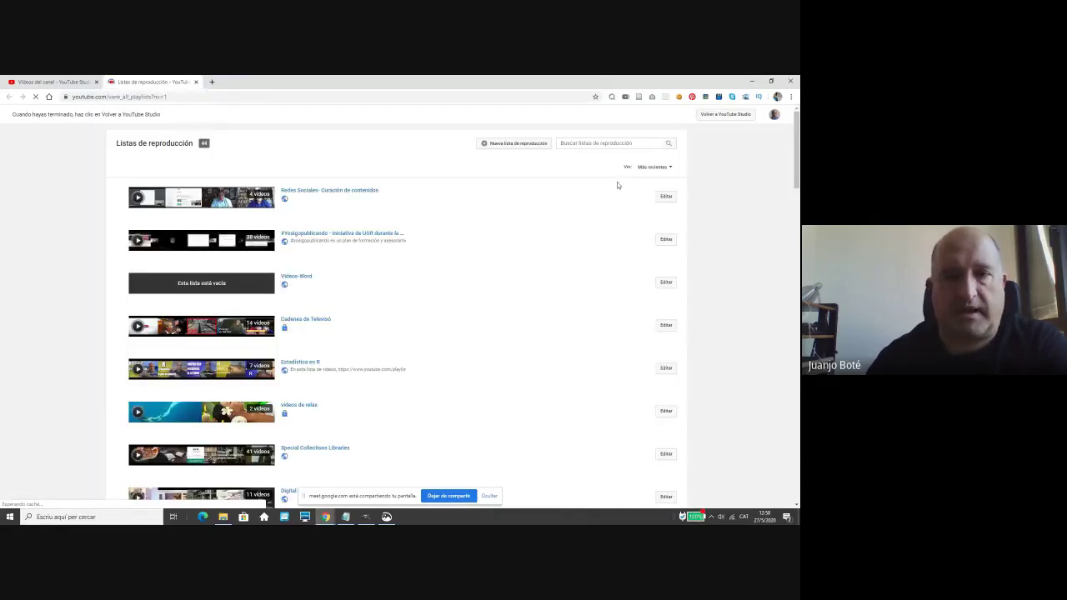
pyautogui.click(515, 145)
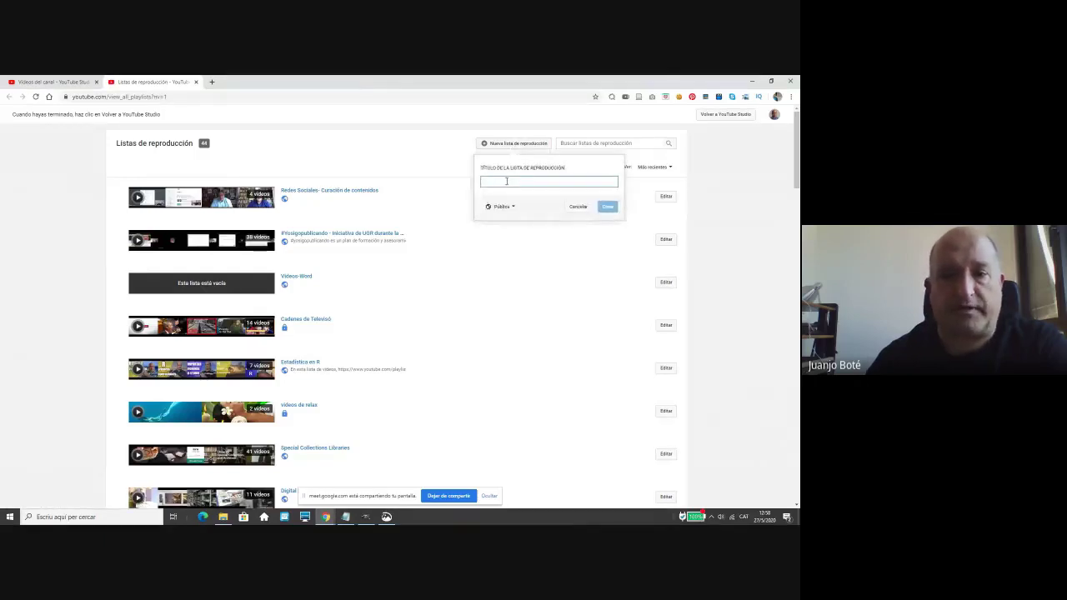
pyautogui.click(509, 206)
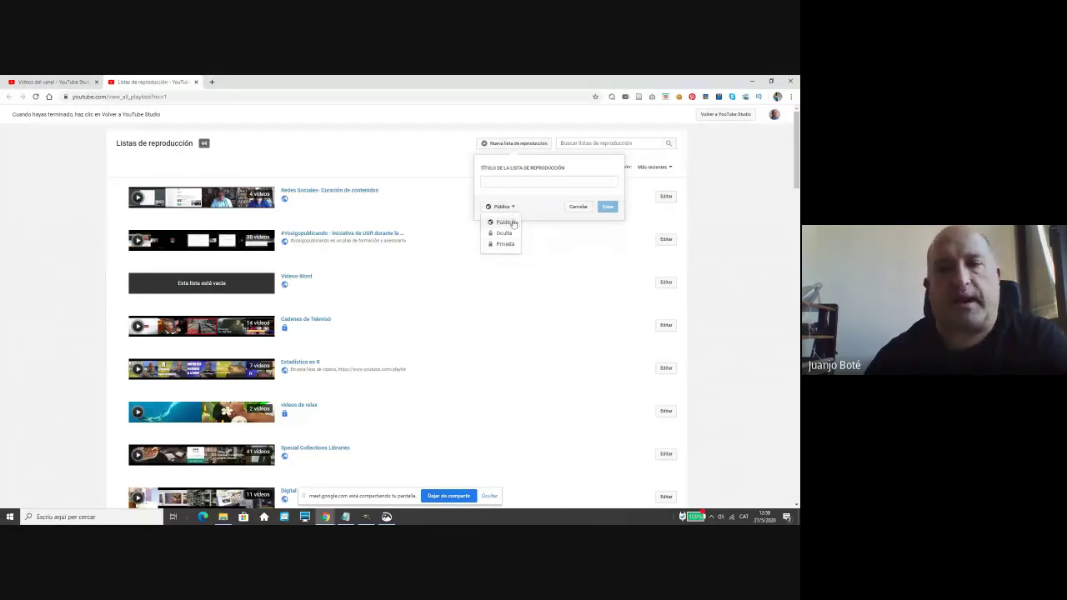
pyautogui.click(523, 183)
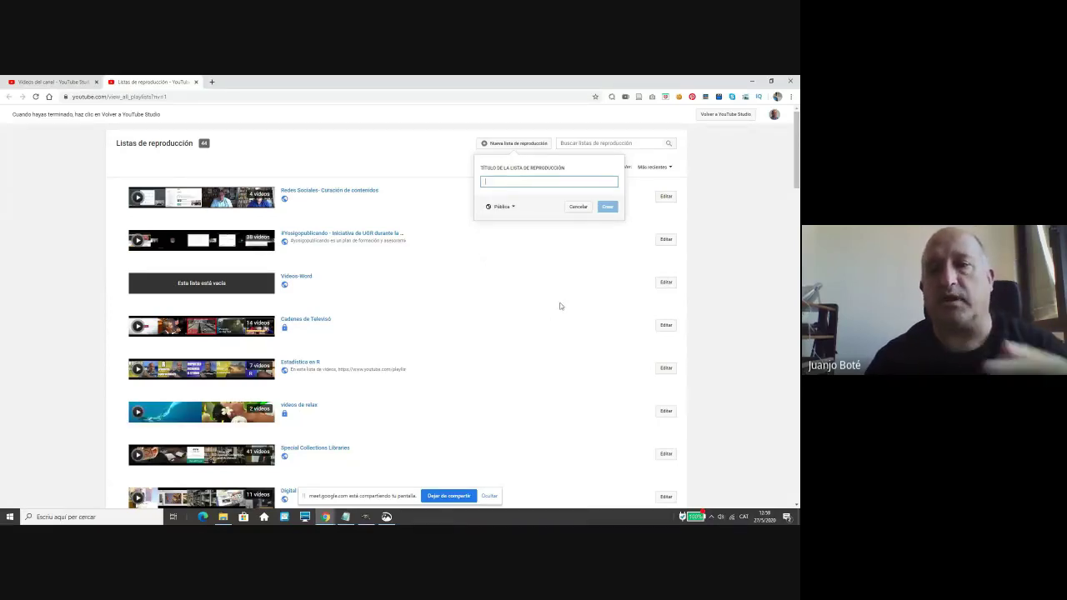
pyautogui.click(578, 208)
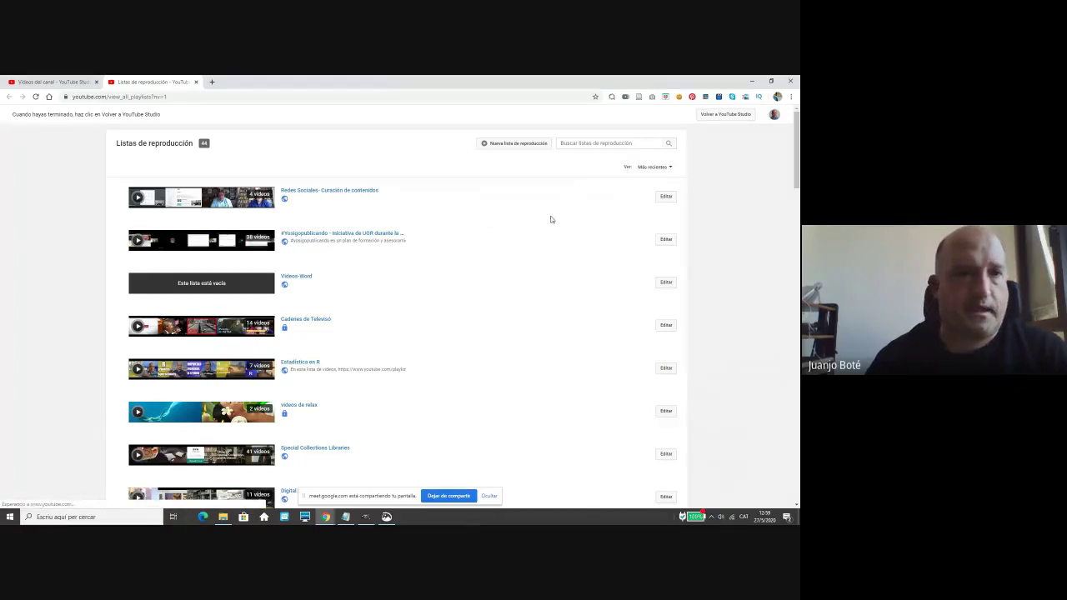
pyautogui.click(196, 82)
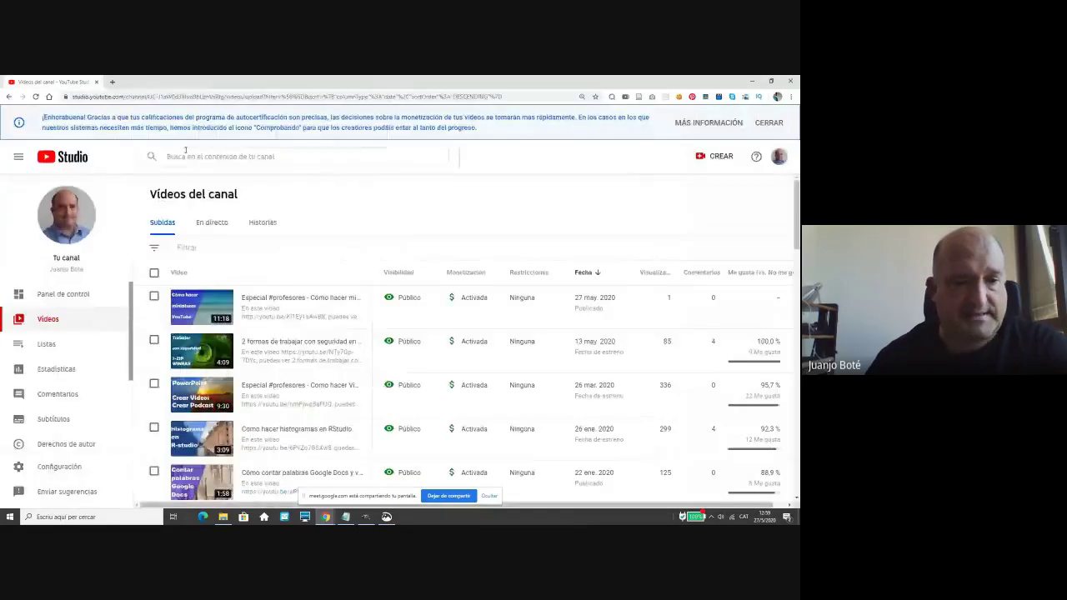
# Open the channel's statistics and examine the overview of views, watch time, subscribers and estimated revenue for the last 28 days.
pyautogui.click(57, 369)
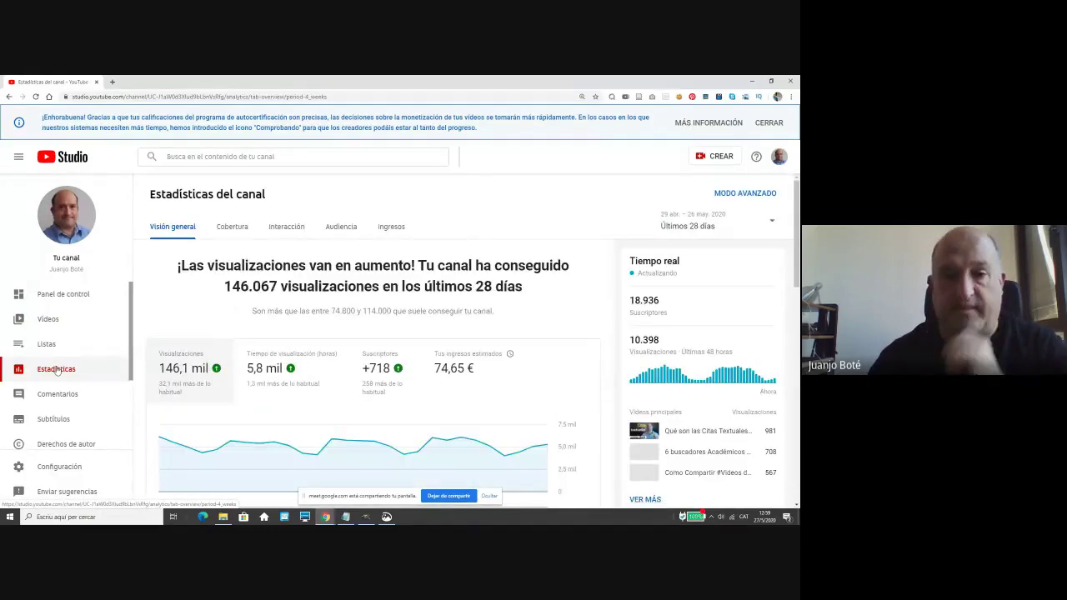
pyautogui.moveTo(382, 361)
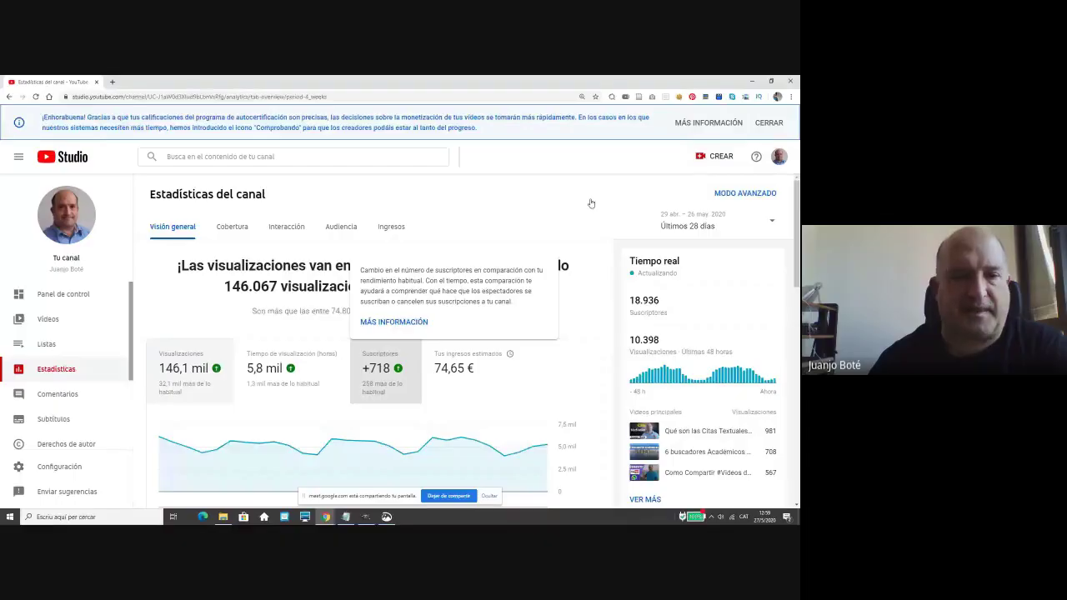
pyautogui.hotkey('ctrl', '-')
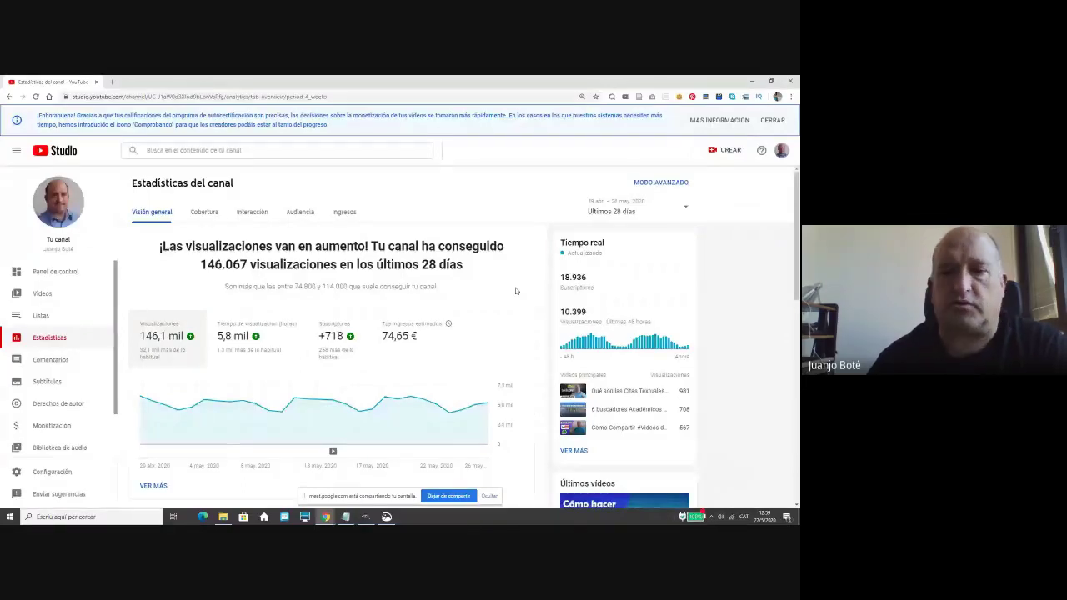
pyautogui.scroll(-1, 515, 291)
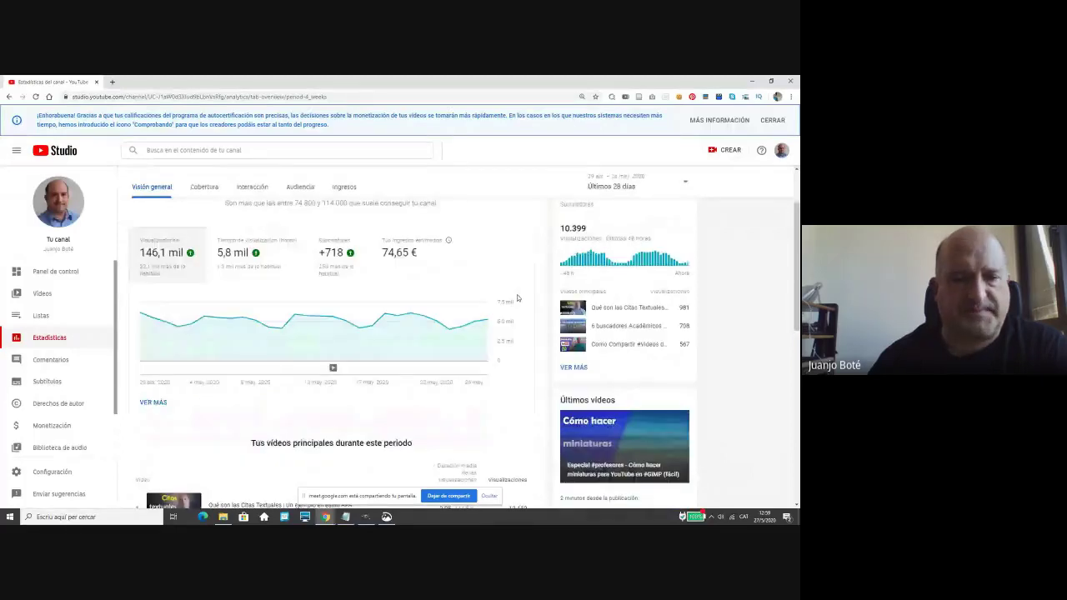
pyautogui.scroll(1, 517, 298)
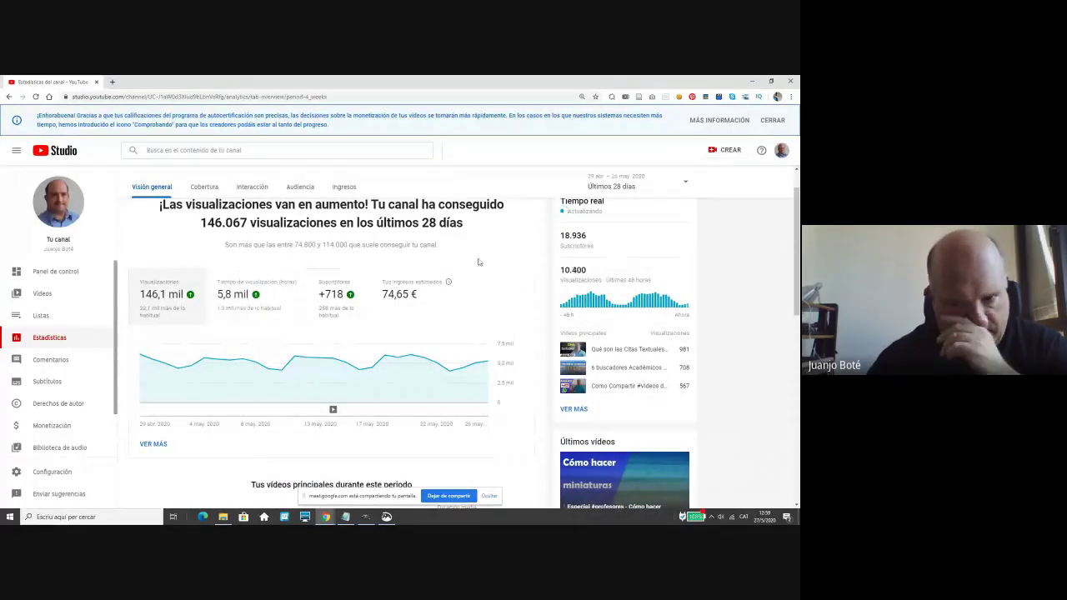
pyautogui.scroll(1, 479, 258)
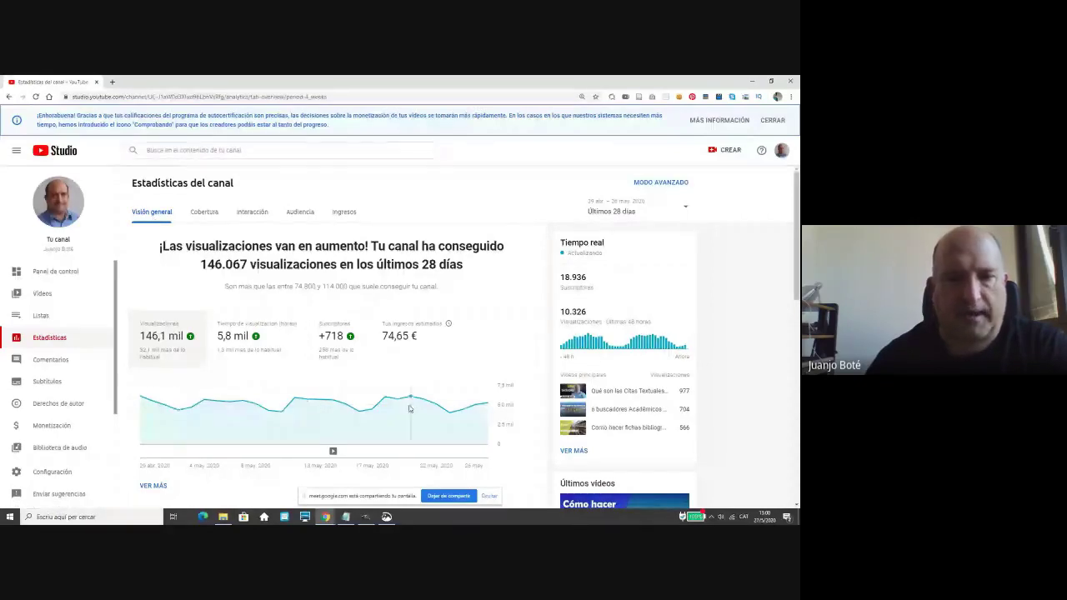
pyautogui.moveTo(491, 414)
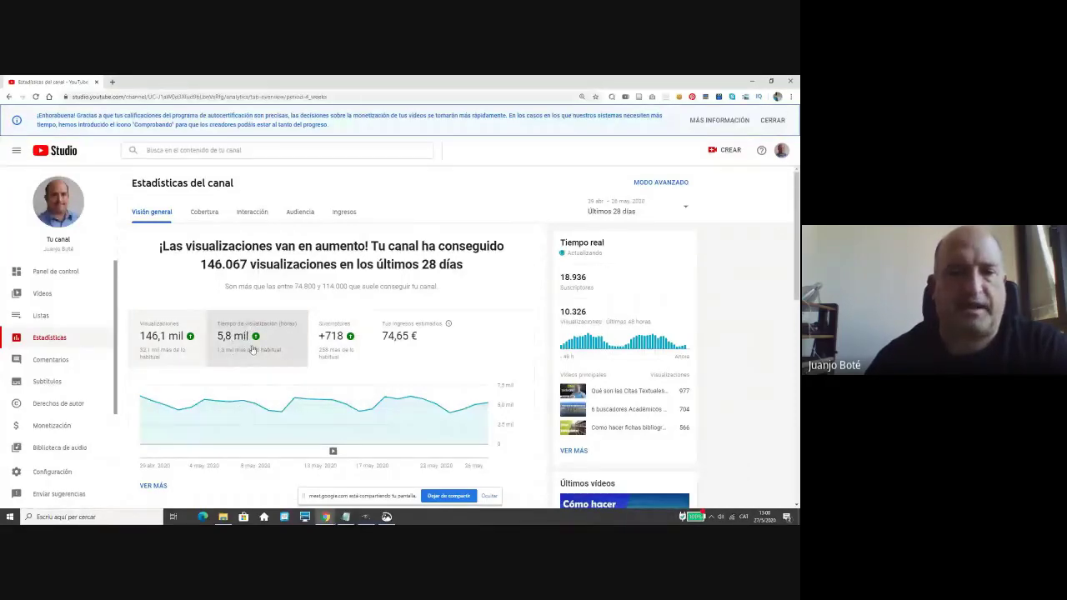
pyautogui.moveTo(276, 342)
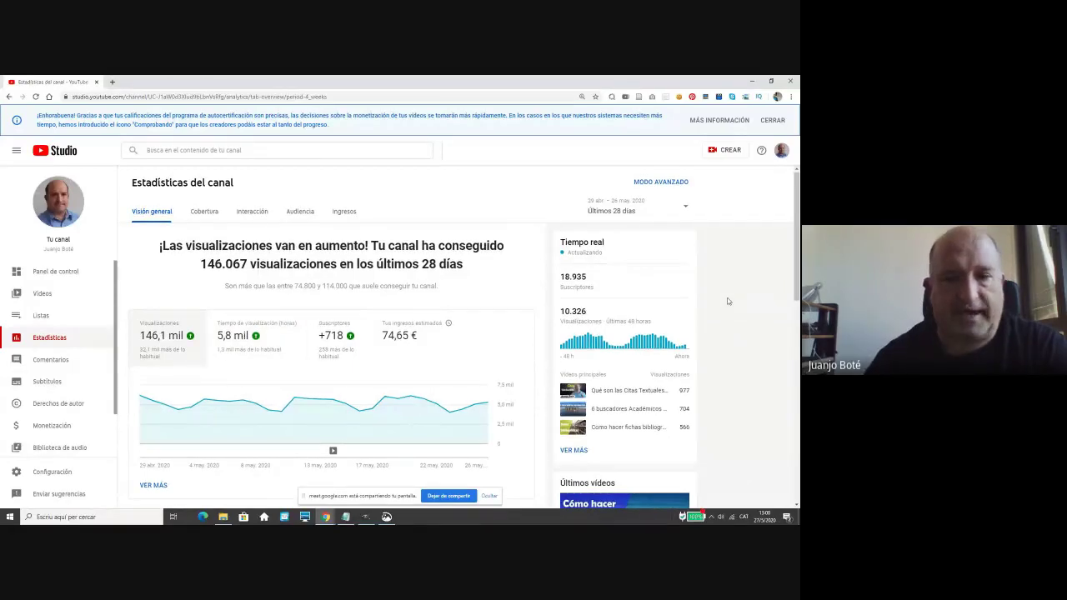
# Examine the channel's top videos for the period, with their average view duration and views.
pyautogui.scroll(-2, 727, 301)
pyautogui.scroll(-4, 727, 301)
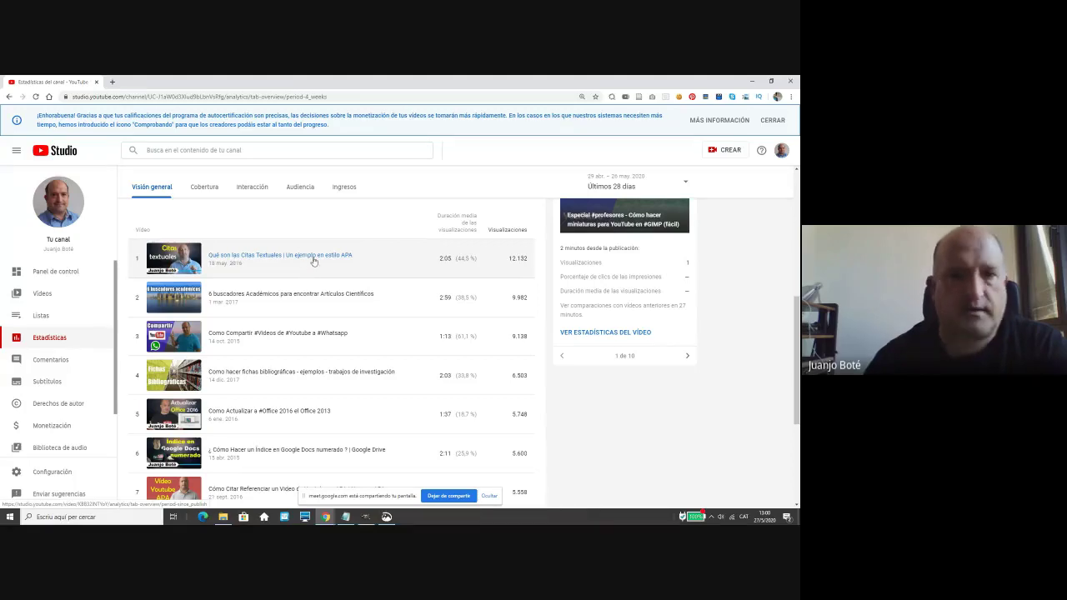
pyautogui.scroll(5, 309, 257)
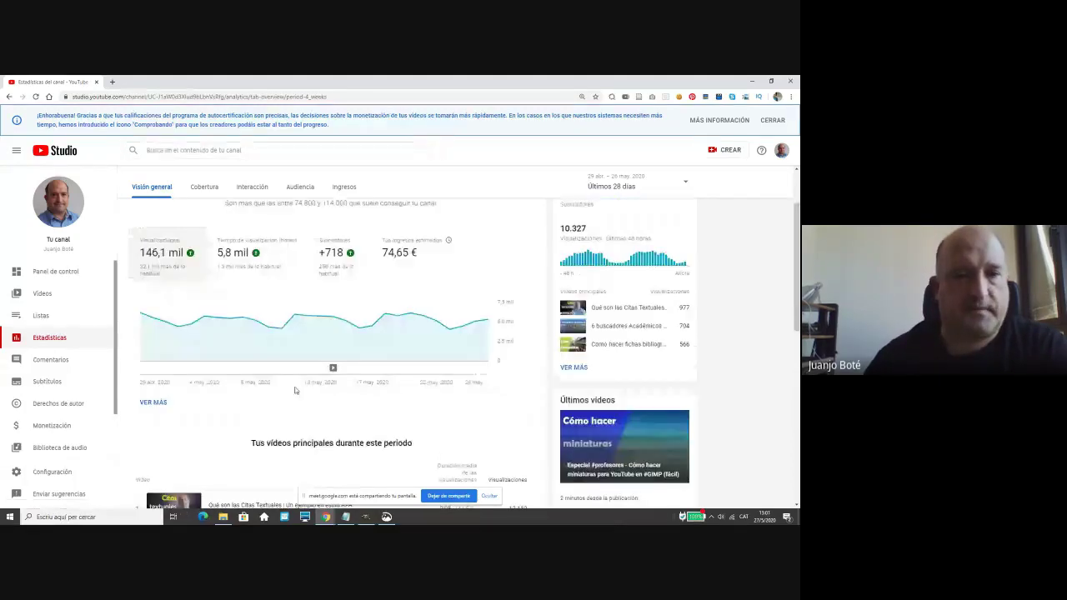
pyautogui.scroll(1, 294, 390)
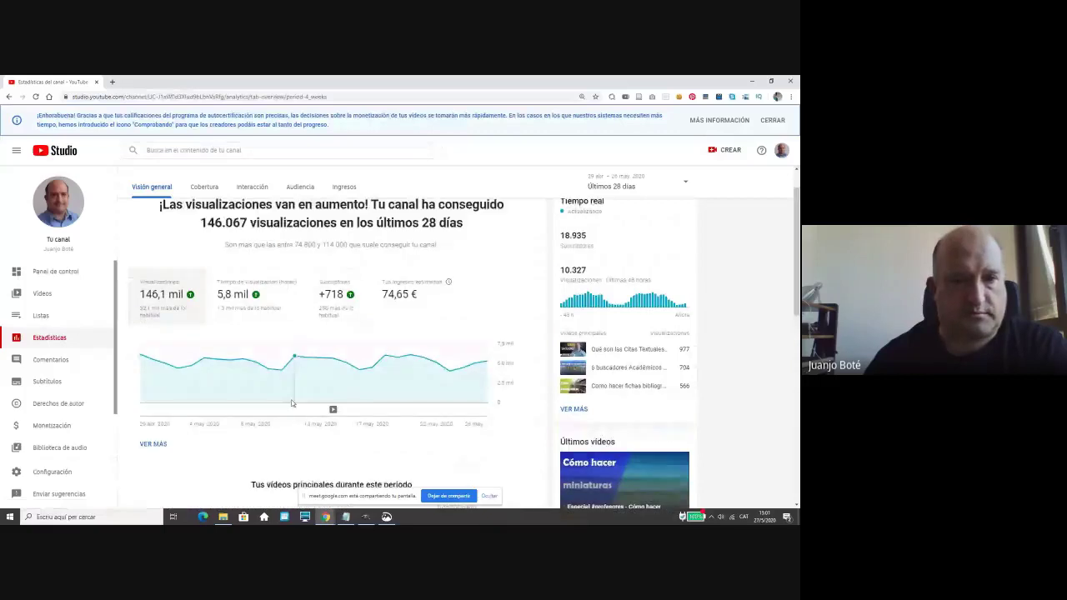
# Open the channel's "Cobertura" statistics and examine the impressions and the impressions click-through percentage.
pyautogui.scroll(1, 292, 404)
pyautogui.click(204, 213)
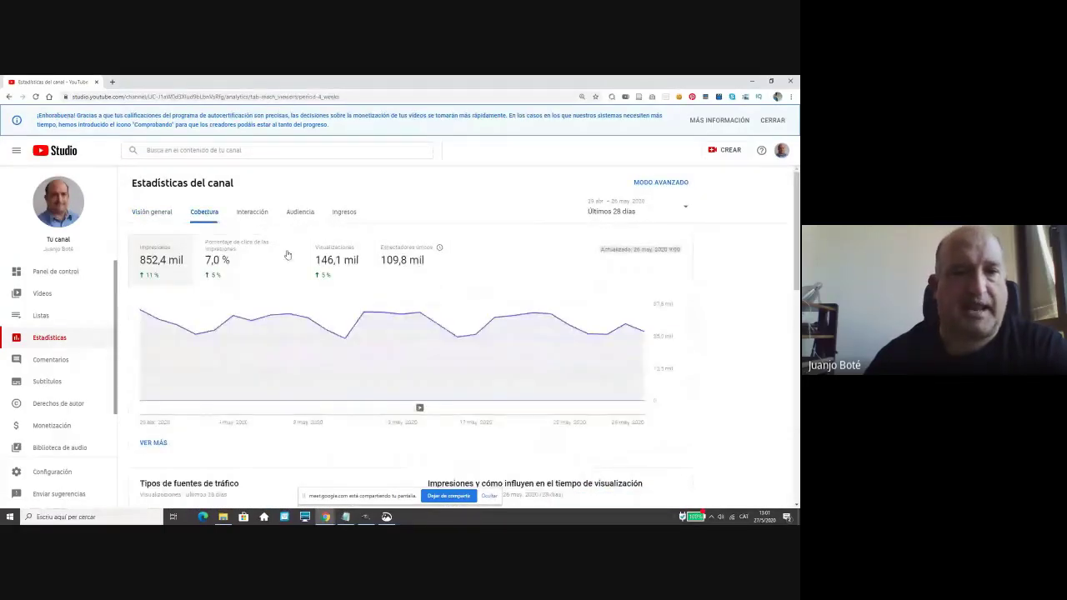
pyautogui.moveTo(233, 288)
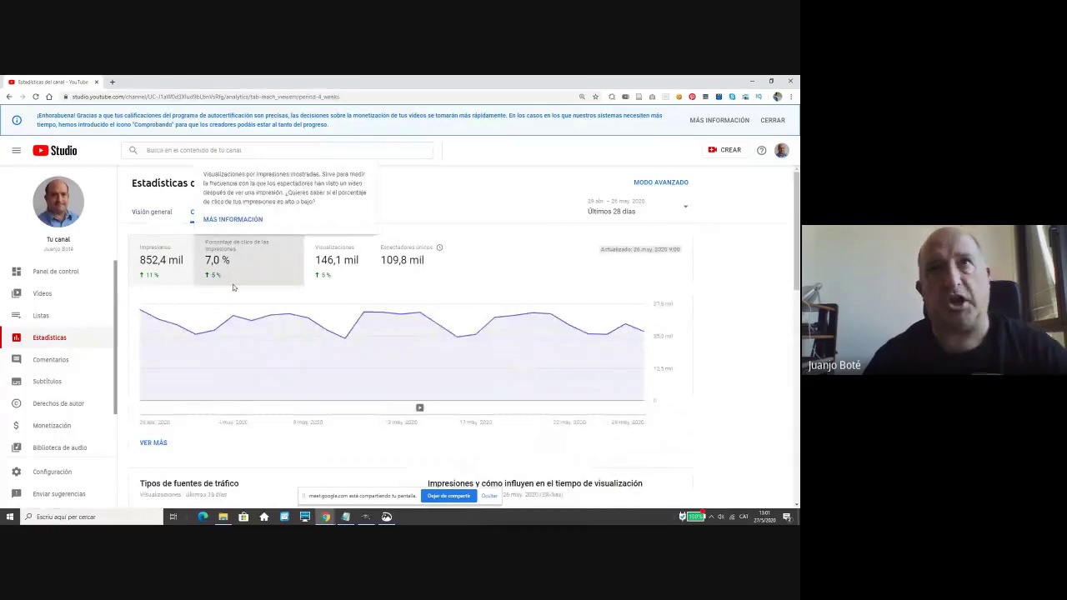
pyautogui.moveTo(155, 267)
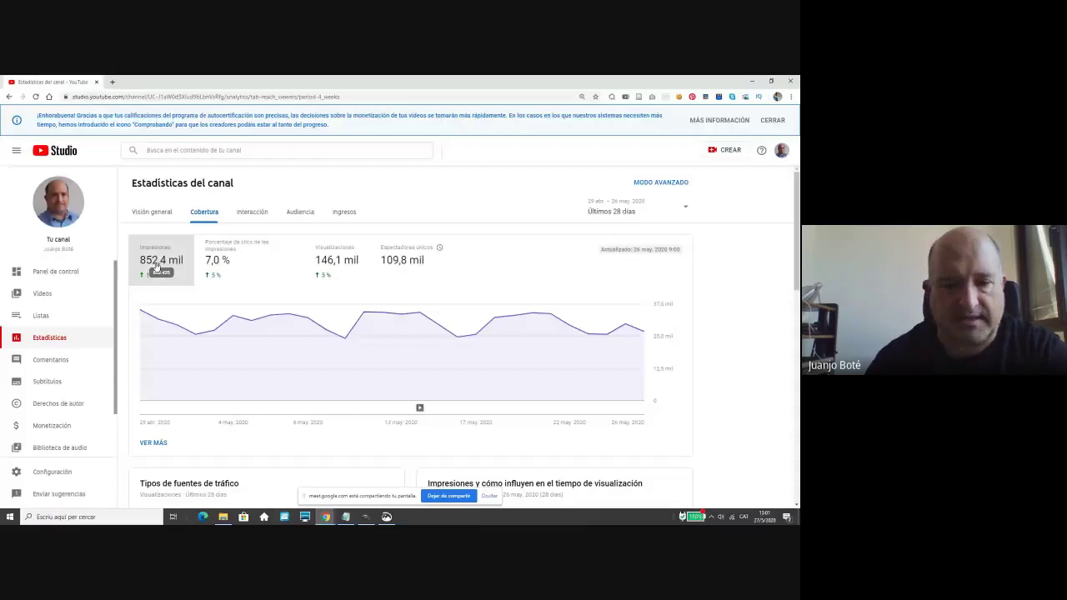
# Examine the traffic source types, the impressions funnel, the available date ranges and the external and playlist traffic sources.
pyautogui.scroll(-3, 728, 326)
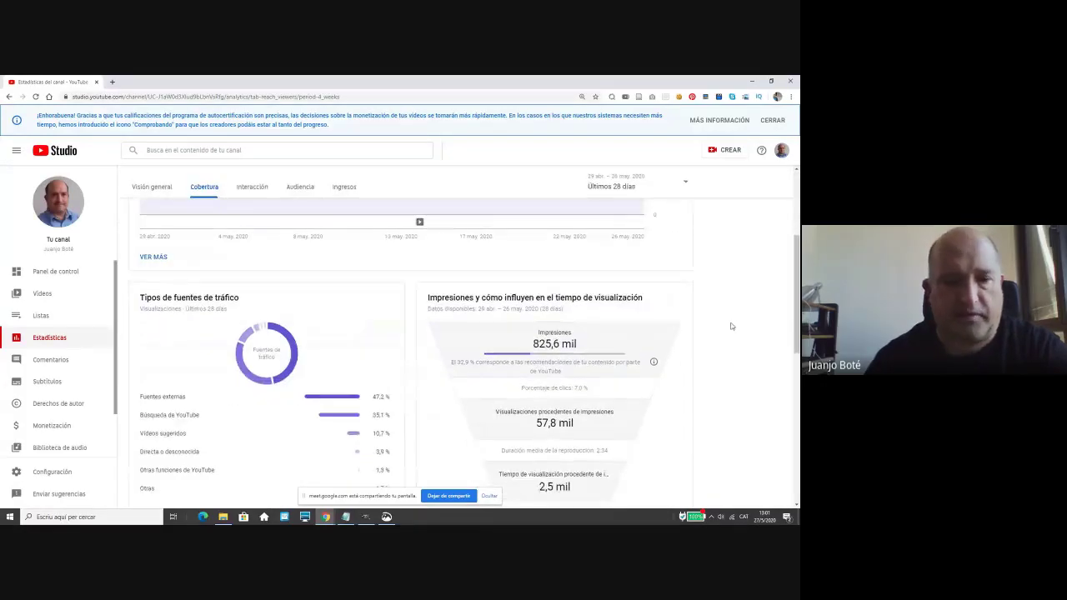
pyautogui.scroll(-1, 731, 326)
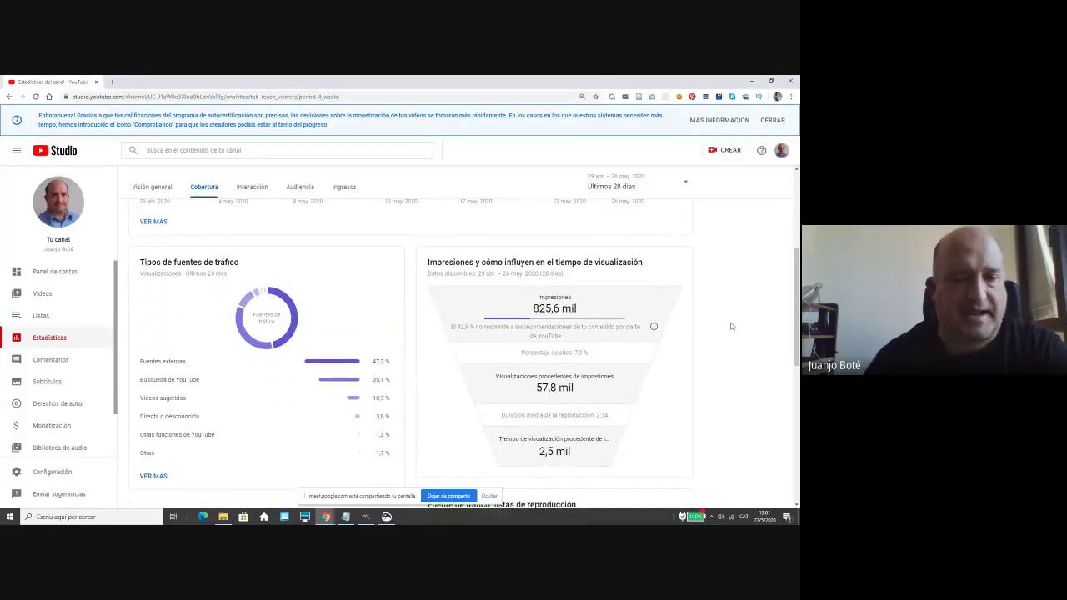
pyautogui.scroll(-1, 731, 326)
pyautogui.moveTo(258, 331)
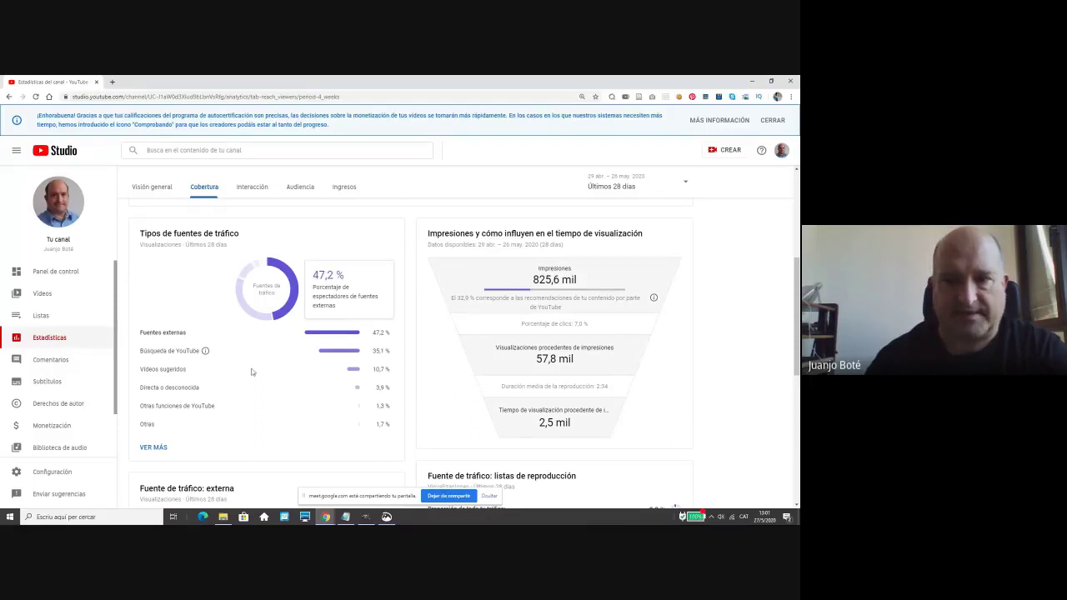
pyautogui.click(684, 182)
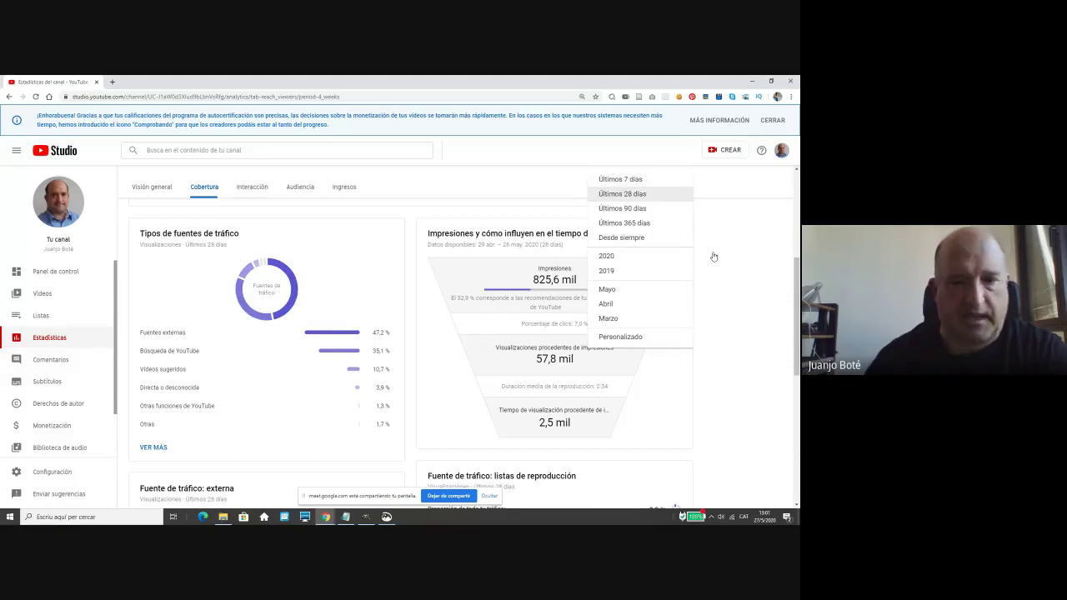
pyautogui.click(382, 331)
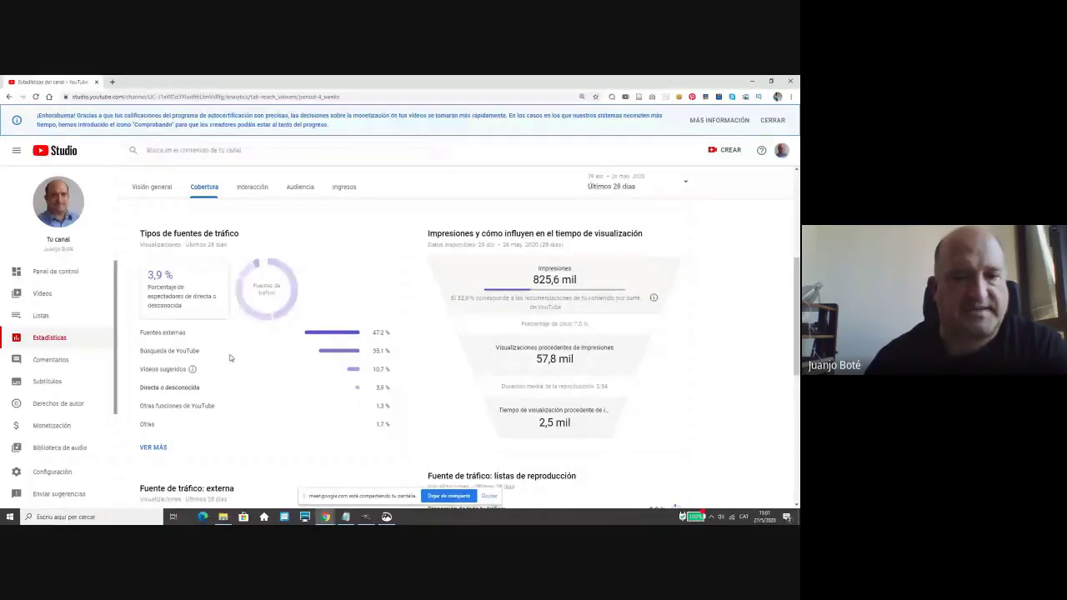
pyautogui.moveTo(178, 335)
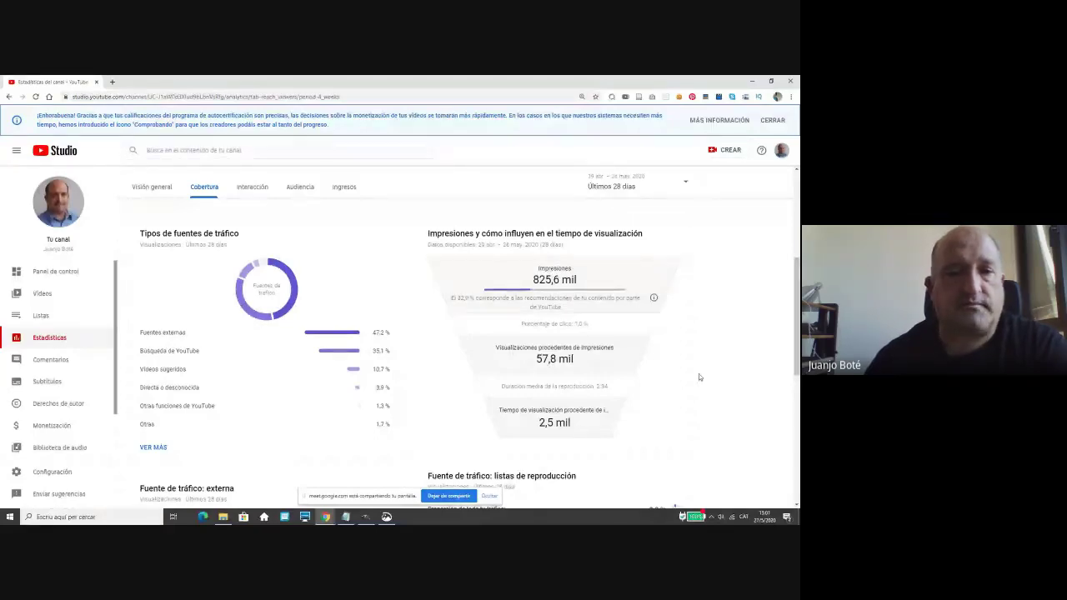
pyautogui.scroll(-5, 700, 377)
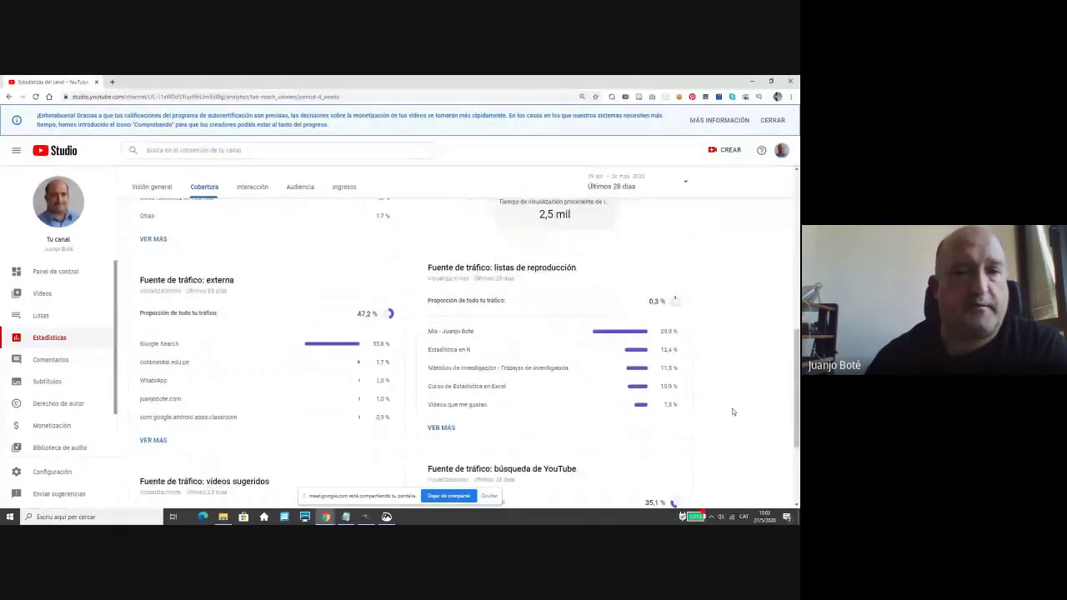
# Examine the suggested videos and YouTube search traffic sources in the channel's "Cobertura" statistics.
pyautogui.scroll(-1, 733, 412)
pyautogui.moveTo(178, 241)
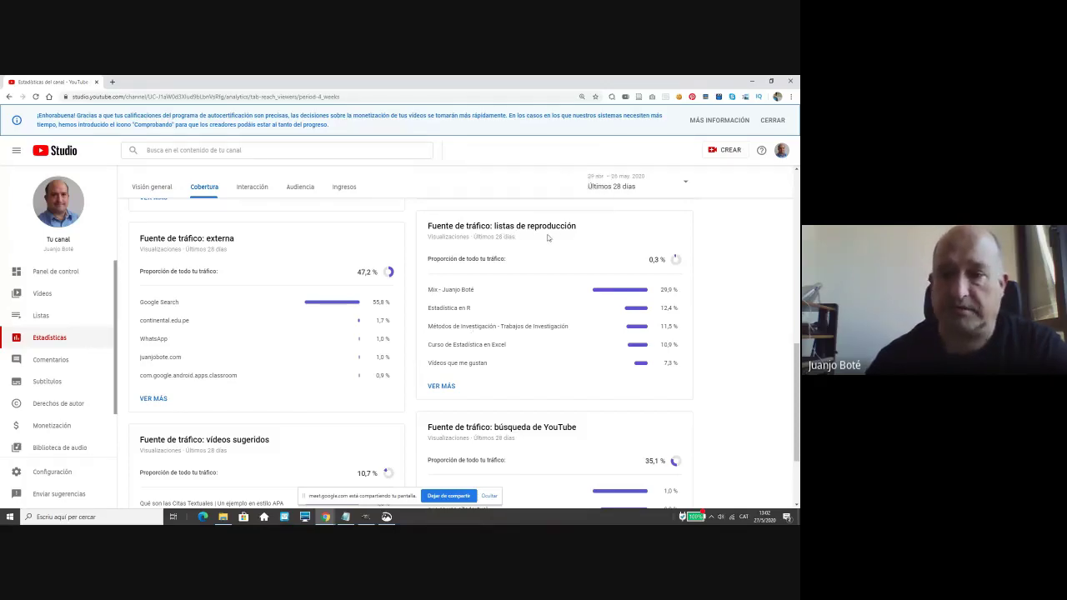
pyautogui.scroll(-1, 715, 309)
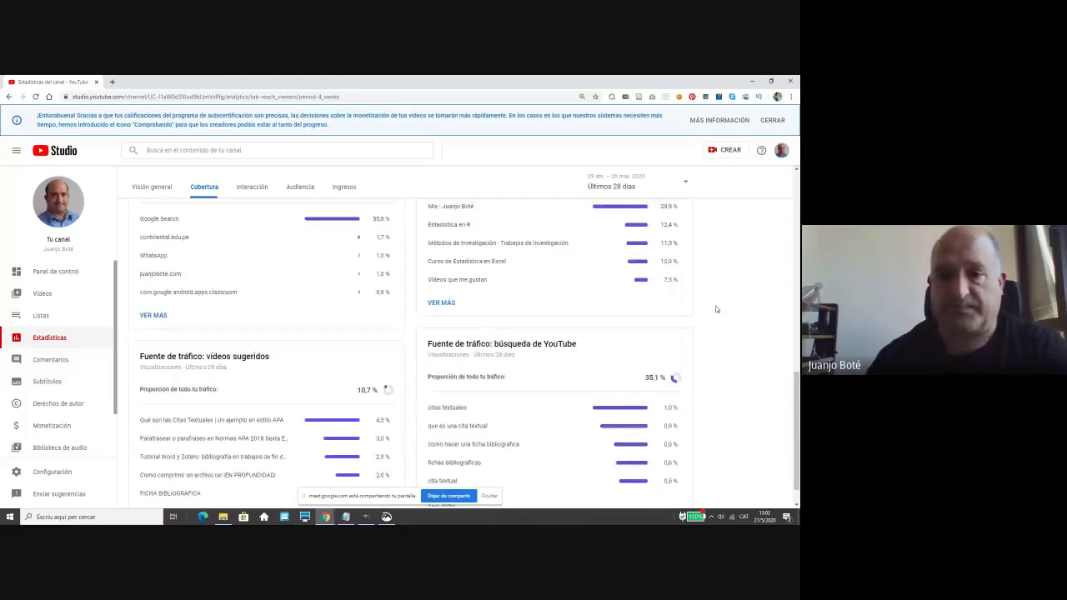
pyautogui.scroll(-1, 715, 309)
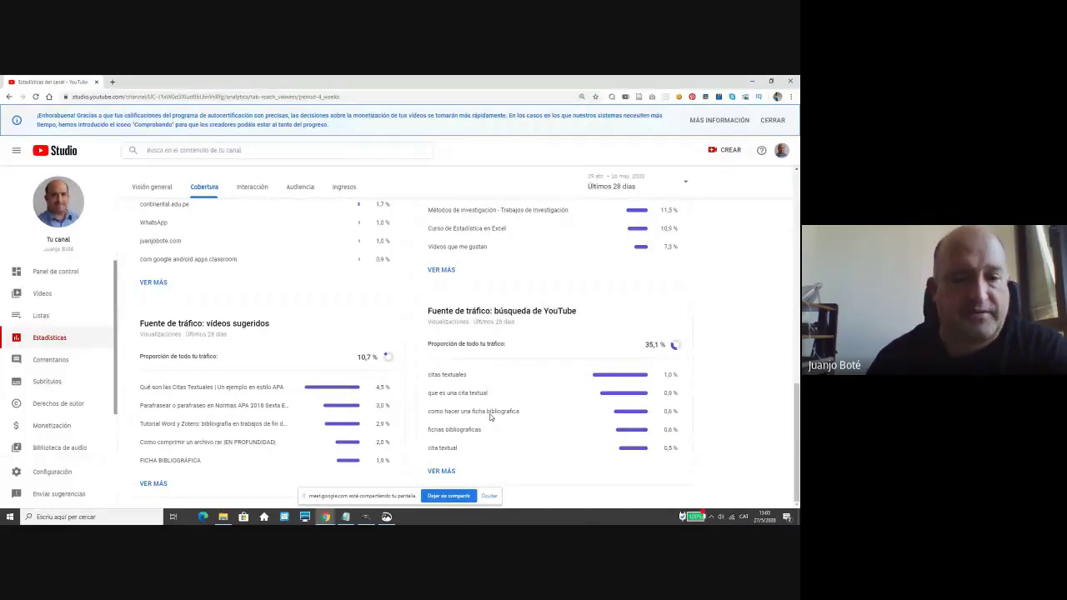
pyautogui.scroll(1, 238, 377)
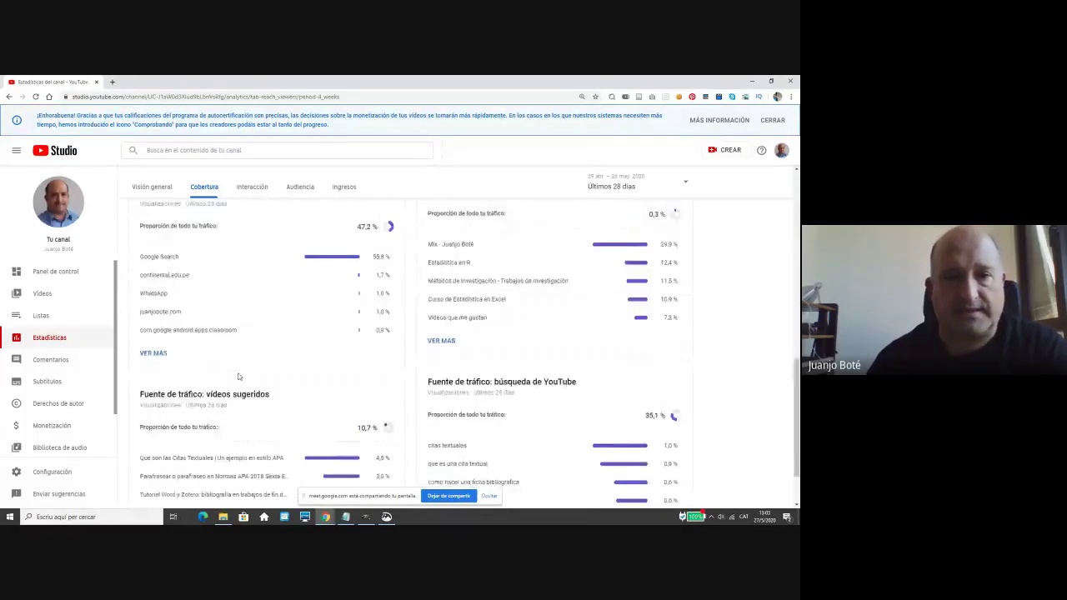
# Open the channel's "Audiencia" statistics and examine the unique viewers, viewer activity hours and subscribers with bell notifications.
pyautogui.scroll(5, 239, 376)
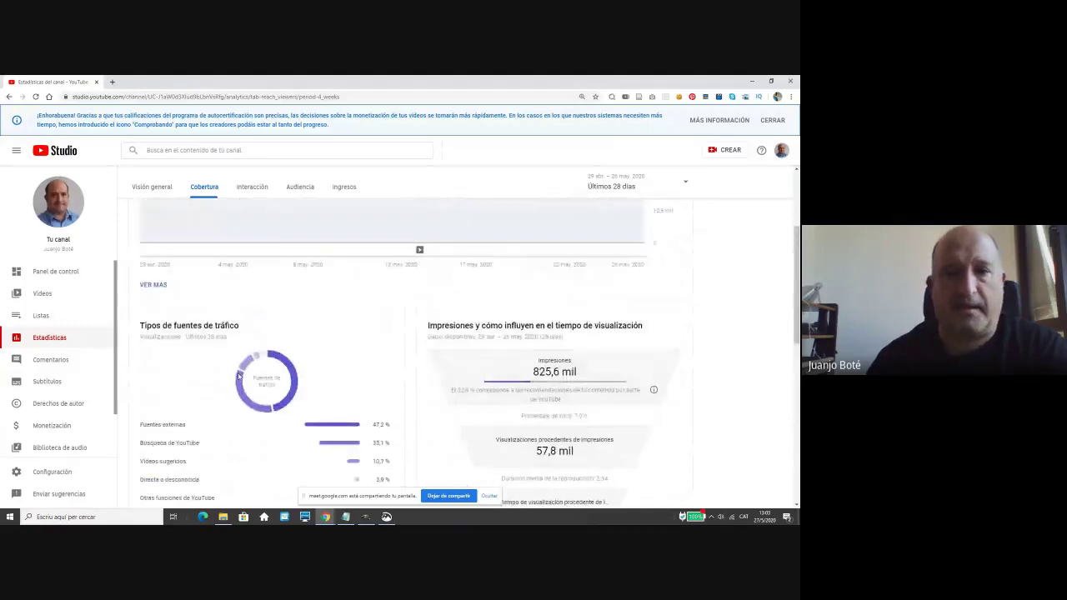
pyautogui.scroll(2, 239, 377)
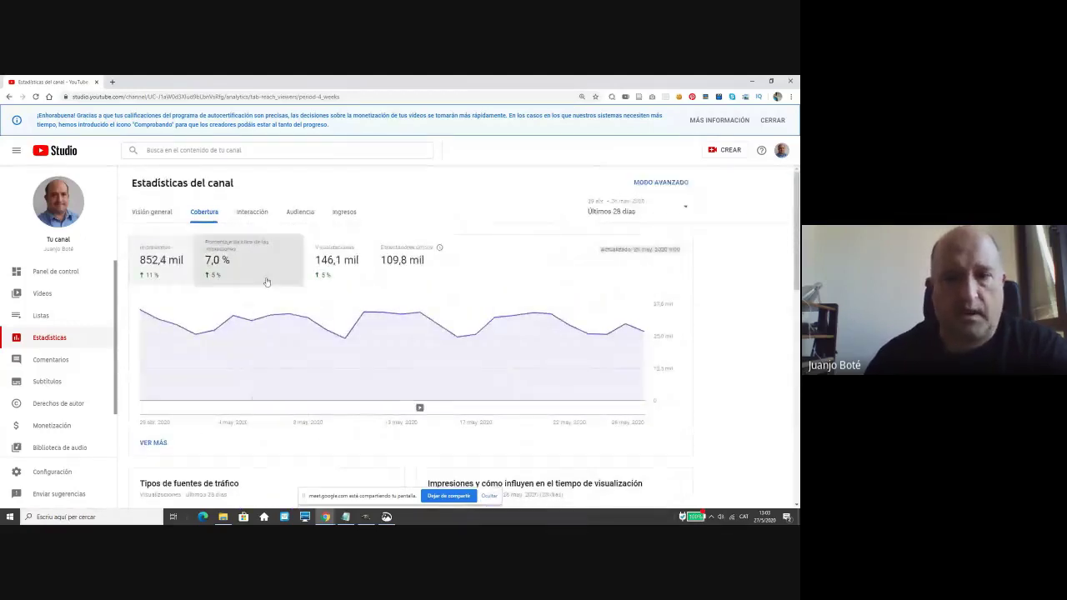
pyautogui.click(300, 213)
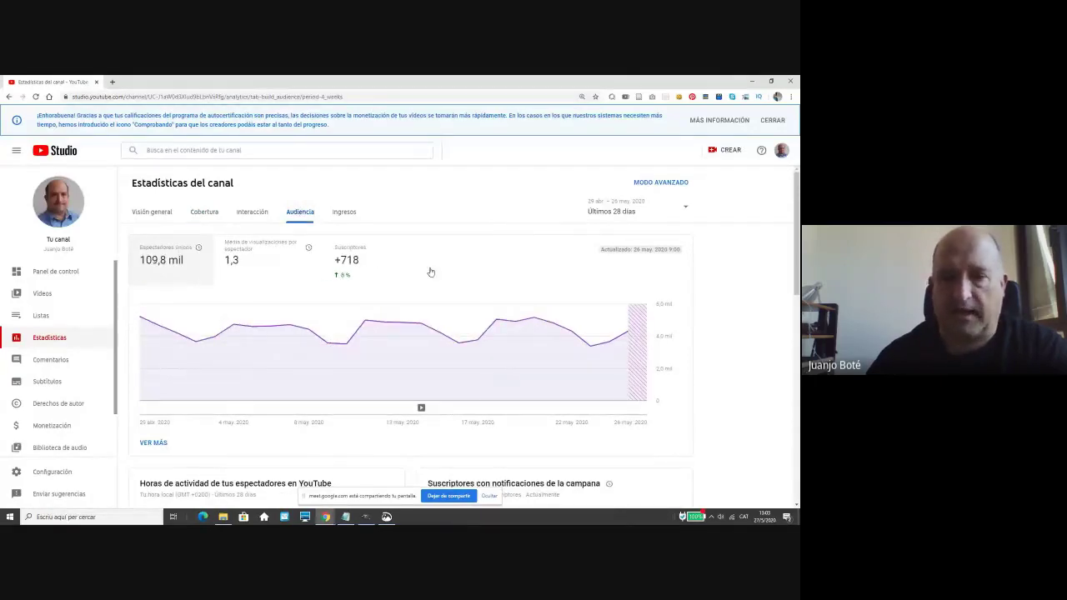
pyautogui.scroll(-3, 727, 368)
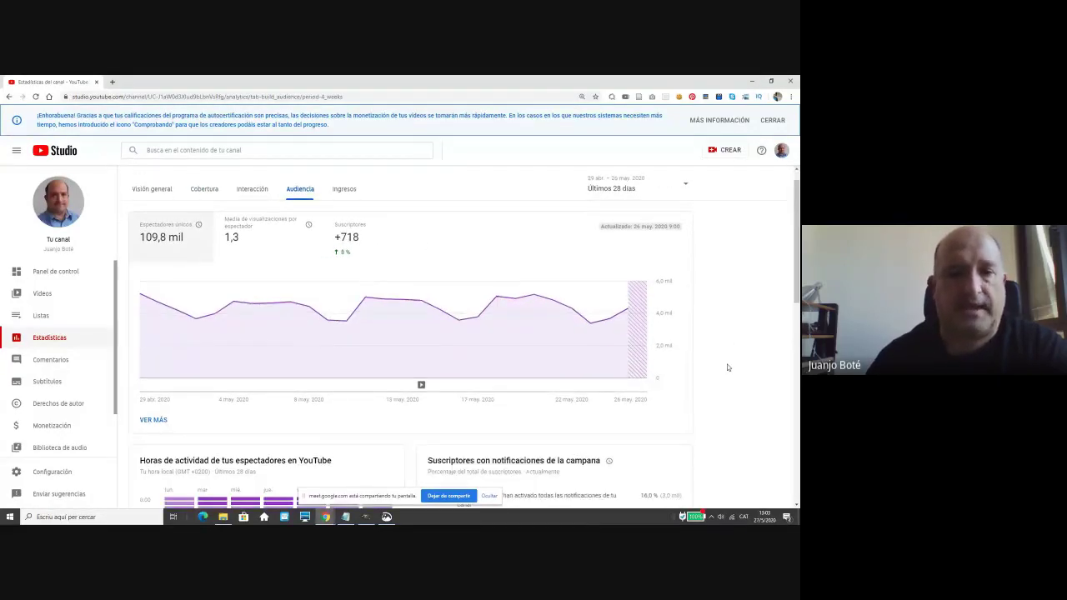
pyautogui.scroll(-2, 726, 368)
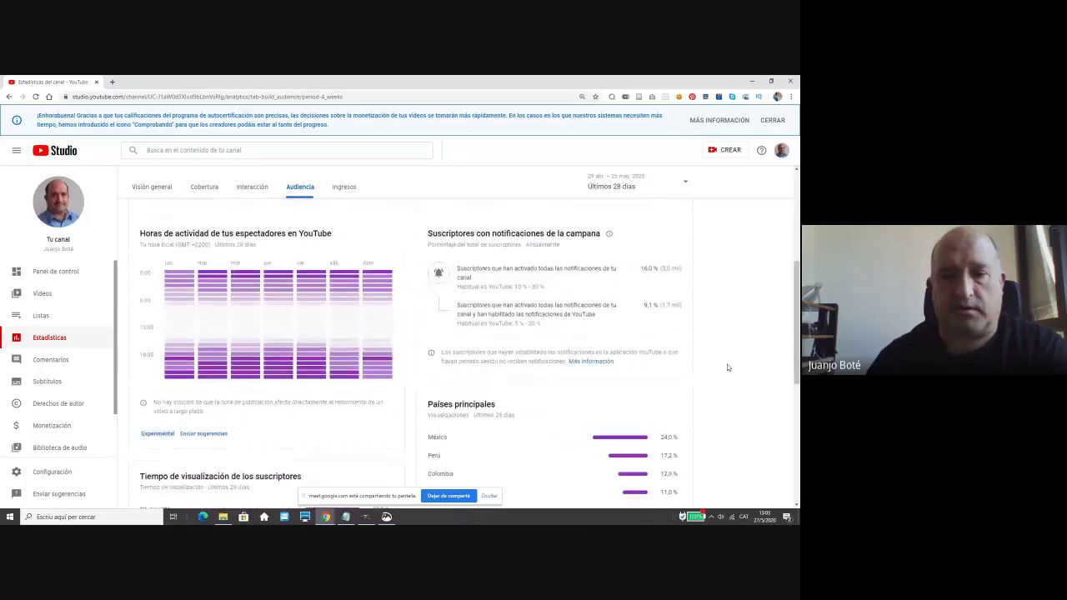
# Examine the subscriber watch time, top countries, age and gender split and main subtitle languages of the audience.
pyautogui.scroll(-1, 727, 367)
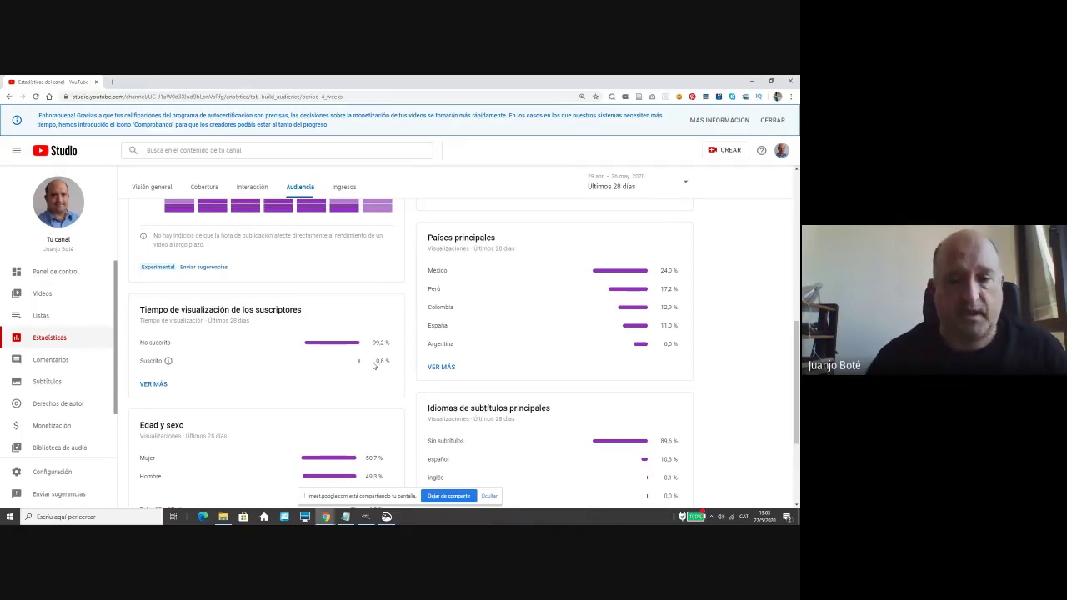
pyautogui.scroll(-1, 374, 365)
pyautogui.scroll(-3, 373, 365)
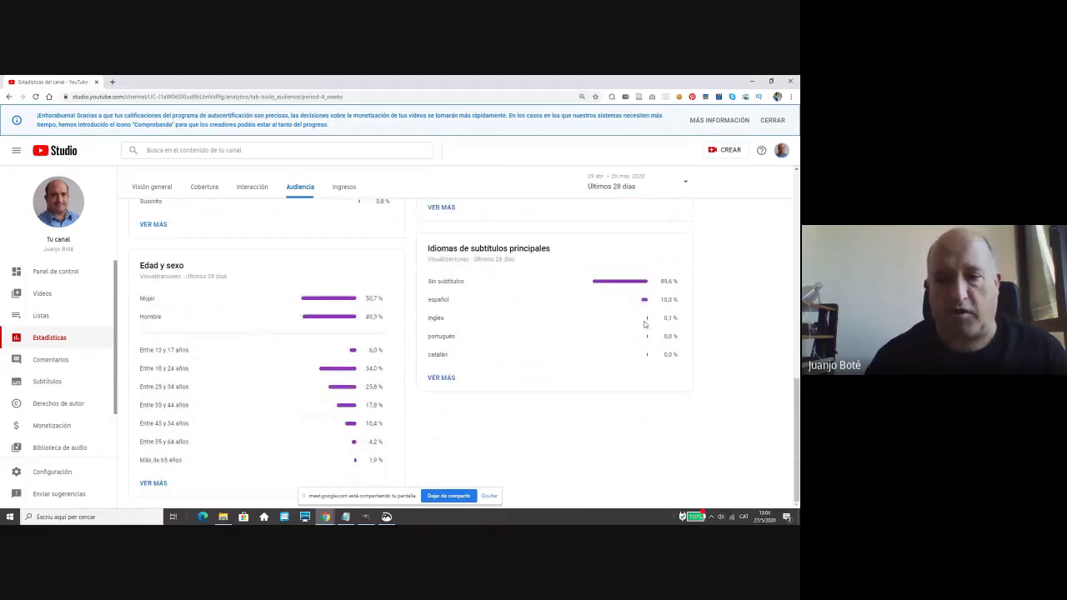
pyautogui.rightClick(646, 323)
pyautogui.click(551, 357)
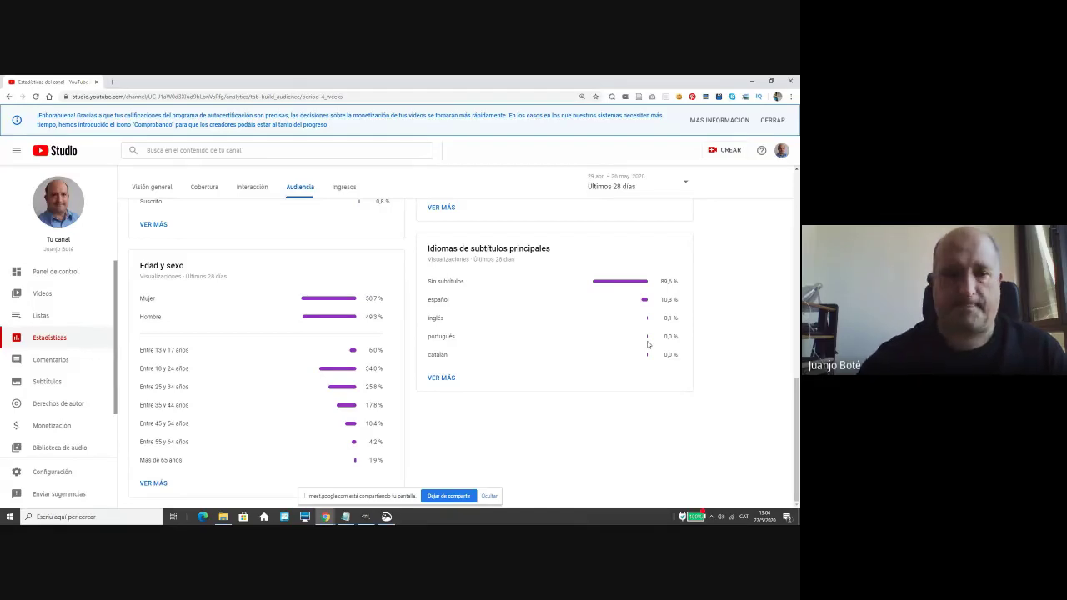
# Open the channel's "Interacción" statistics and examine the top videos, end-screen results, top playlists and top cards.
pyautogui.scroll(5, 648, 344)
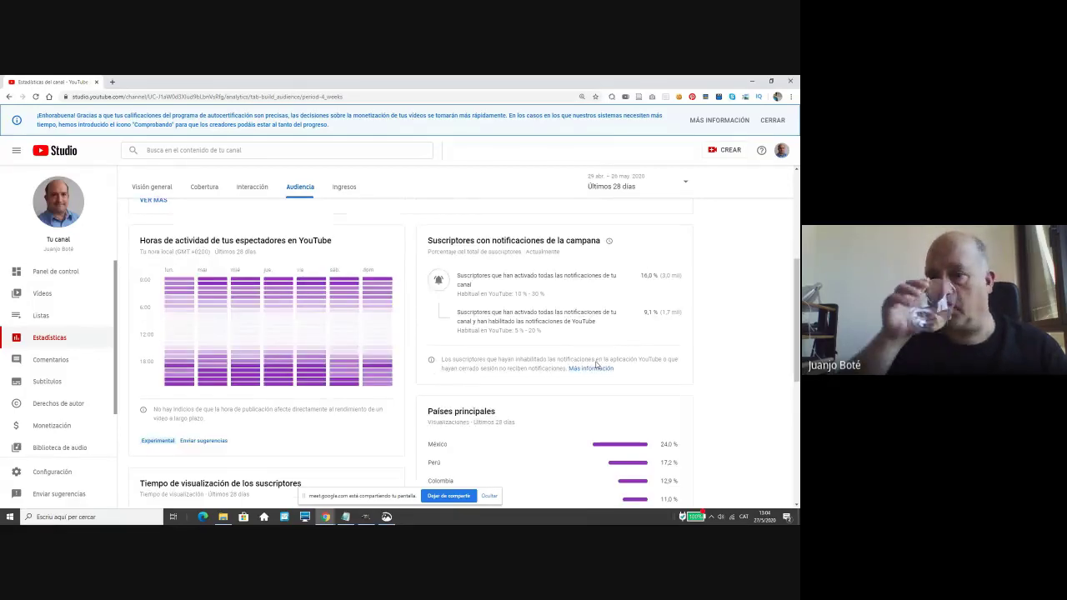
pyautogui.scroll(1, 500, 317)
pyautogui.click(255, 188)
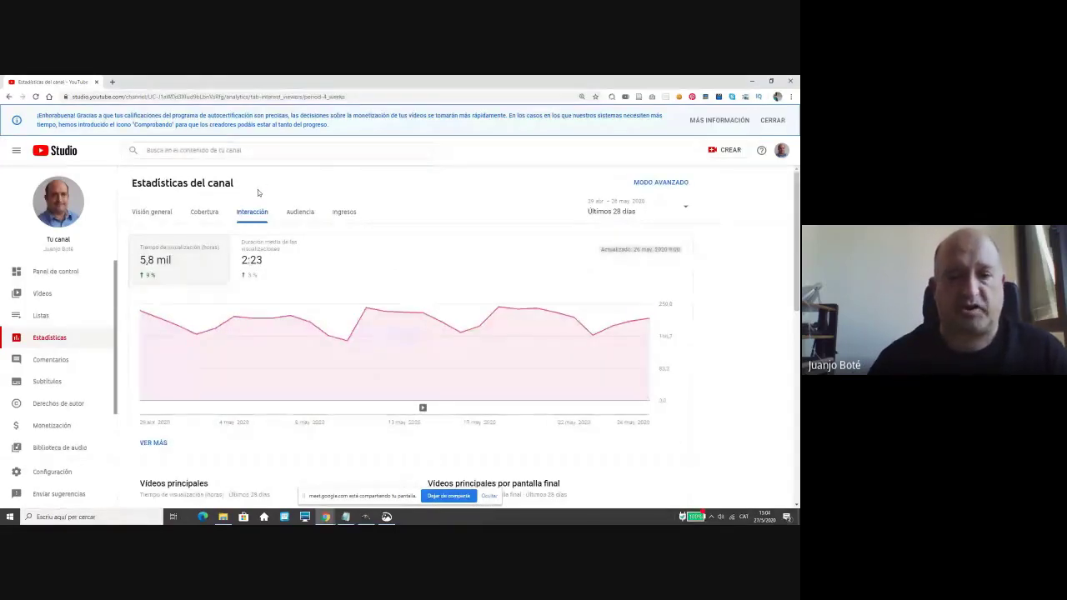
pyautogui.scroll(-1, 409, 316)
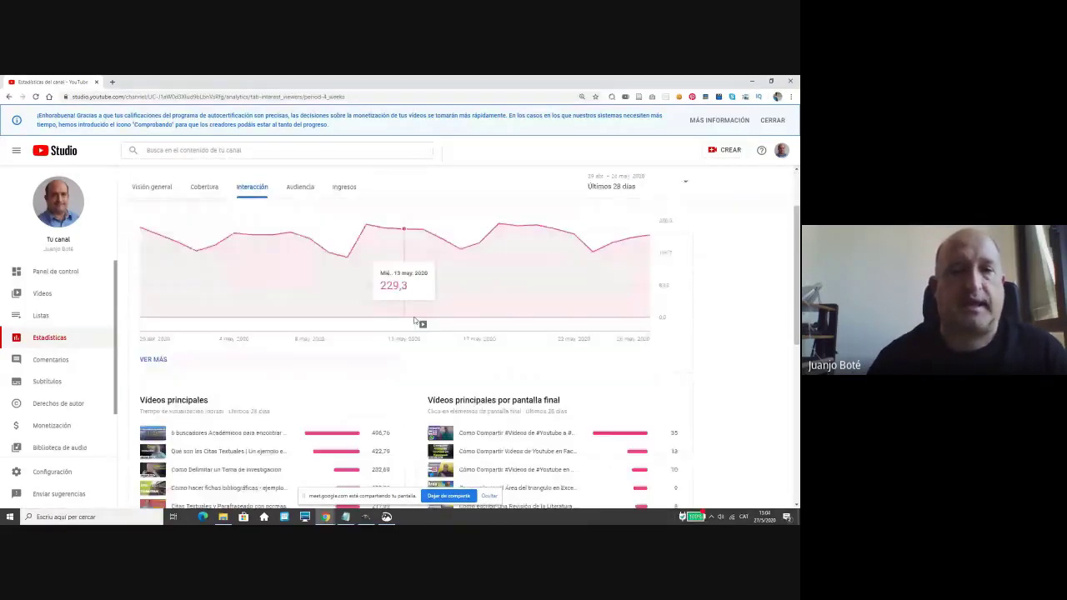
pyautogui.scroll(-1, 414, 320)
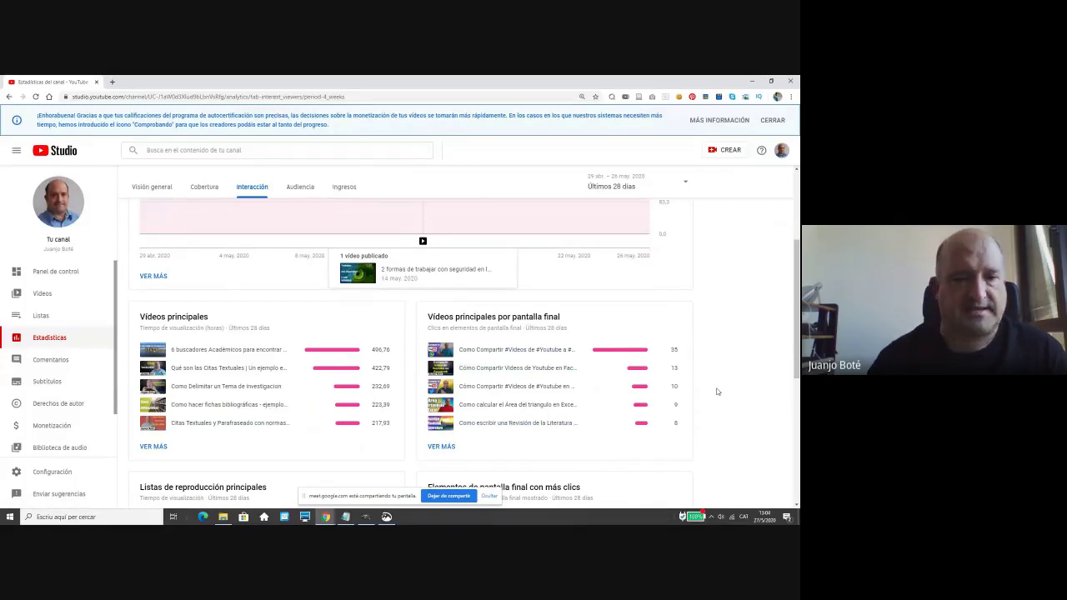
pyautogui.scroll(-5, 405, 321)
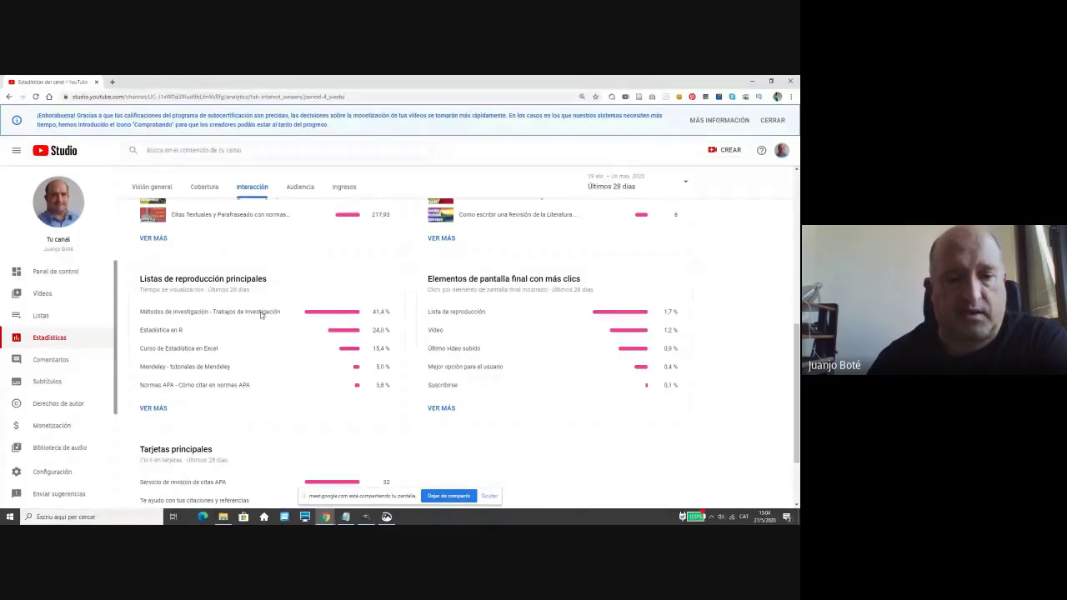
pyautogui.scroll(-2, 276, 309)
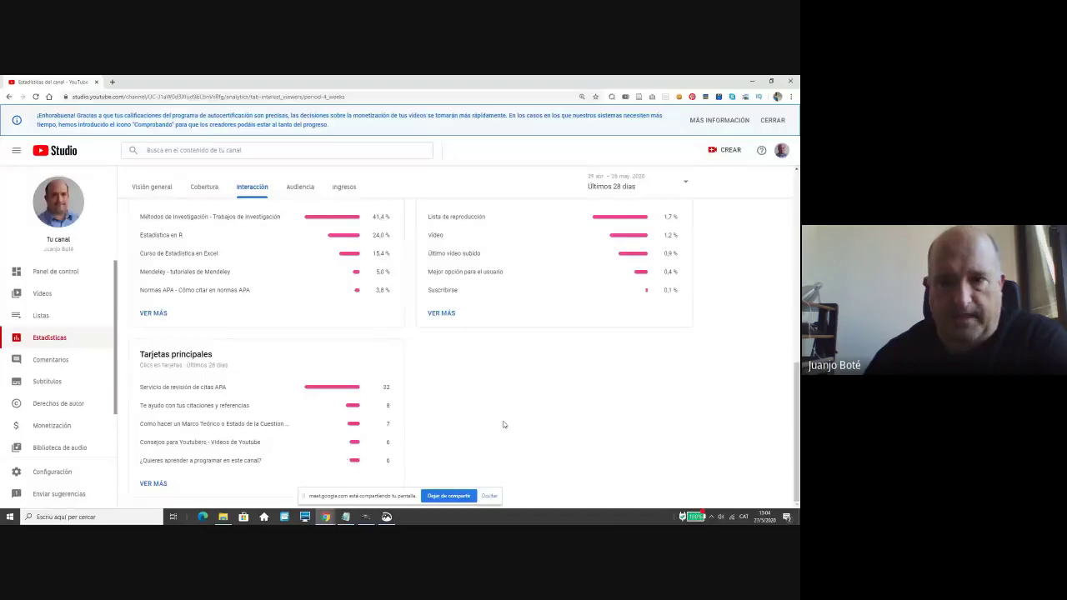
# Open the advanced statistics mode and display the detailed report for the video "6 buscadores Académicos para encontrar Artículos Científicos".
pyautogui.scroll(10, 503, 425)
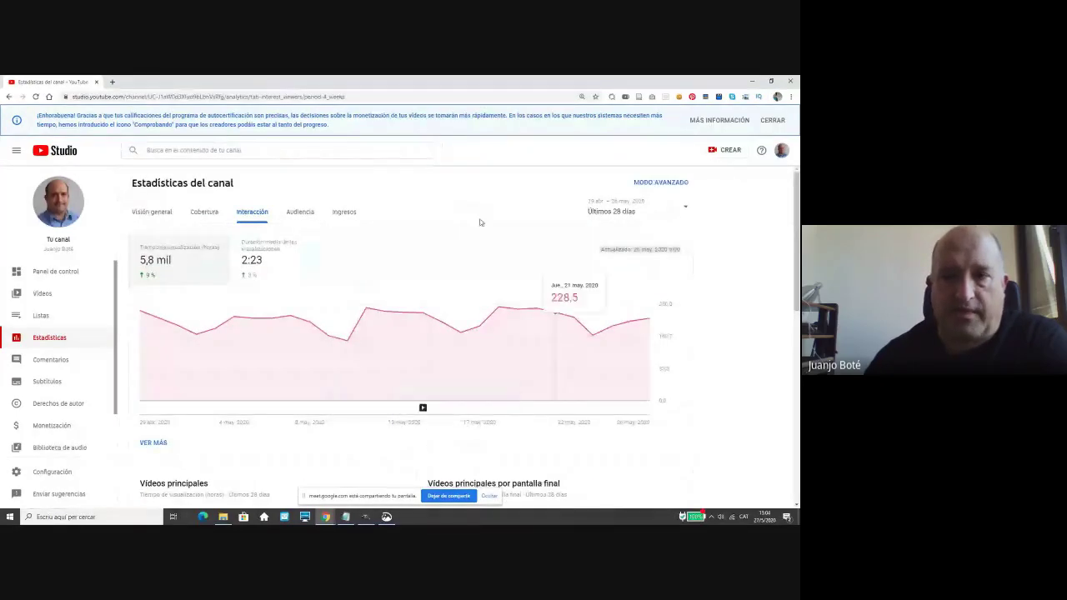
pyautogui.click(656, 182)
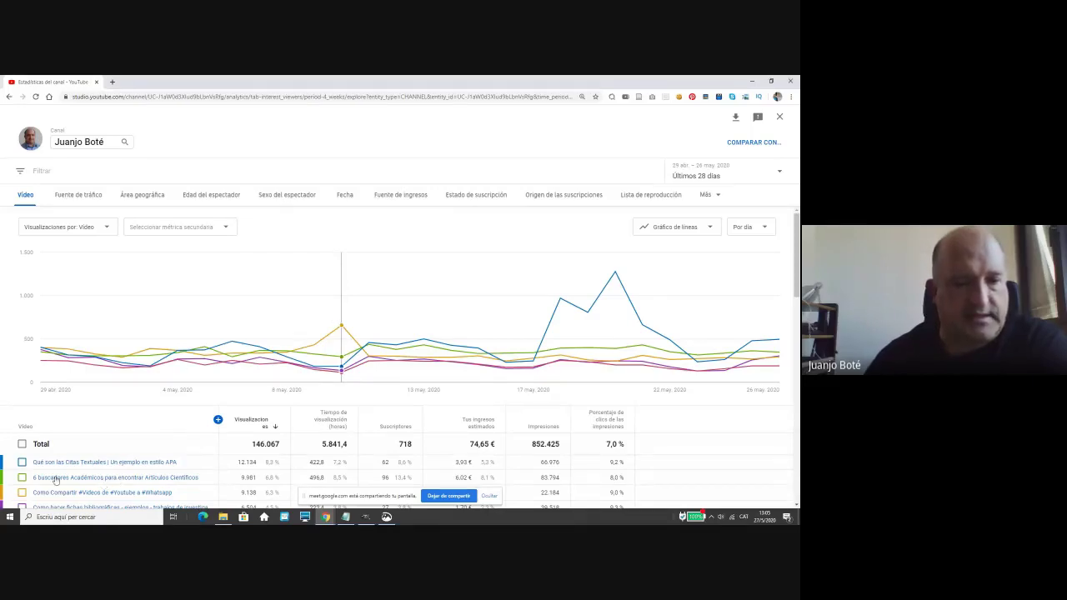
pyautogui.click(22, 478)
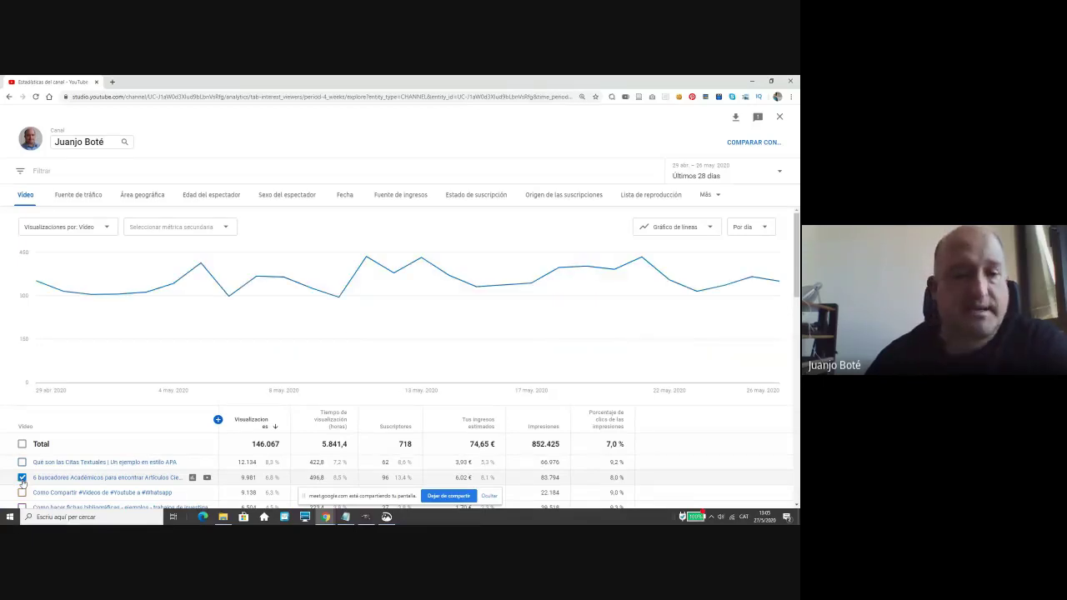
pyautogui.moveTo(81, 479)
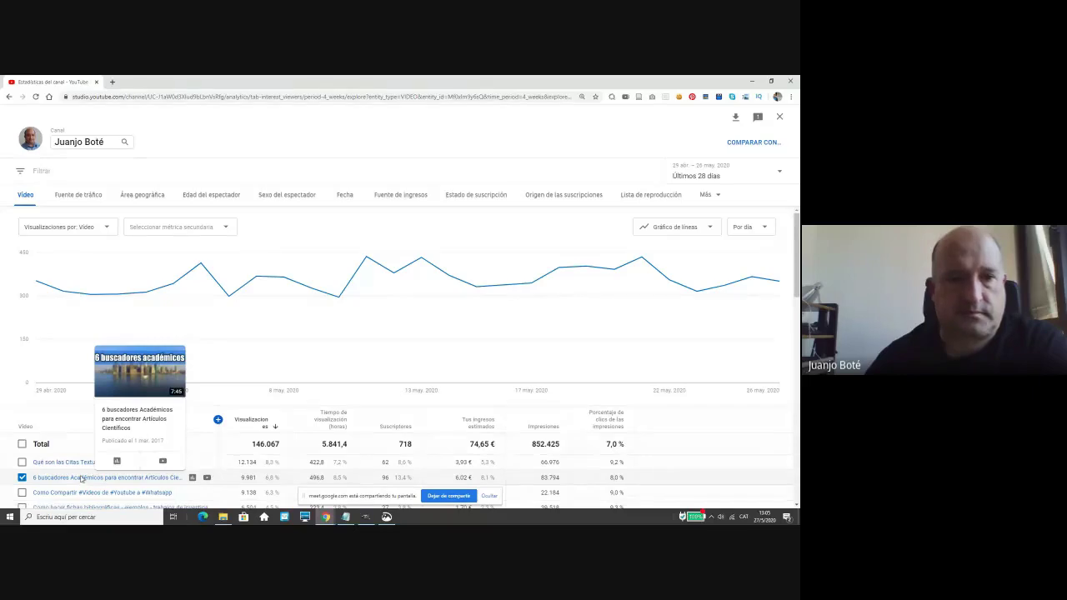
pyautogui.click(82, 479)
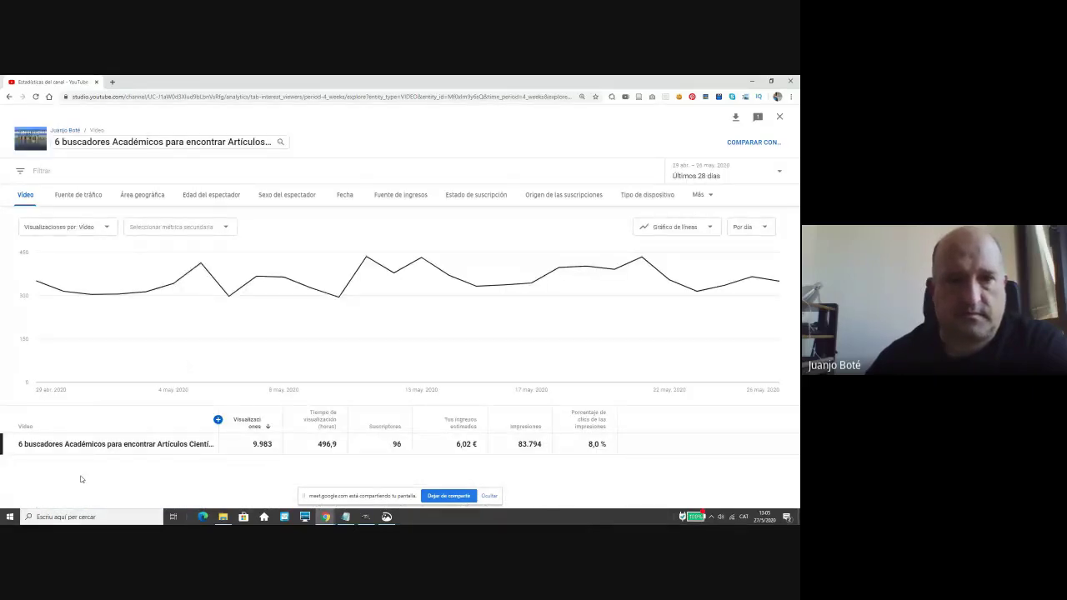
# Examine the video's statistics broken down by traffic source.
pyautogui.click(86, 196)
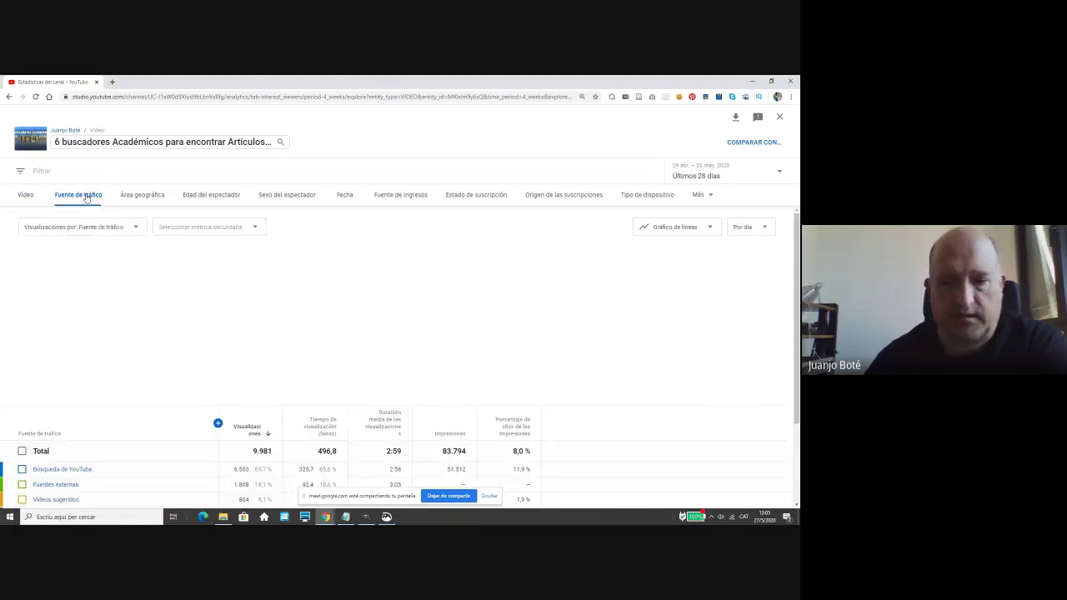
pyautogui.scroll(-3, 582, 460)
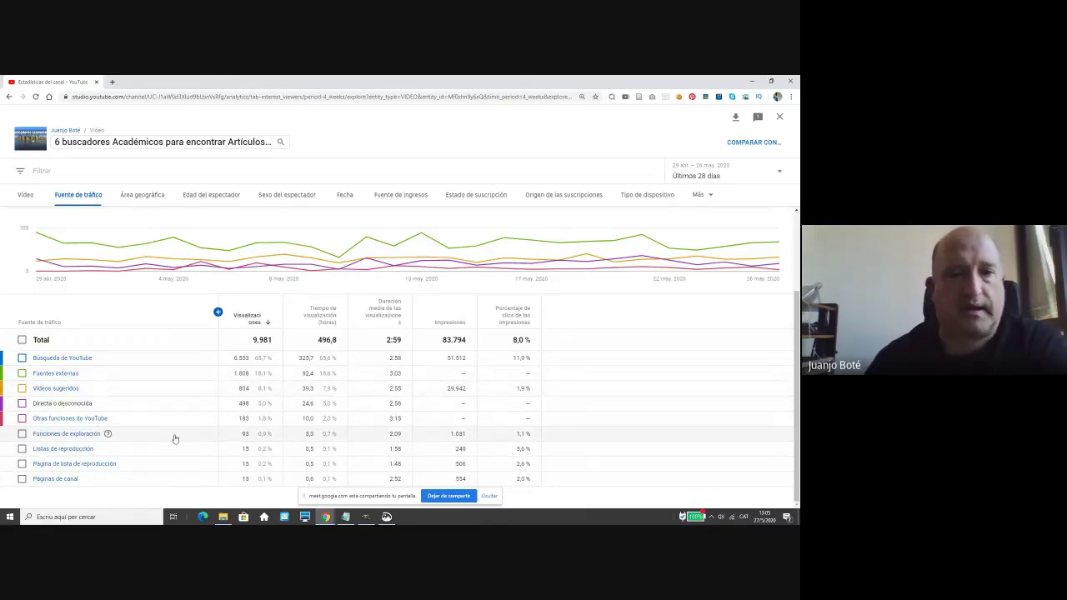
pyautogui.scroll(1, 175, 439)
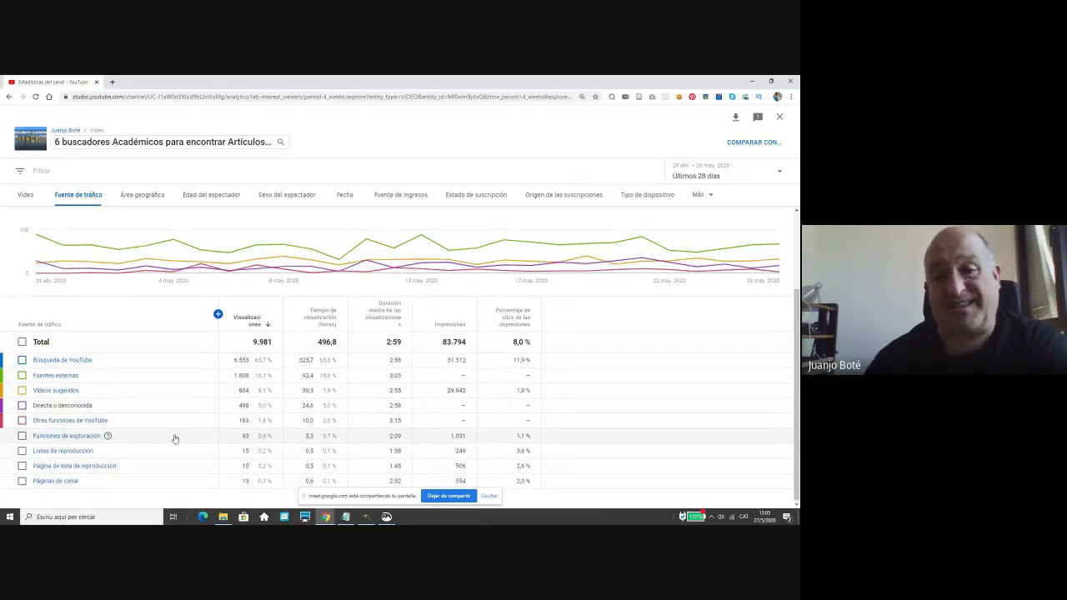
pyautogui.scroll(2, 175, 439)
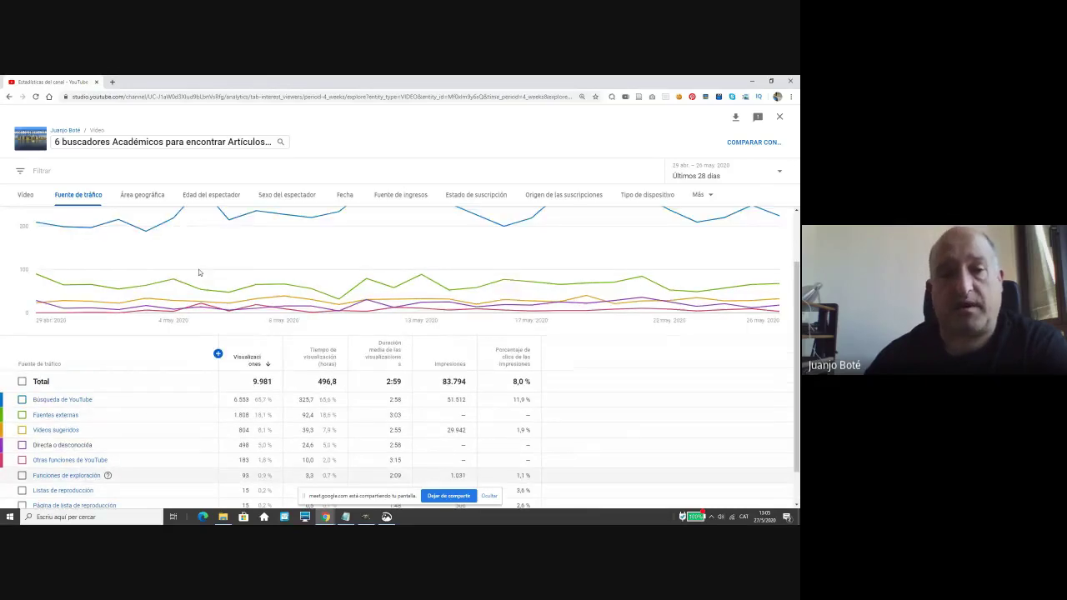
# Examine the video's statistics by viewer age, comparing the 18–24 and 25–34 groups in the chart and table.
pyautogui.click(212, 197)
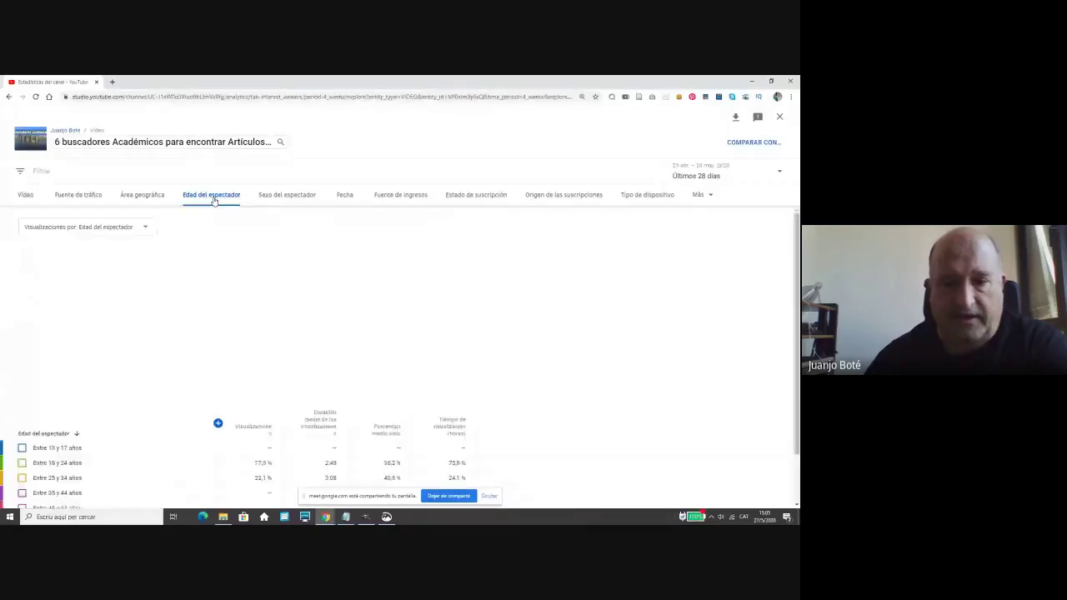
pyautogui.moveTo(519, 400)
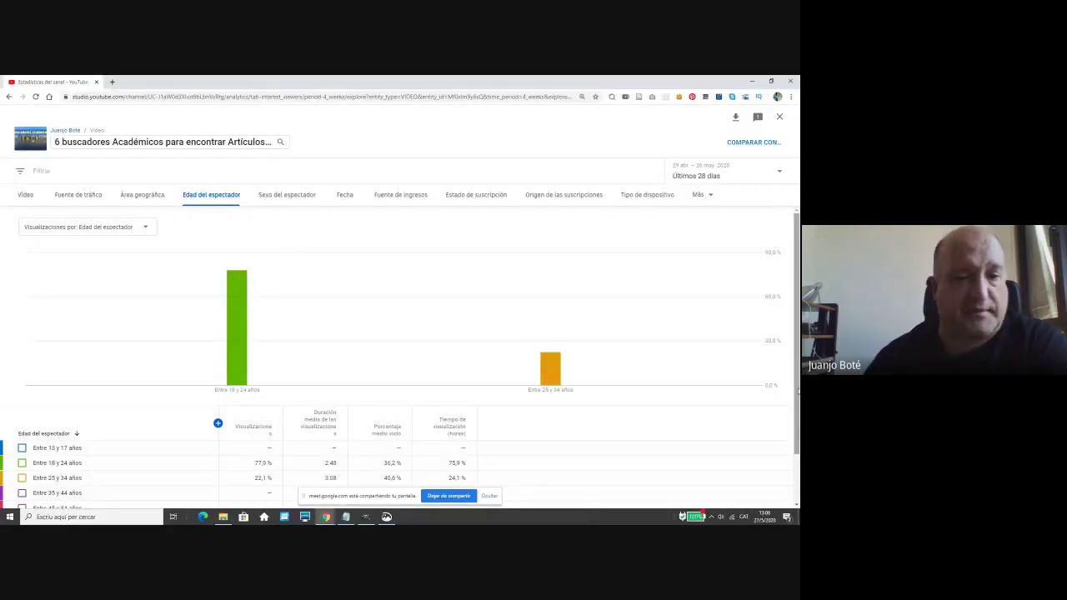
pyautogui.scroll(-1, 797, 392)
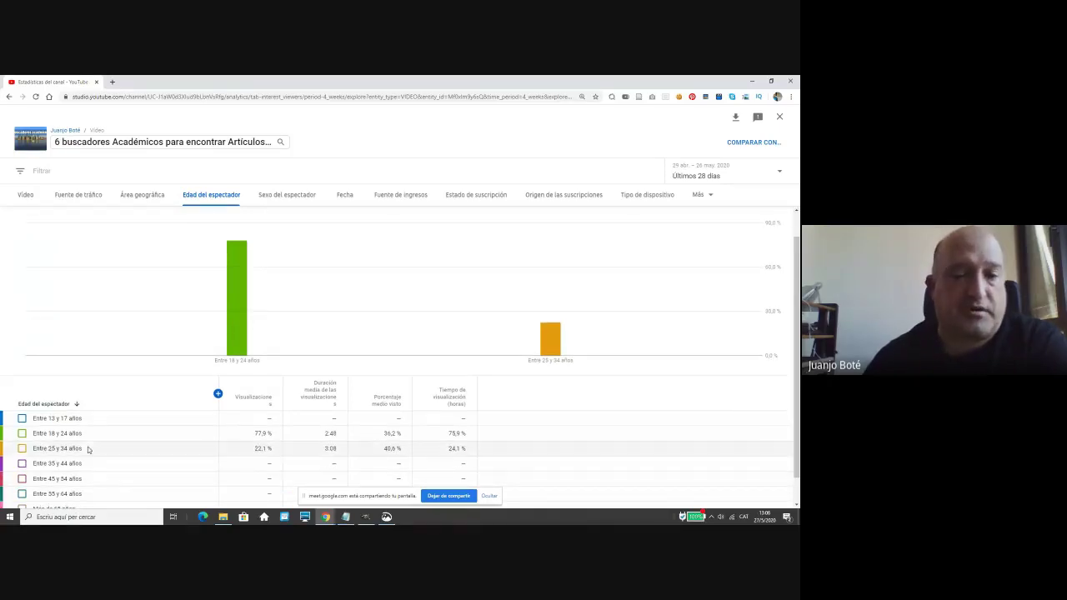
pyautogui.moveTo(248, 338)
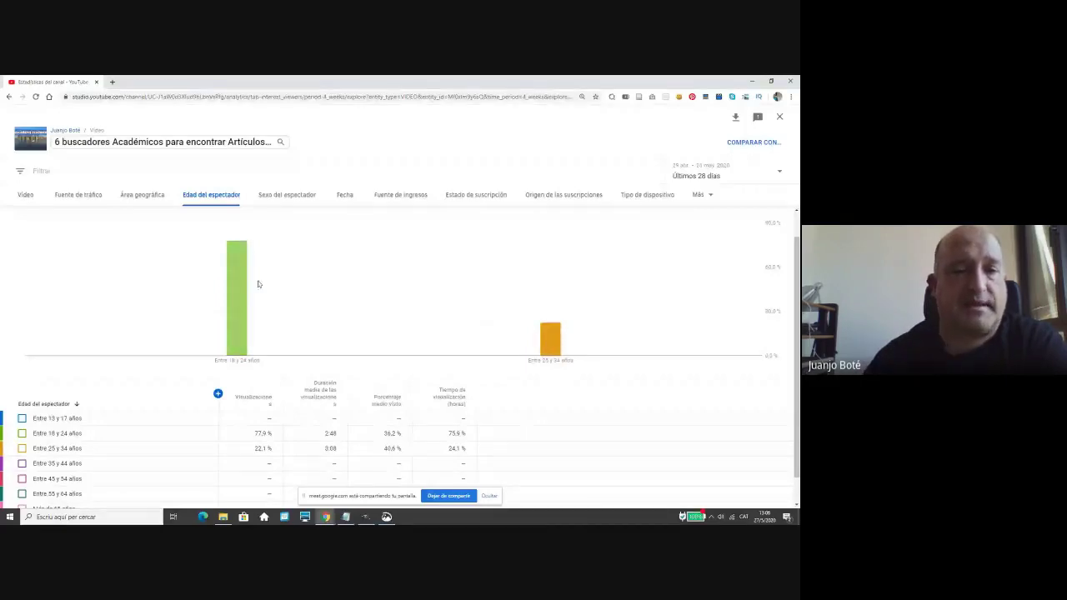
pyautogui.moveTo(243, 288)
pyautogui.moveTo(542, 344)
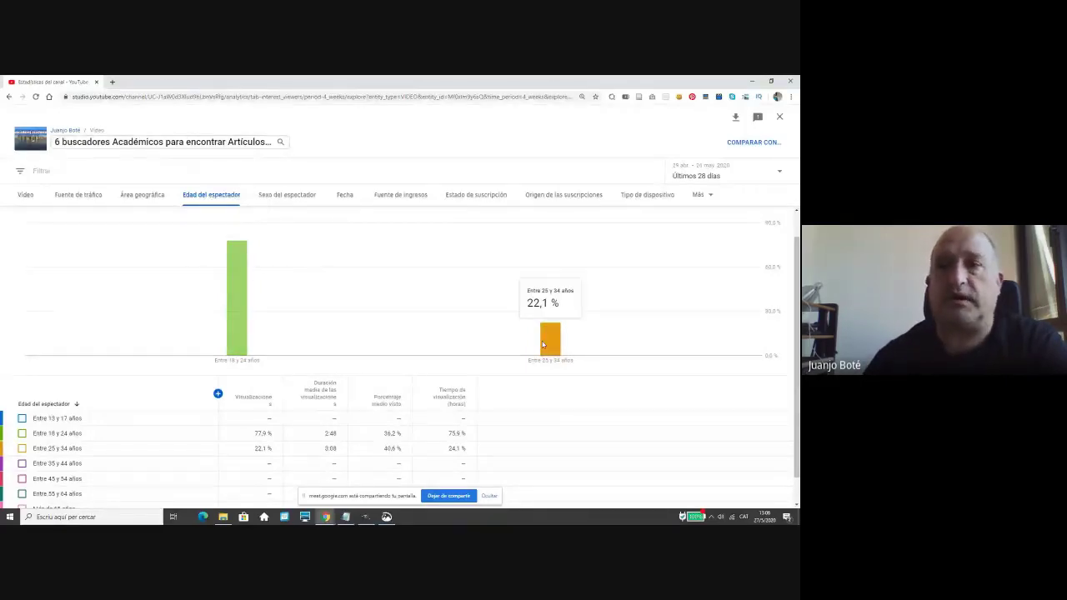
pyautogui.scroll(-1, 620, 328)
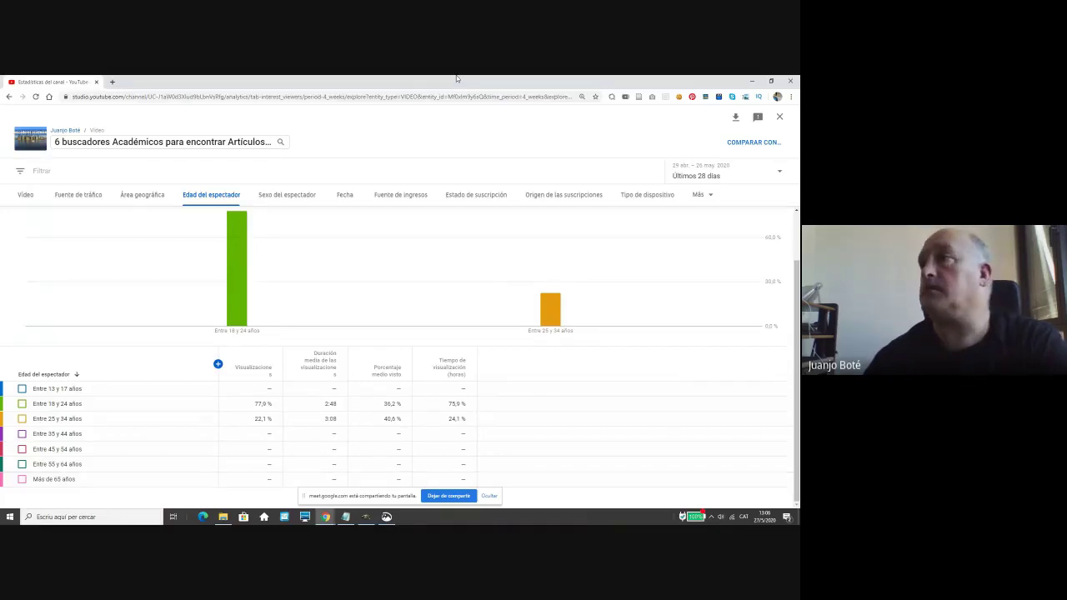
# Close the statistics browser window and bring a new YouTube Studio window onto the desktop.
pyautogui.click(792, 82)
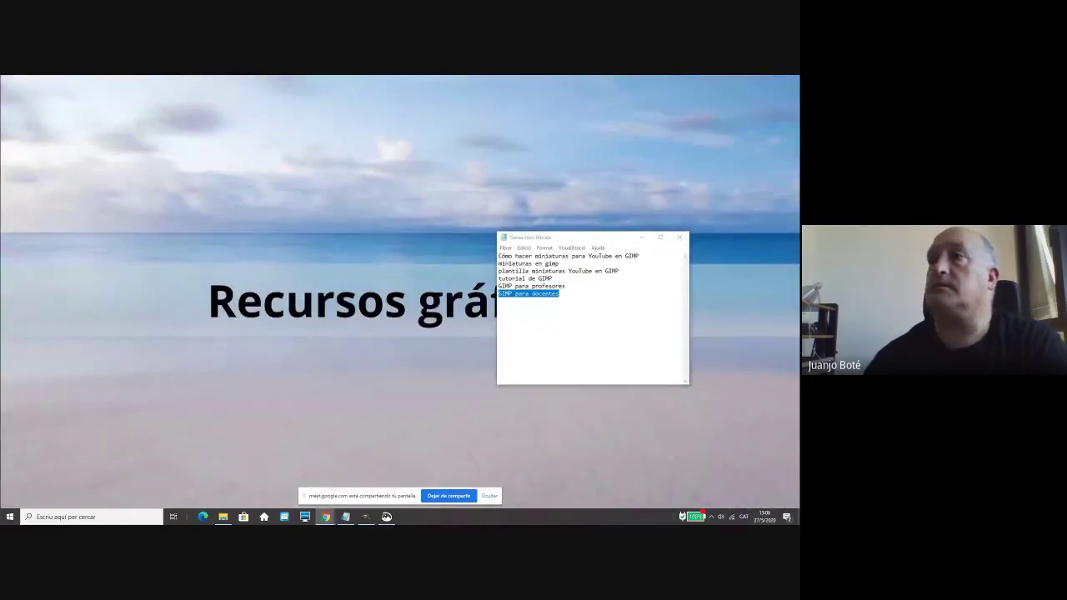
pyautogui.moveTo(384, 127); pyautogui.dragTo(205, 93)
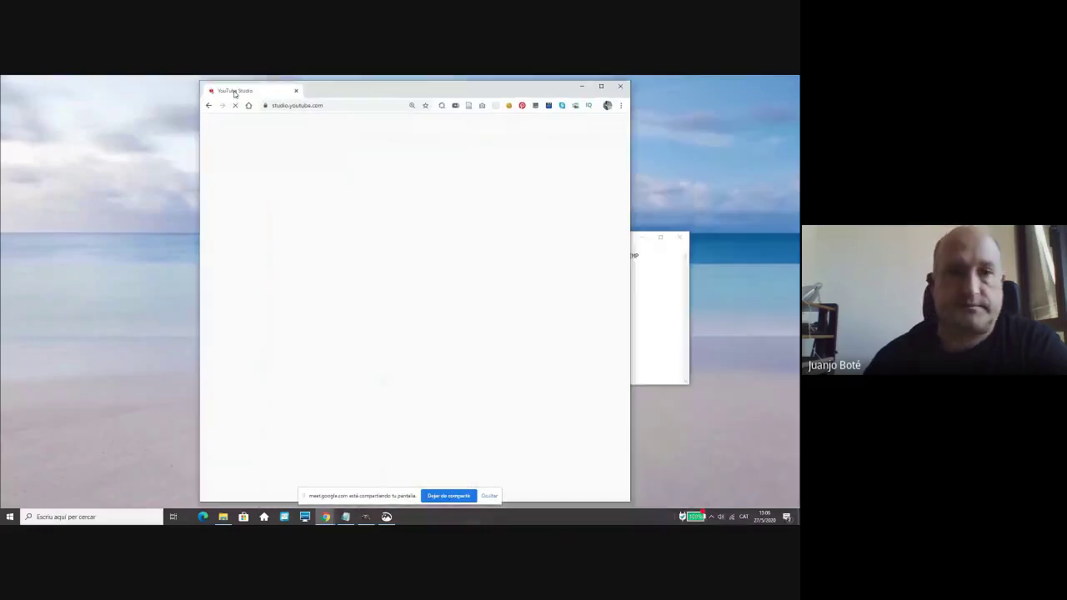
# Maximise the YouTube Studio window and display the channel statistics overview down to the main videos of the period.
pyautogui.doubleClick(205, 92)
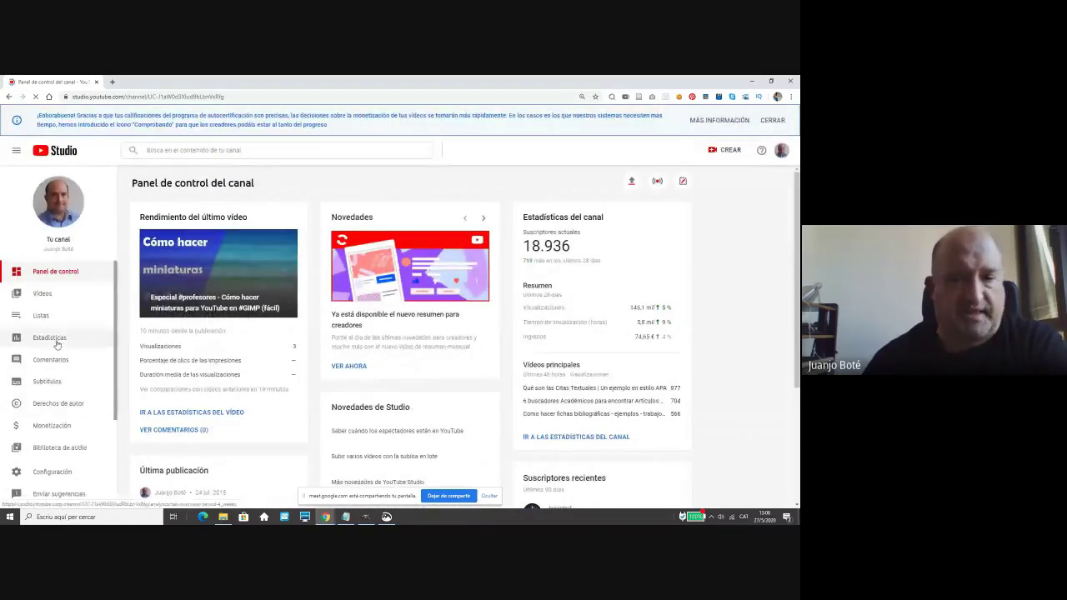
pyautogui.click(50, 338)
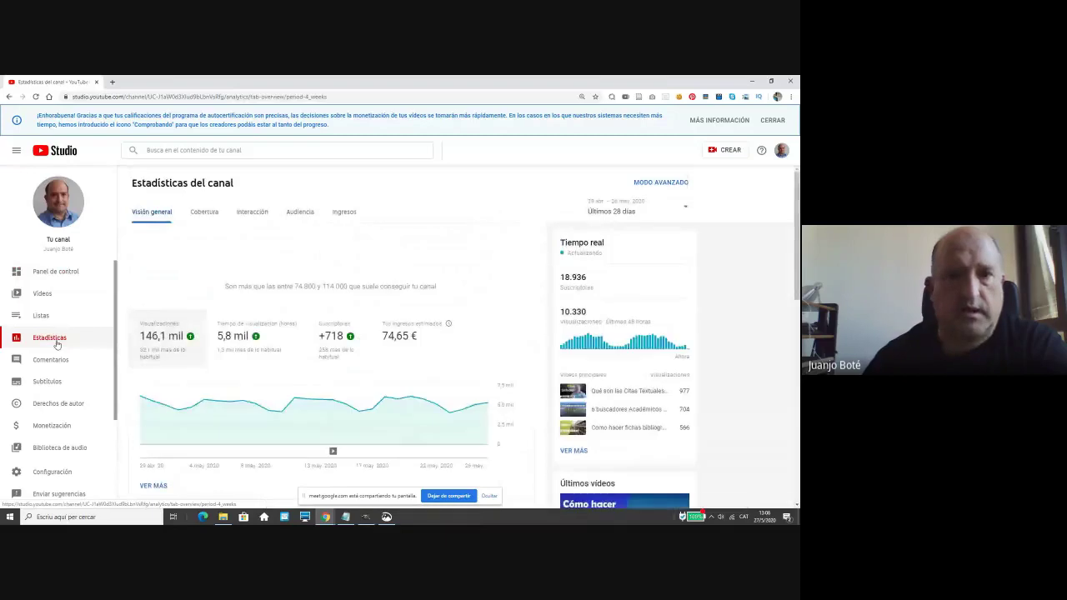
pyautogui.scroll(-5, 339, 300)
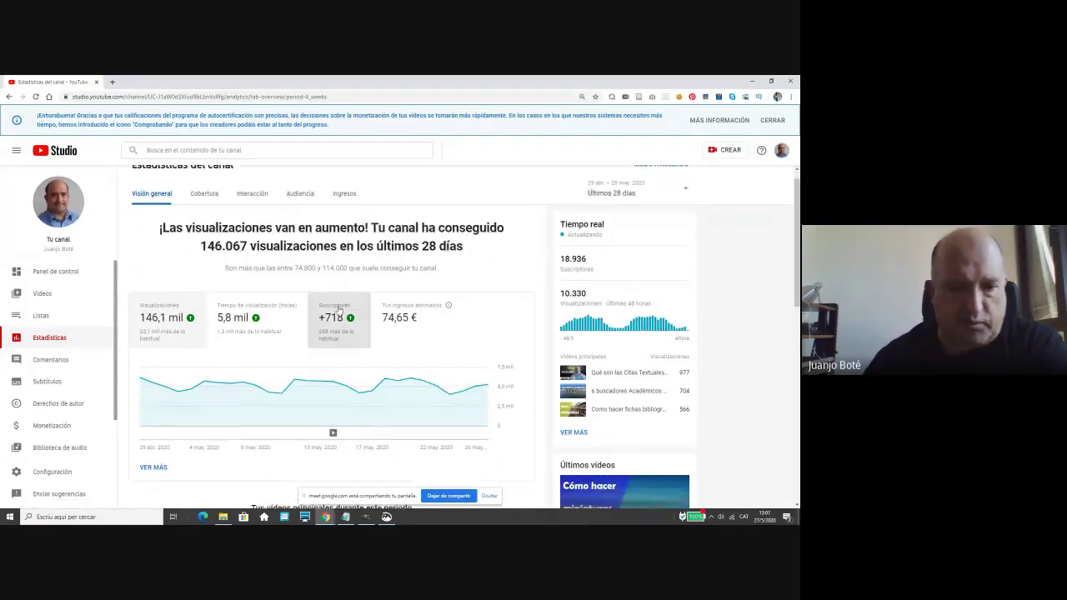
pyautogui.scroll(-1, 338, 310)
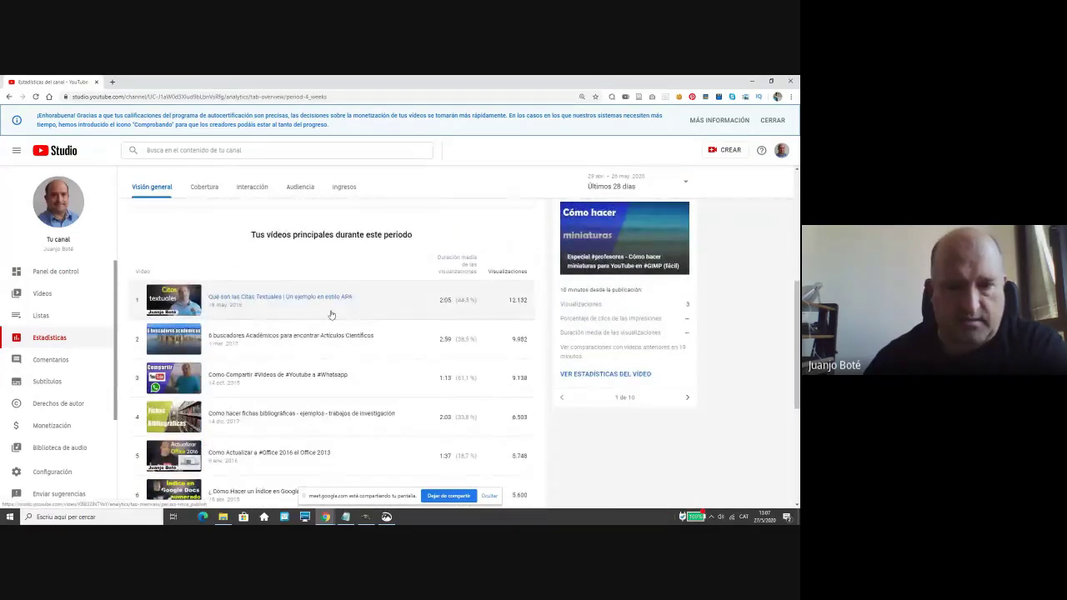
# Open the statistics of the video "6 buscadores Académicos para encontrar Artículos Científicos" and inspect its audience retention curve.
pyautogui.click(304, 337)
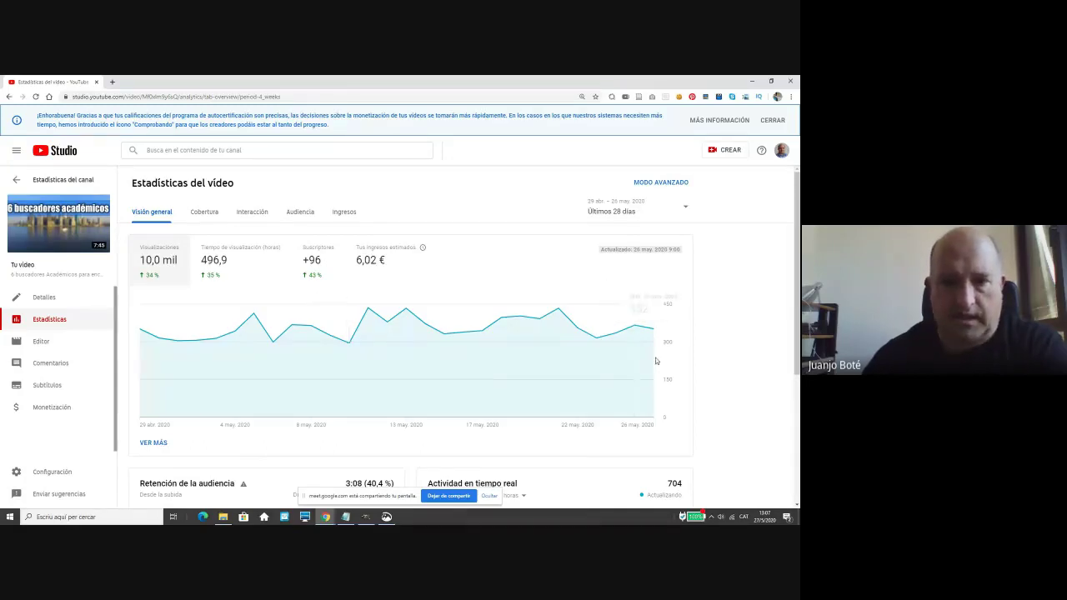
pyautogui.scroll(-5, 735, 355)
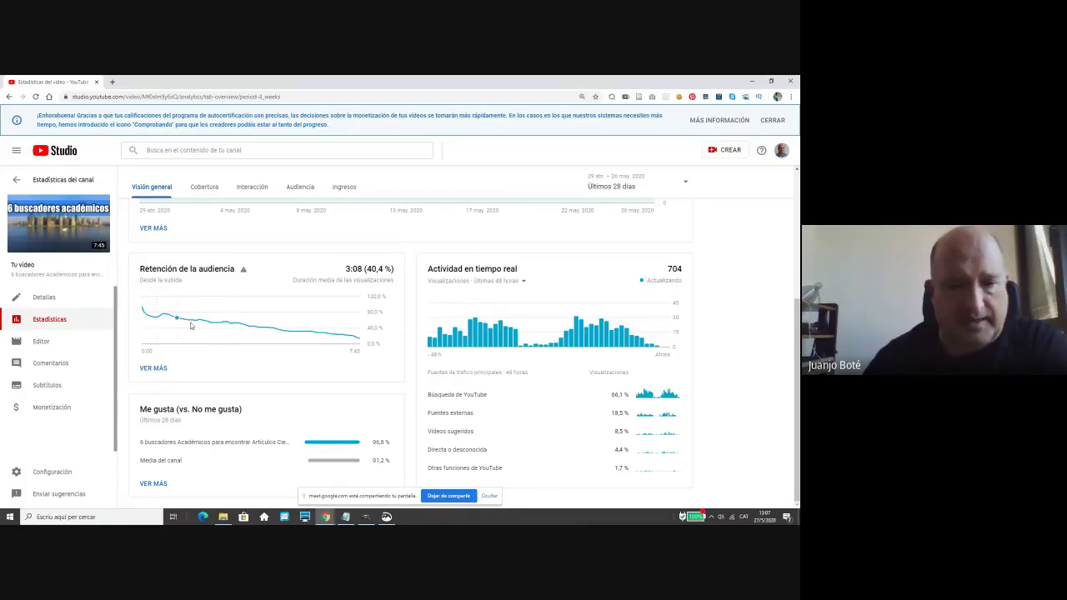
pyautogui.moveTo(260, 330)
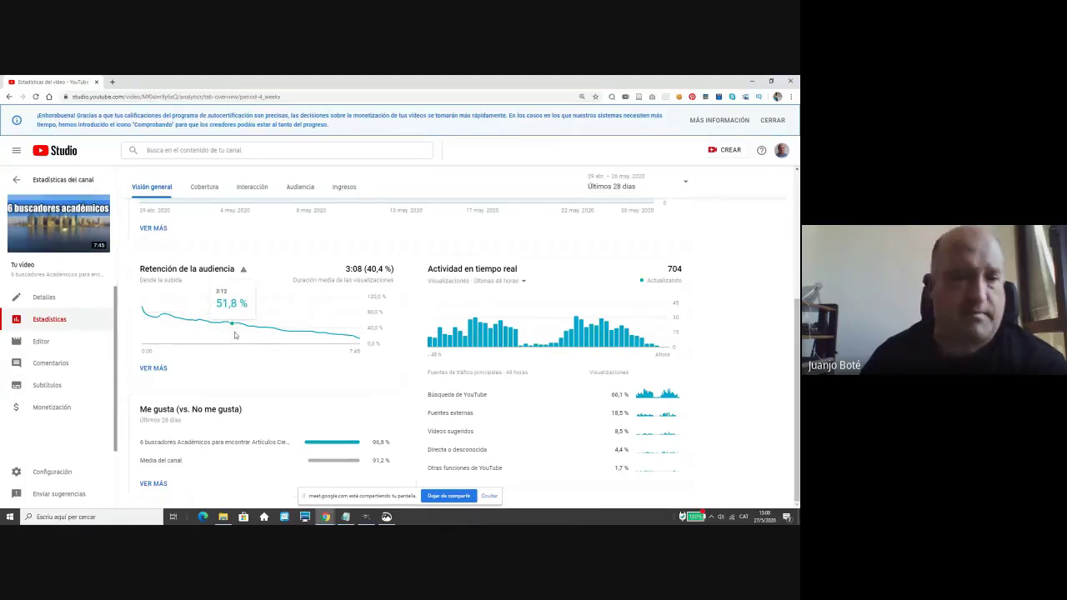
# Return to the channel level and look through the published channel comments that have not been answered.
pyautogui.click(16, 180)
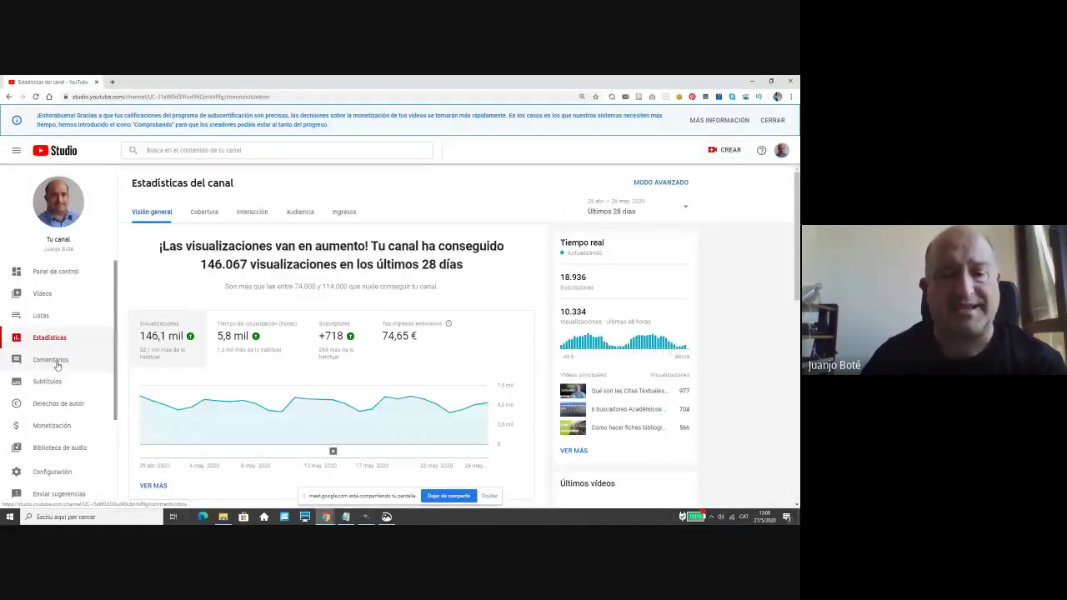
pyautogui.click(58, 365)
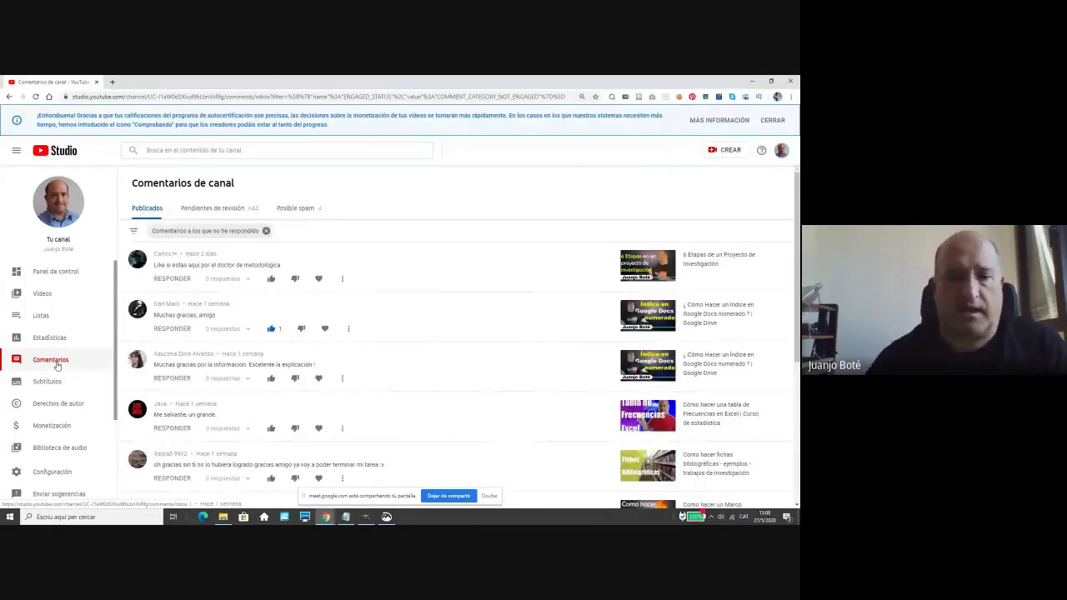
pyautogui.scroll(-1, 269, 317)
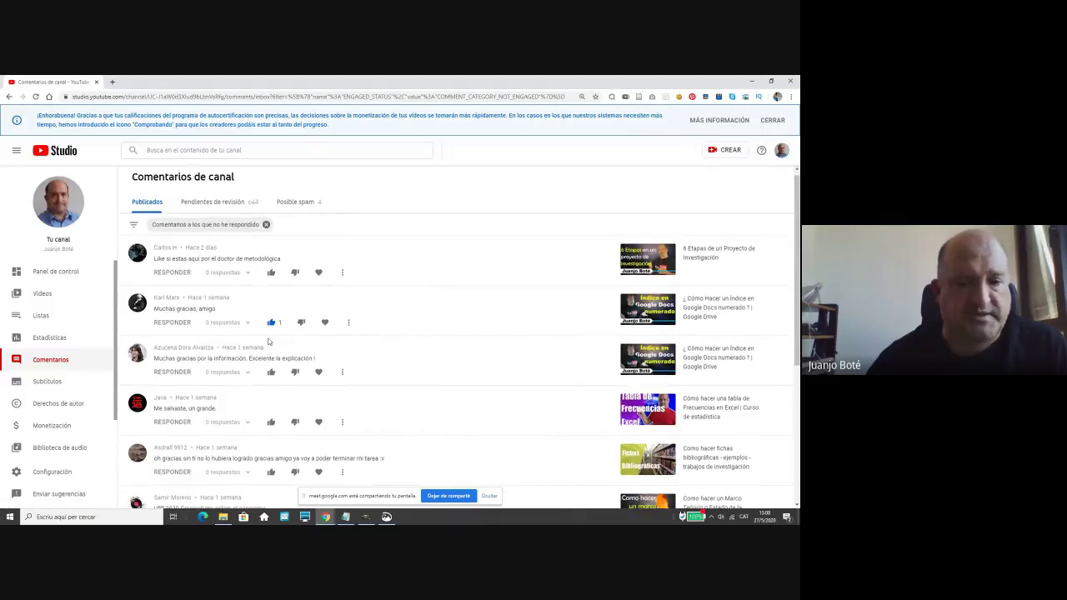
pyautogui.scroll(-3, 269, 341)
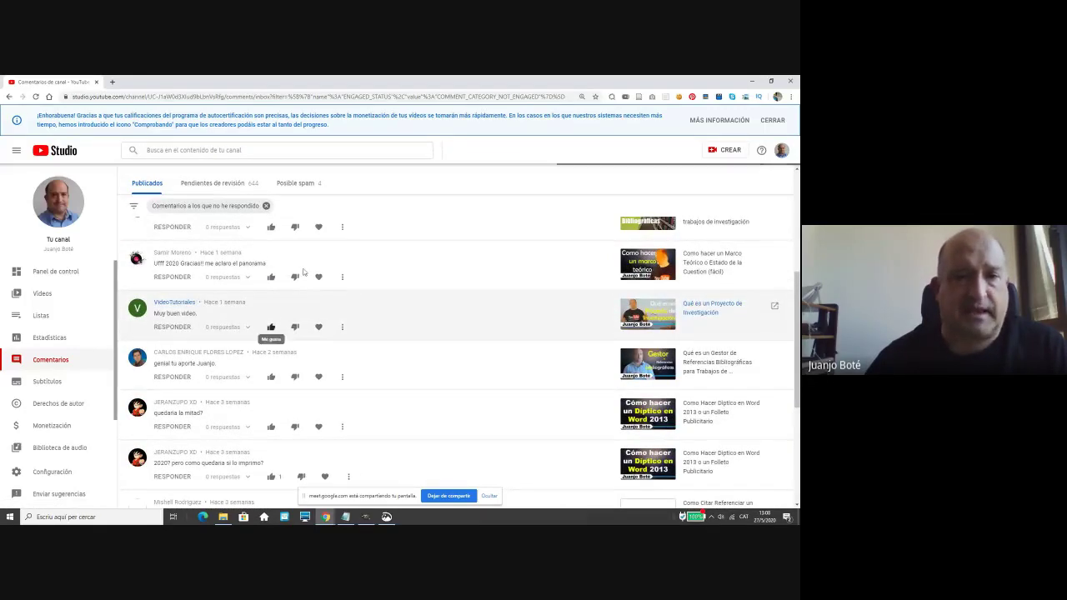
pyautogui.scroll(3, 303, 250)
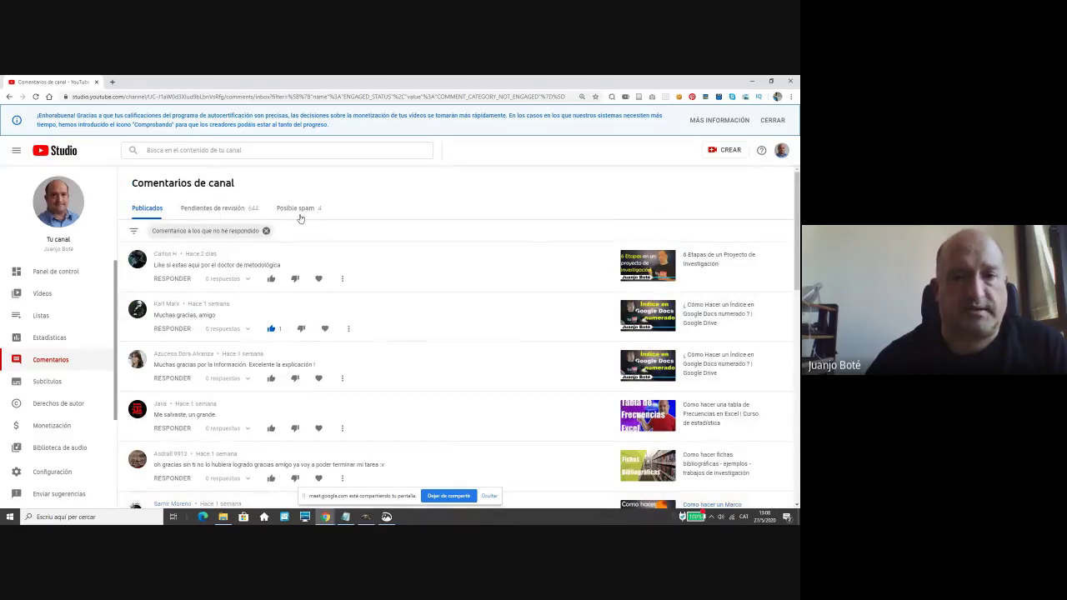
# Look through the channel comments flagged as possible spam and those pending review.
pyautogui.click(298, 209)
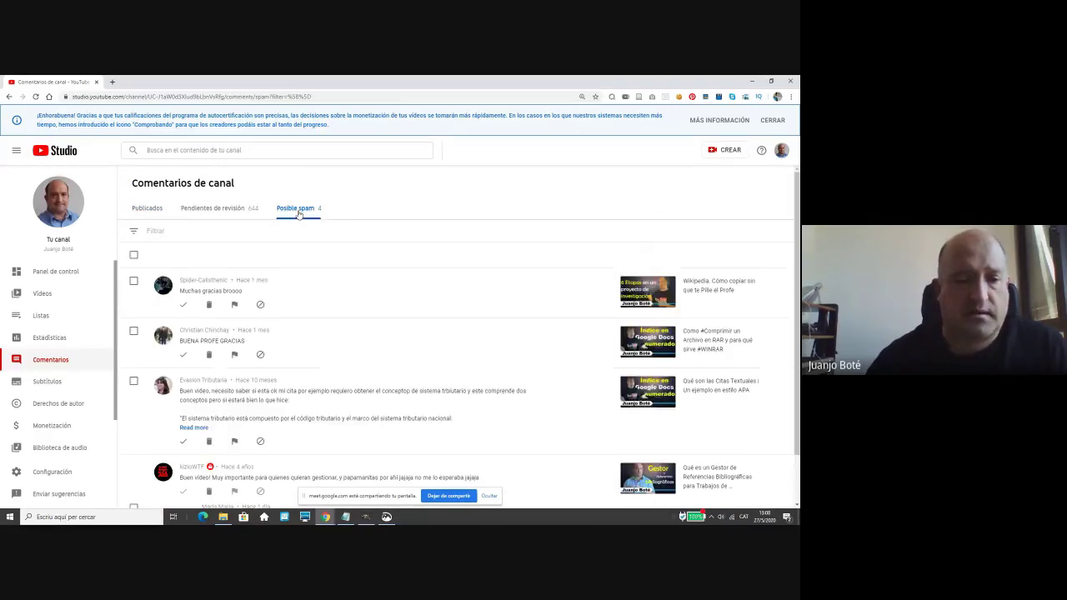
pyautogui.scroll(-1, 331, 354)
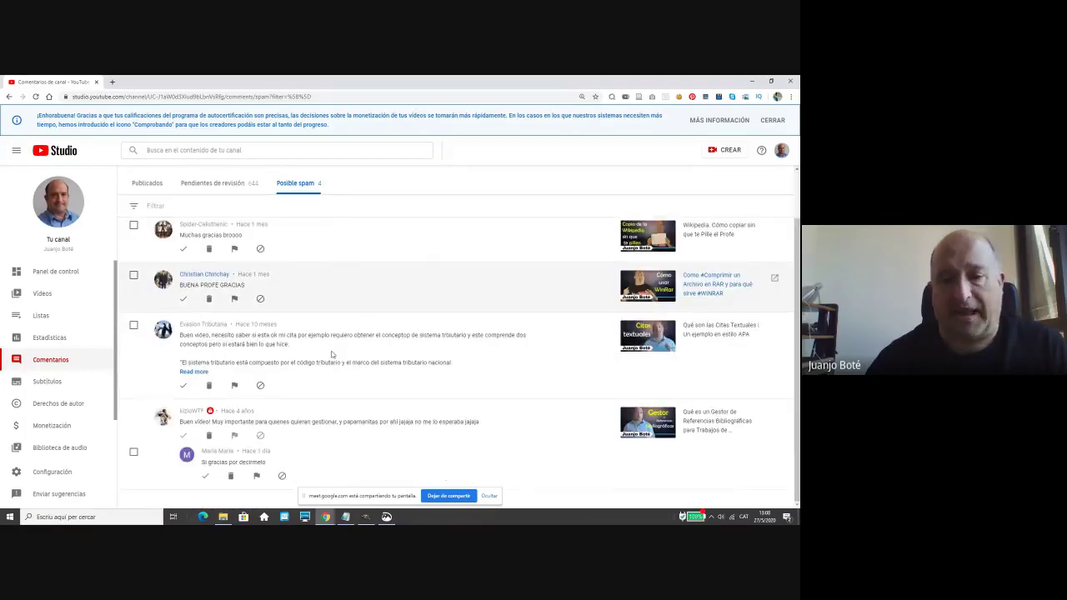
pyautogui.click(213, 183)
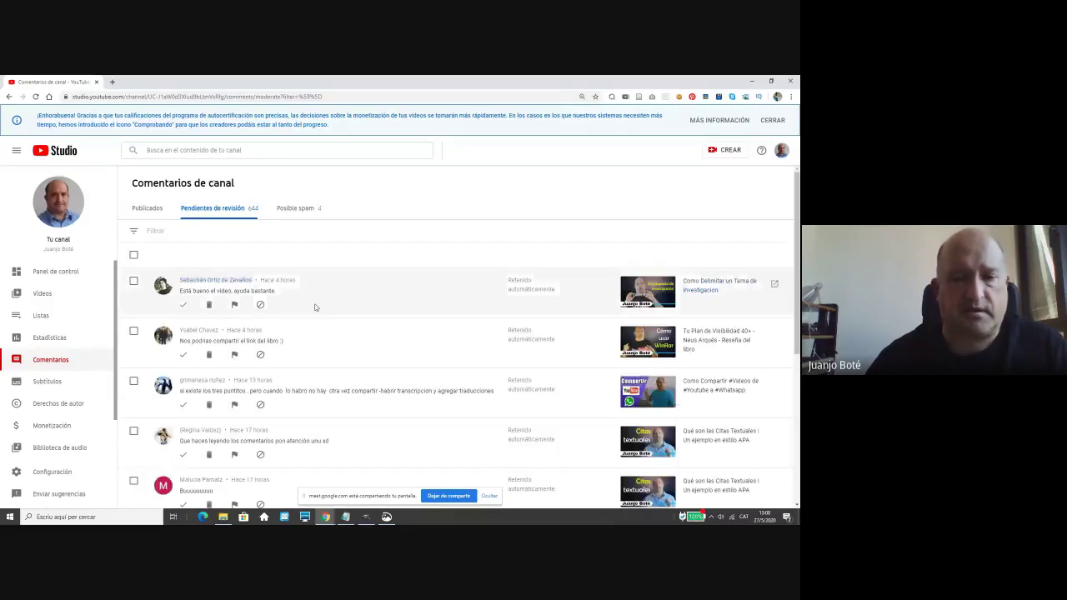
pyautogui.scroll(-5, 315, 306)
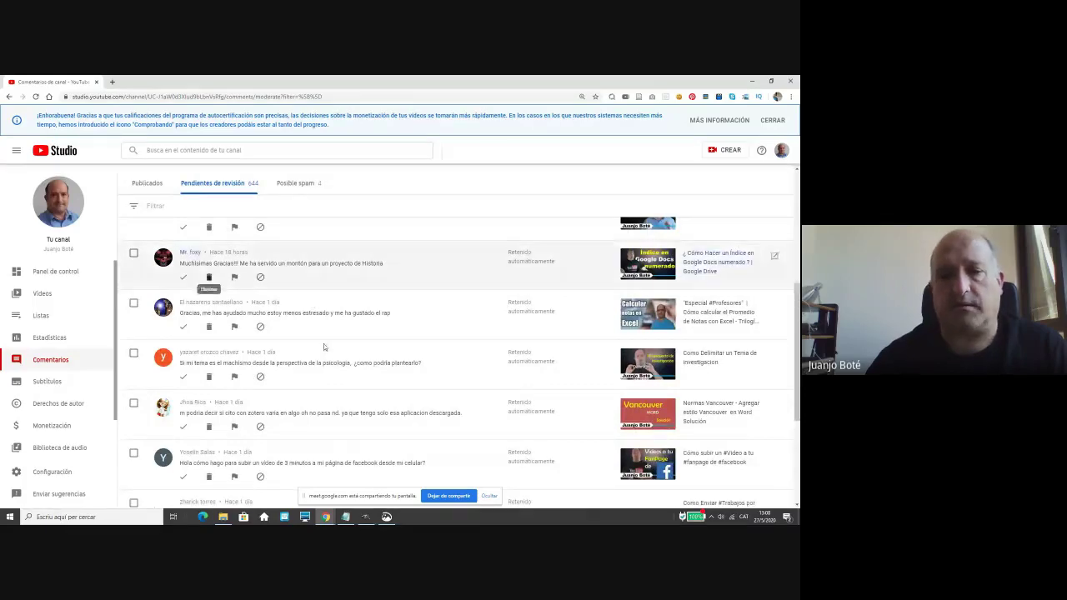
pyautogui.scroll(-3, 324, 343)
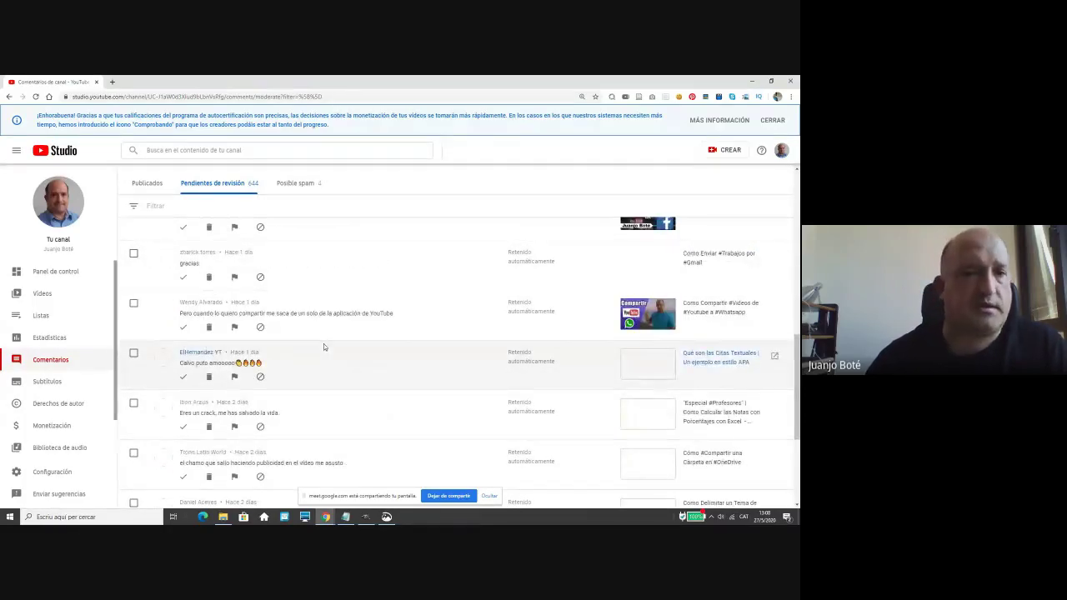
pyautogui.scroll(3, 324, 343)
pyautogui.scroll(5, 143, 182)
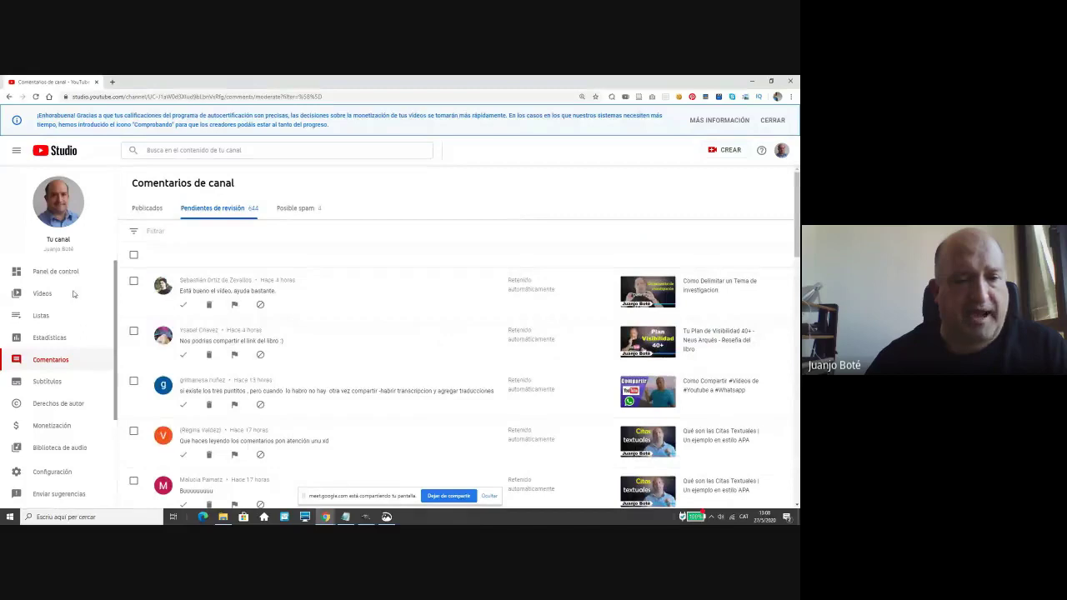
# Open the YouTube audio library and browse its list of free music tracks.
pyautogui.click(55, 450)
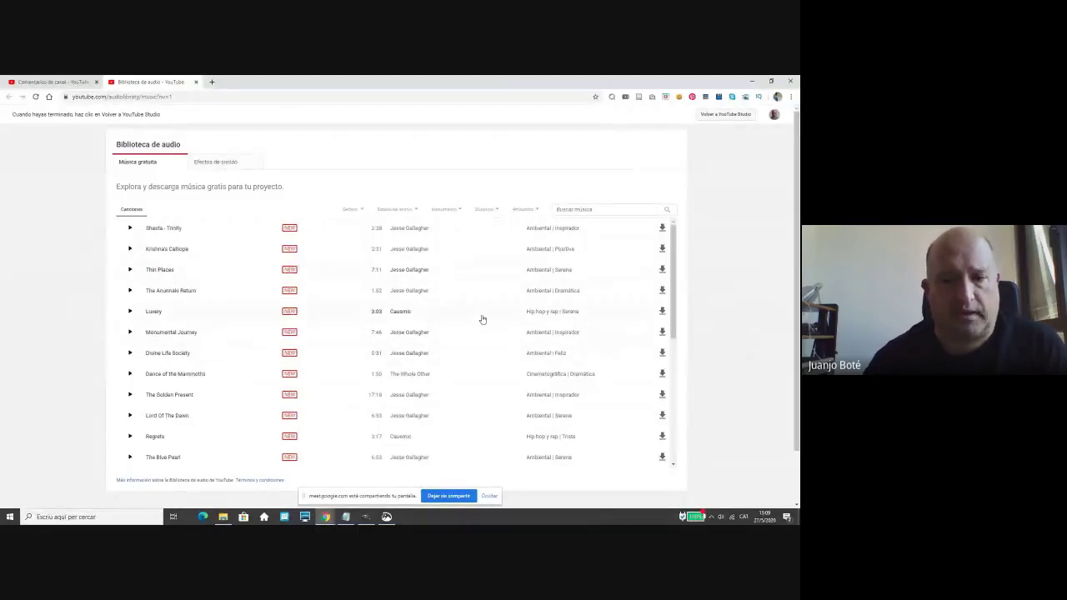
pyautogui.scroll(-3, 481, 319)
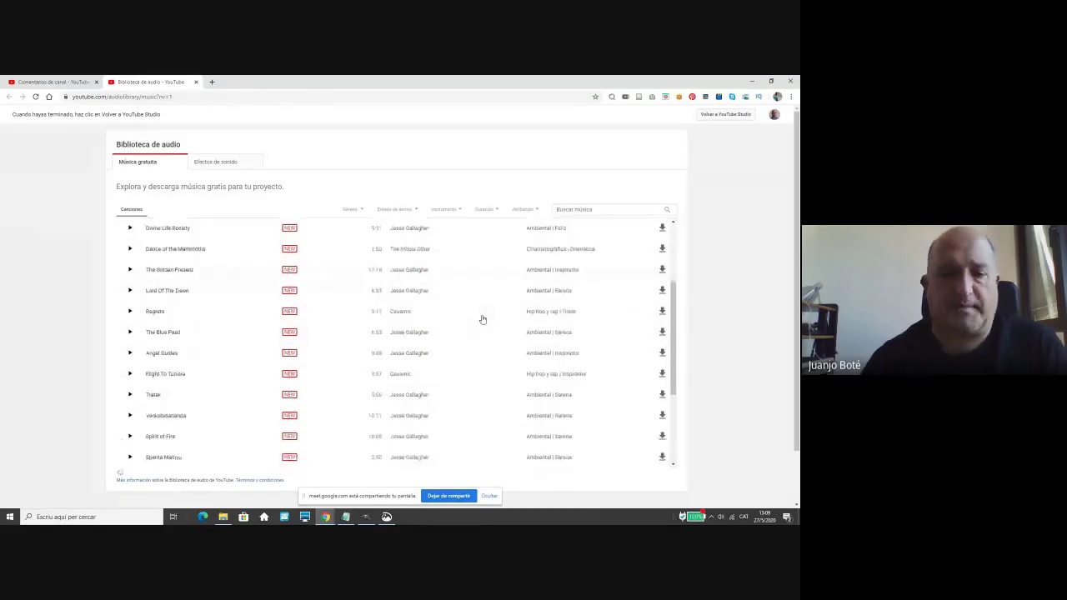
pyautogui.scroll(-6, 481, 319)
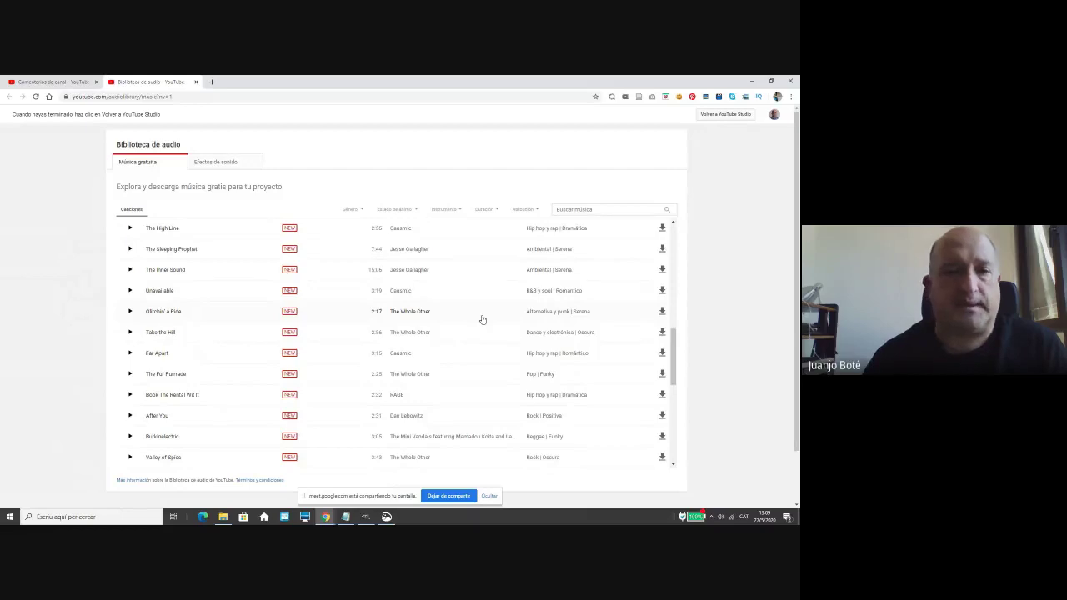
pyautogui.scroll(-3, 481, 319)
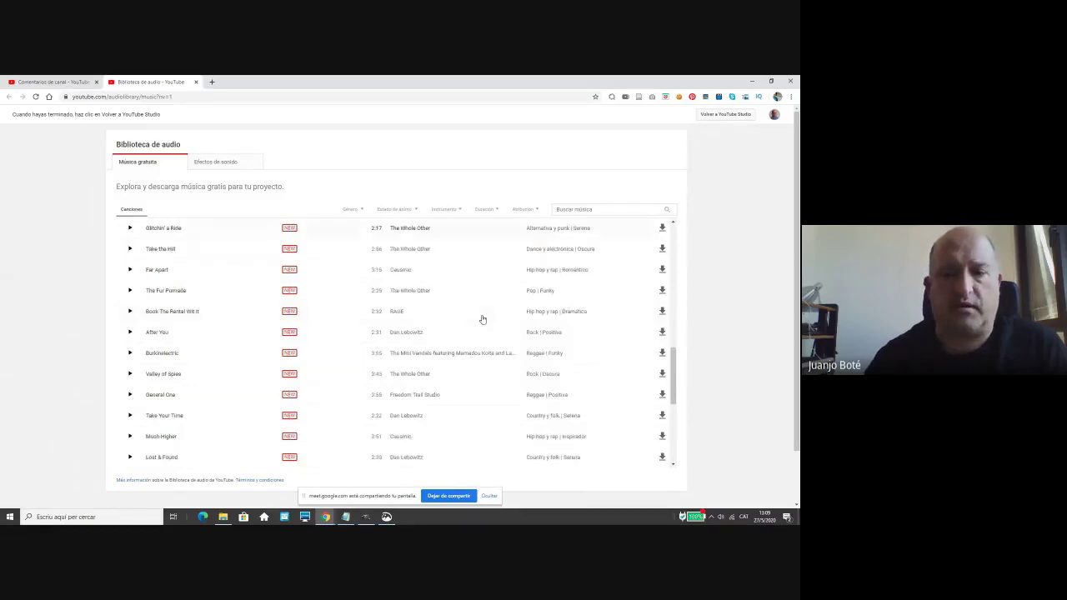
pyautogui.scroll(8, 481, 319)
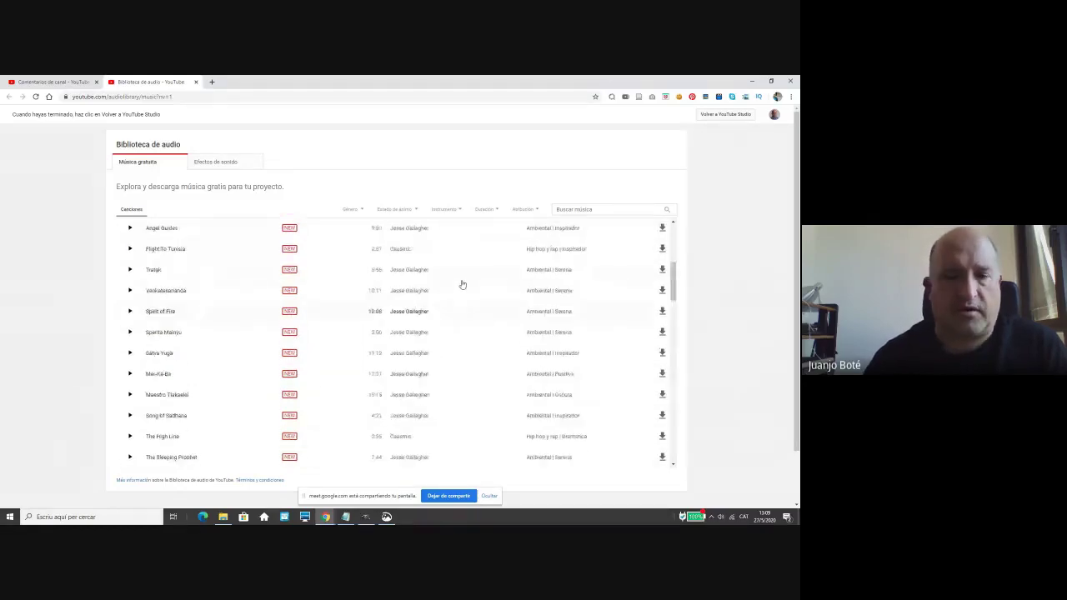
# Look through the free music filter options for genre, mood, instrument, duration and attribution without applying any.
pyautogui.click(361, 210)
pyautogui.click(359, 210)
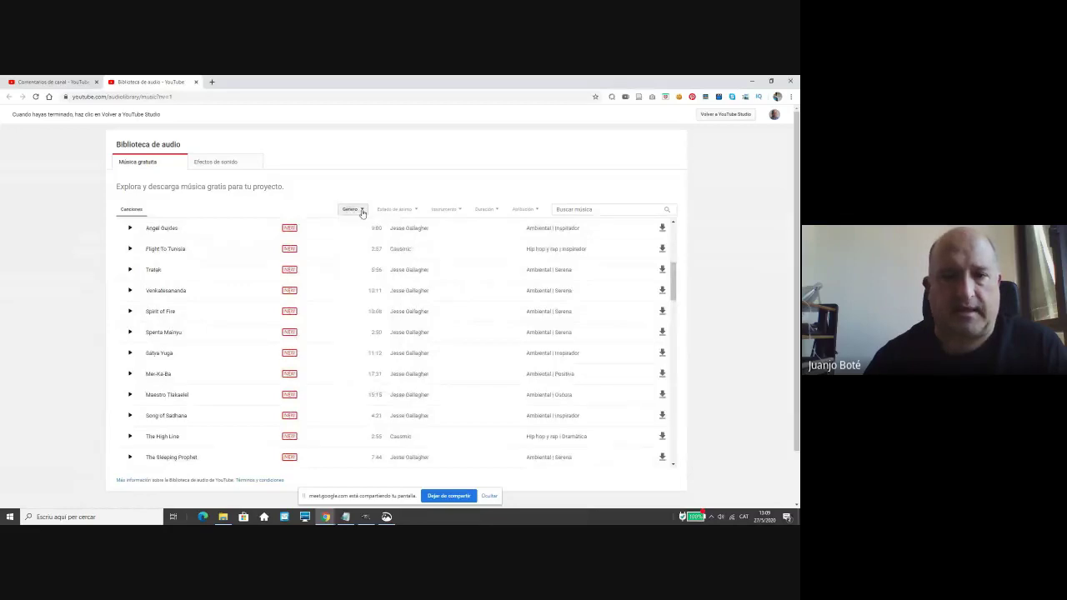
pyautogui.click(413, 211)
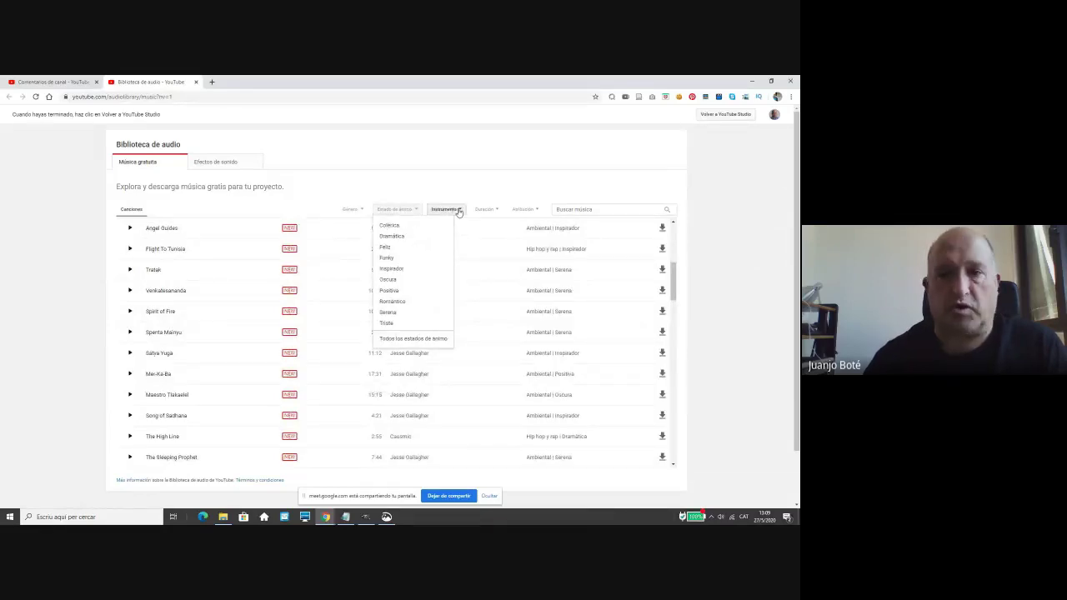
pyautogui.click(458, 211)
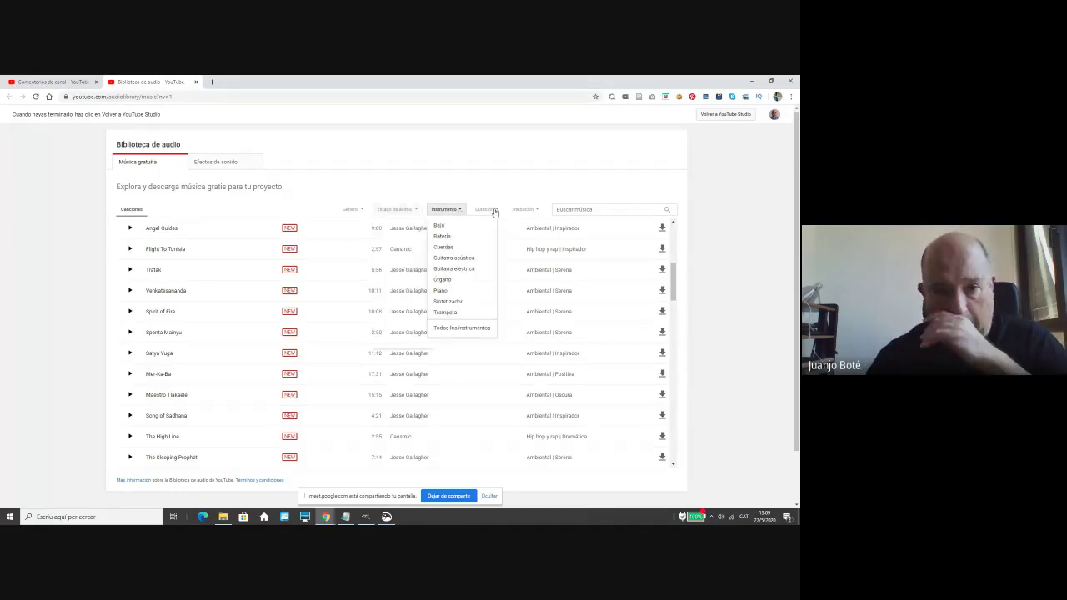
pyautogui.click(487, 209)
pyautogui.click(525, 209)
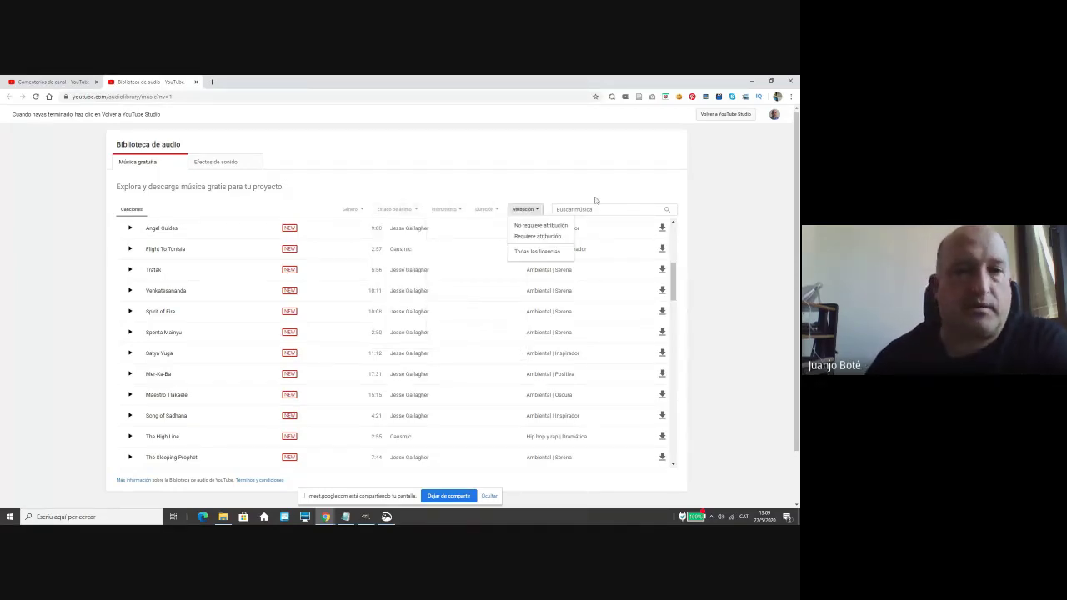
pyautogui.click(695, 228)
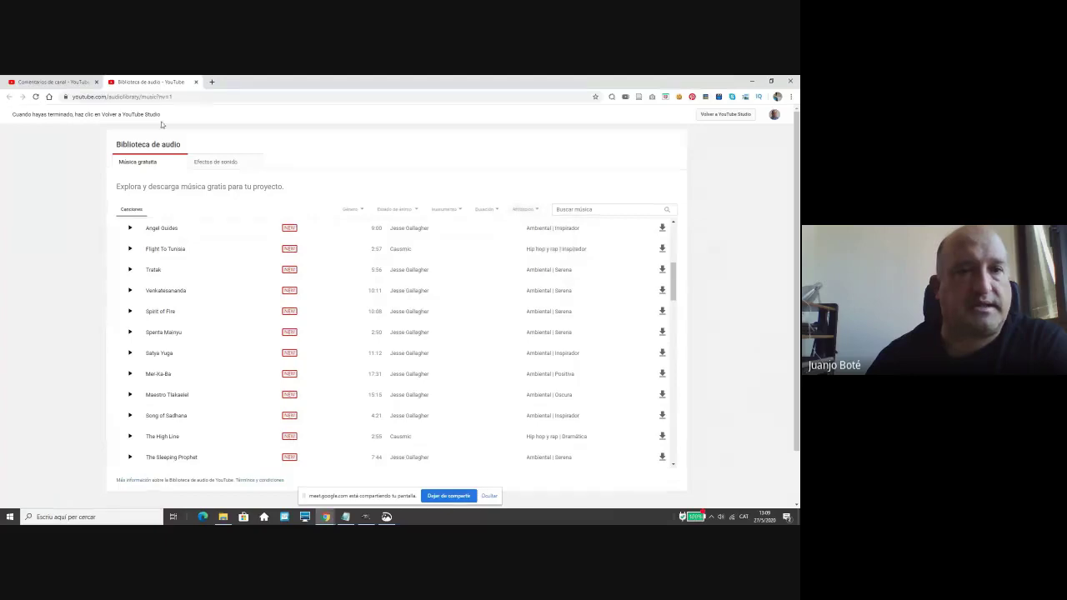
# Close the audio library and YouTube Studio, and minimise the text notes covering the "Recursos gráficos" slide.
pyautogui.click(196, 82)
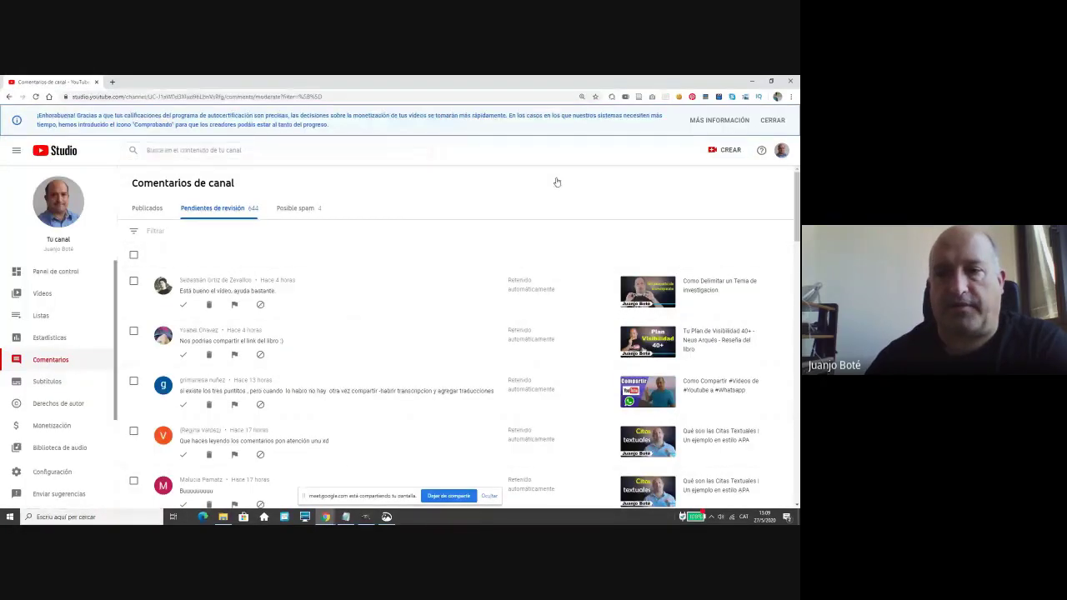
pyautogui.hotkey('ctrl', 'w')
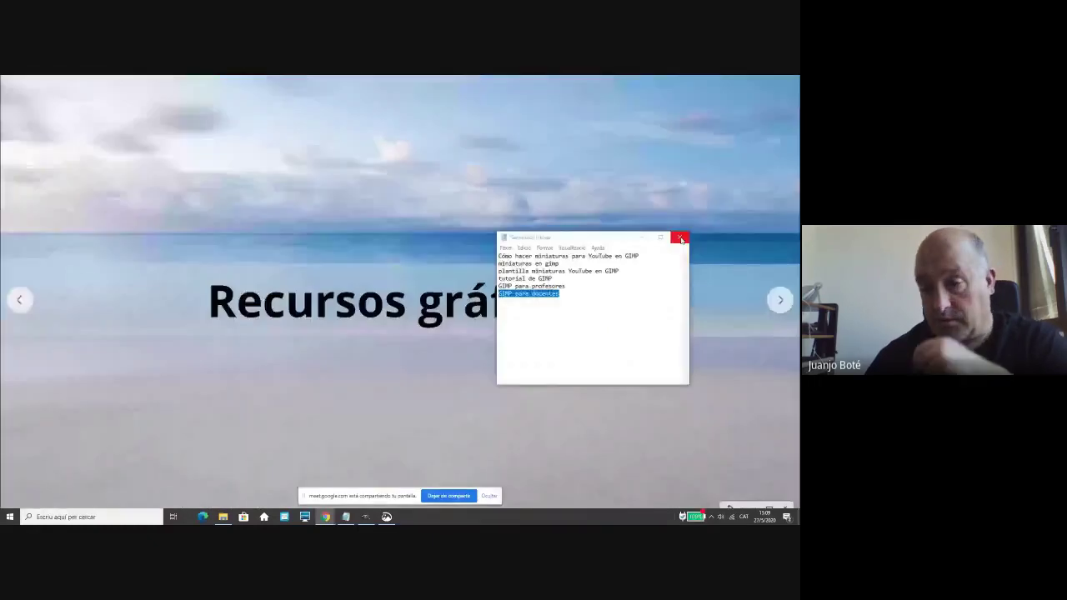
pyautogui.click(640, 239)
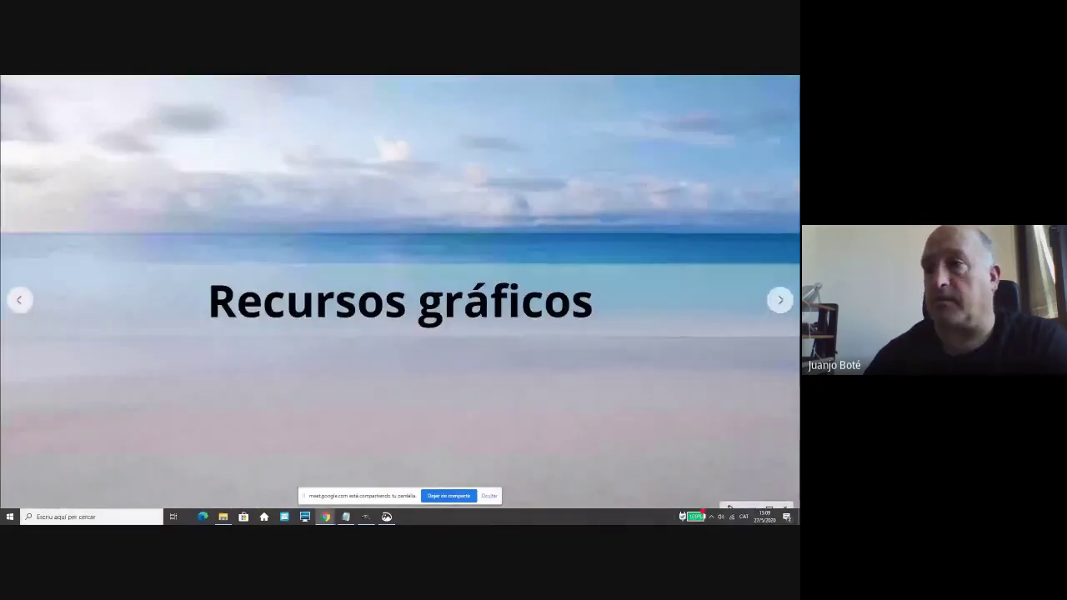
# Switch to File Explorer and show the Fondos, Presentacion and Plantilla_GIMP folders inside the UGR folder.
pyautogui.click(222, 517)
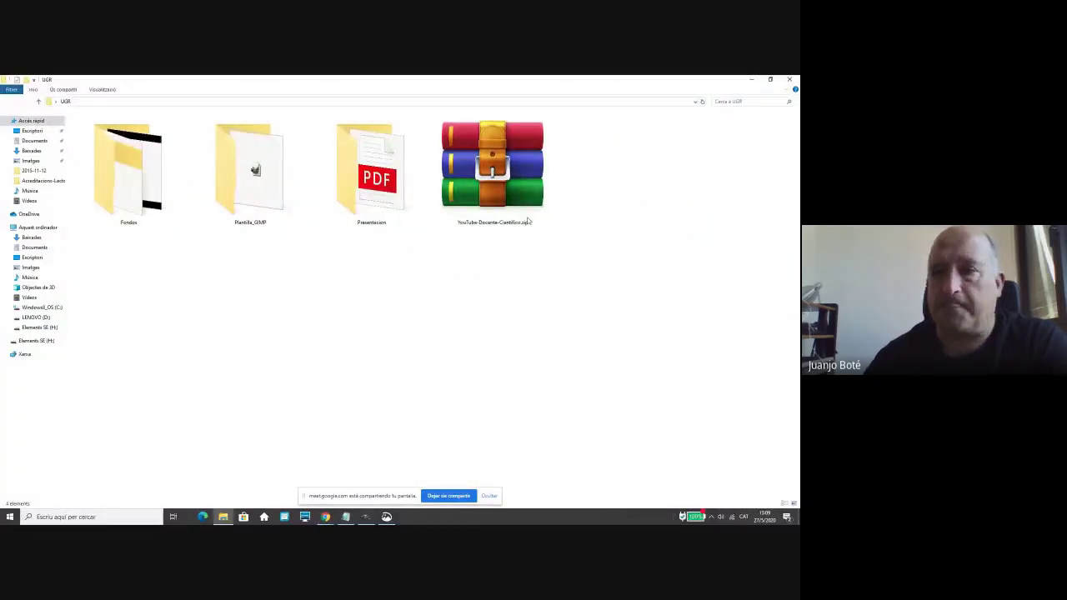
pyautogui.click(138, 188)
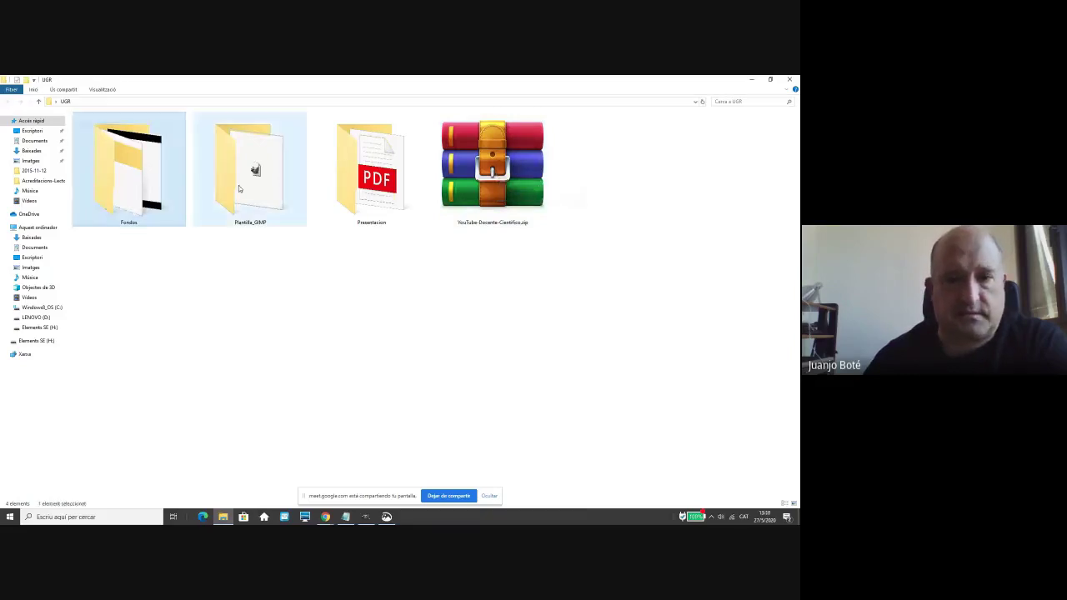
pyautogui.click(337, 189)
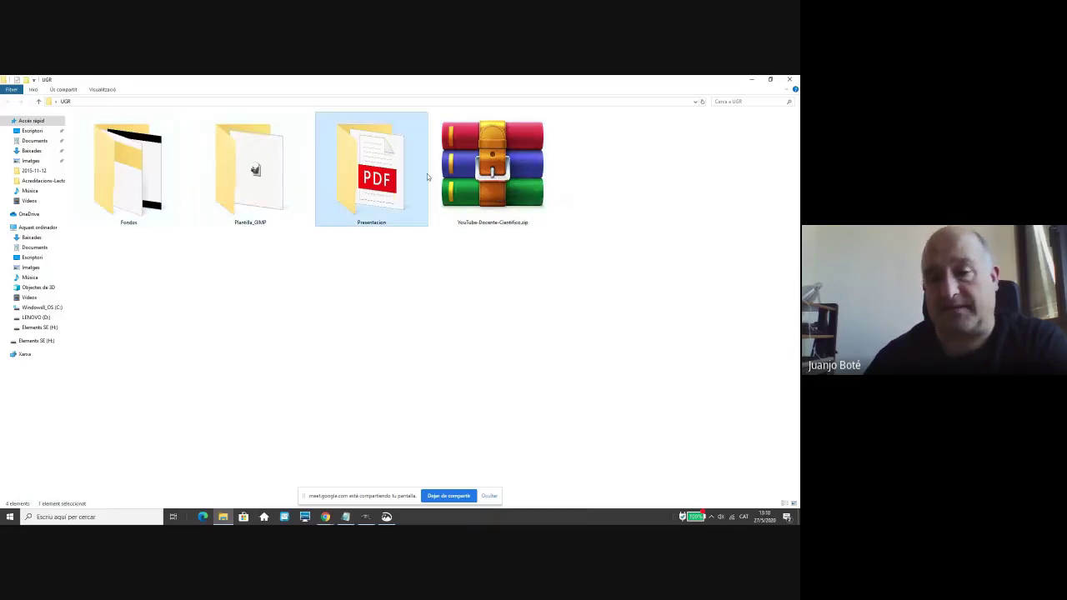
pyautogui.click(259, 196)
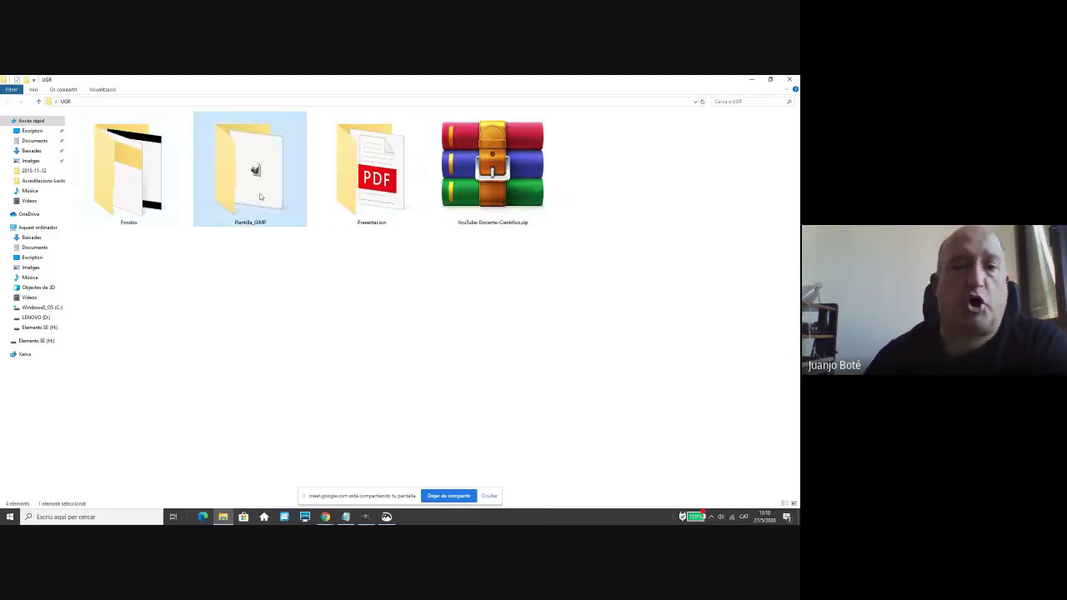
# Look through the Plantilla_GIMP and Fondos folders to see the template file and background images, and minimise File Explorer.
pyautogui.doubleClick(259, 196)
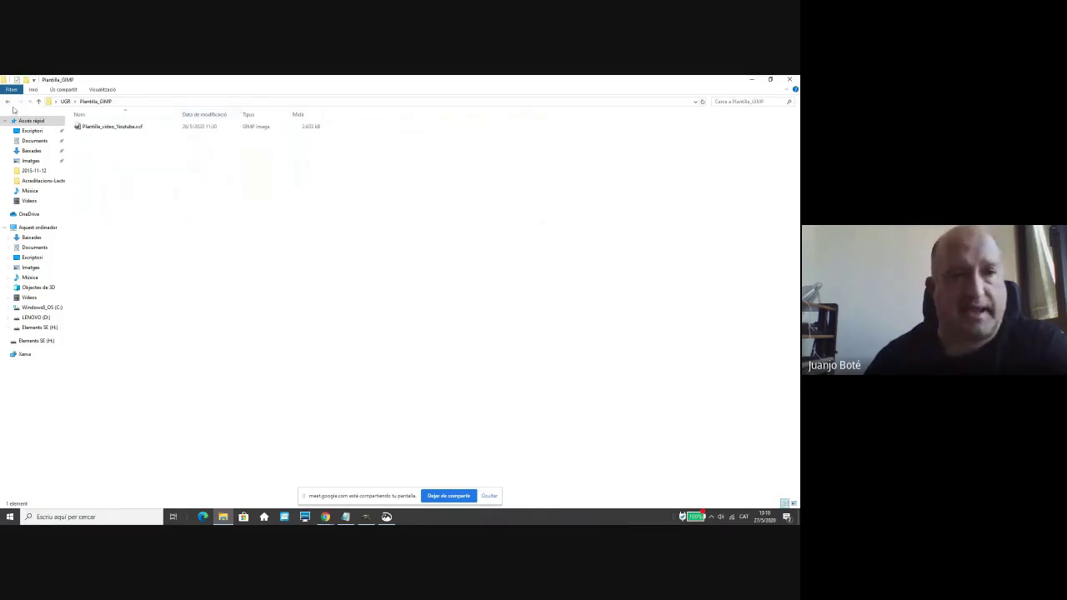
pyautogui.click(8, 101)
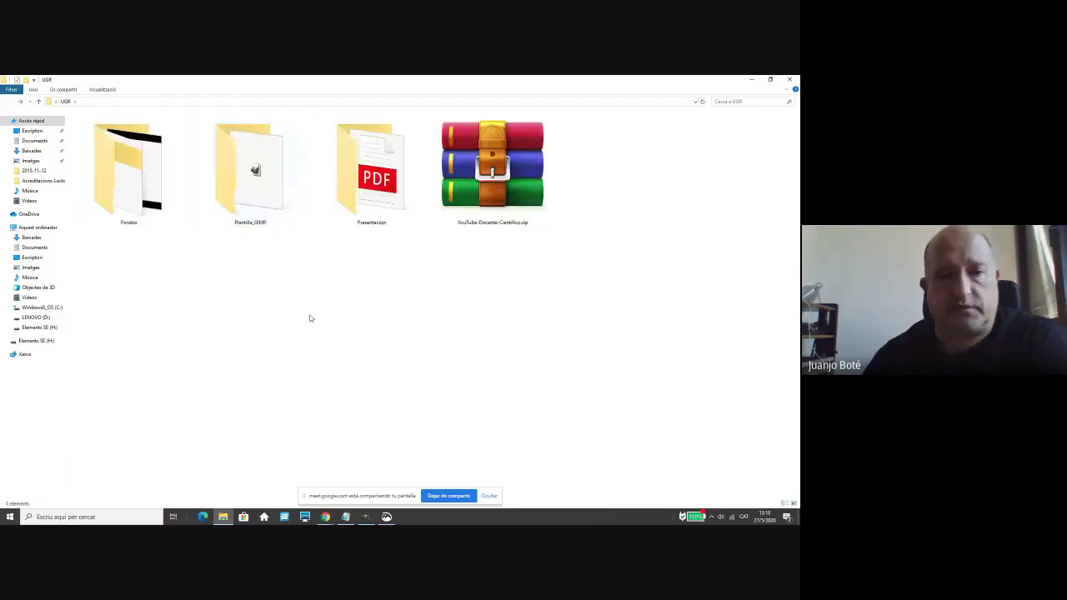
pyautogui.doubleClick(131, 200)
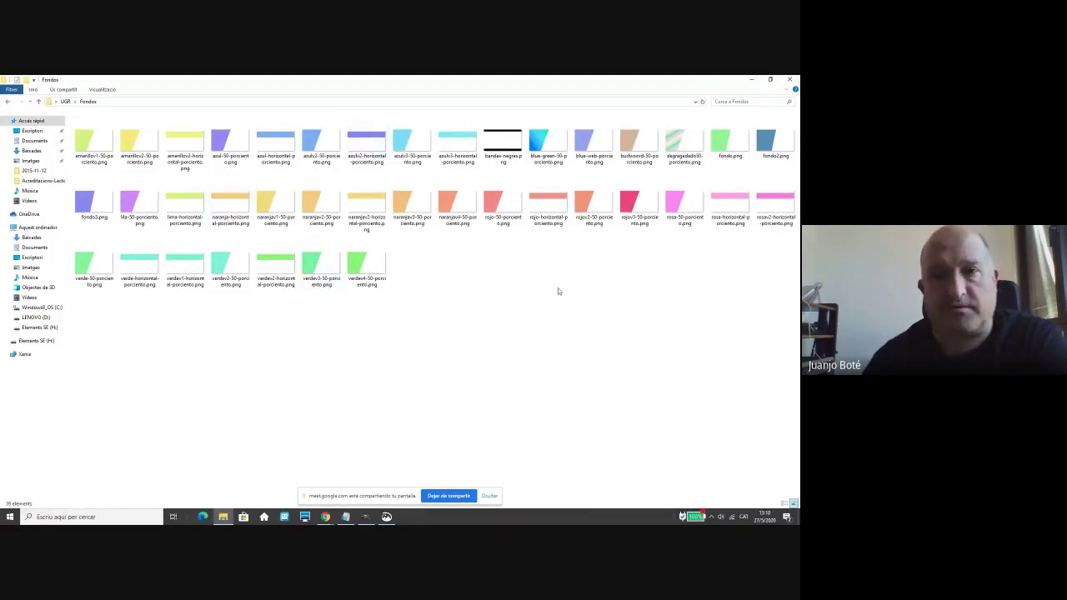
pyautogui.click(751, 83)
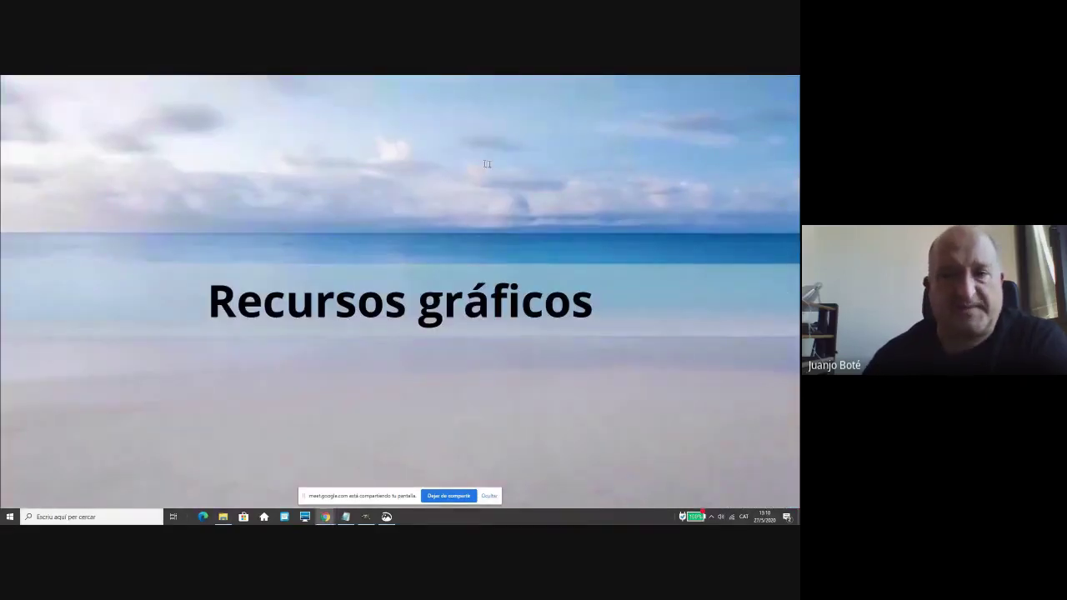
# Show the gimp.org website in a maximised browser window and leave it for the "Recursos gráficos" slide.
pyautogui.hotkey('alt', 'Tab')
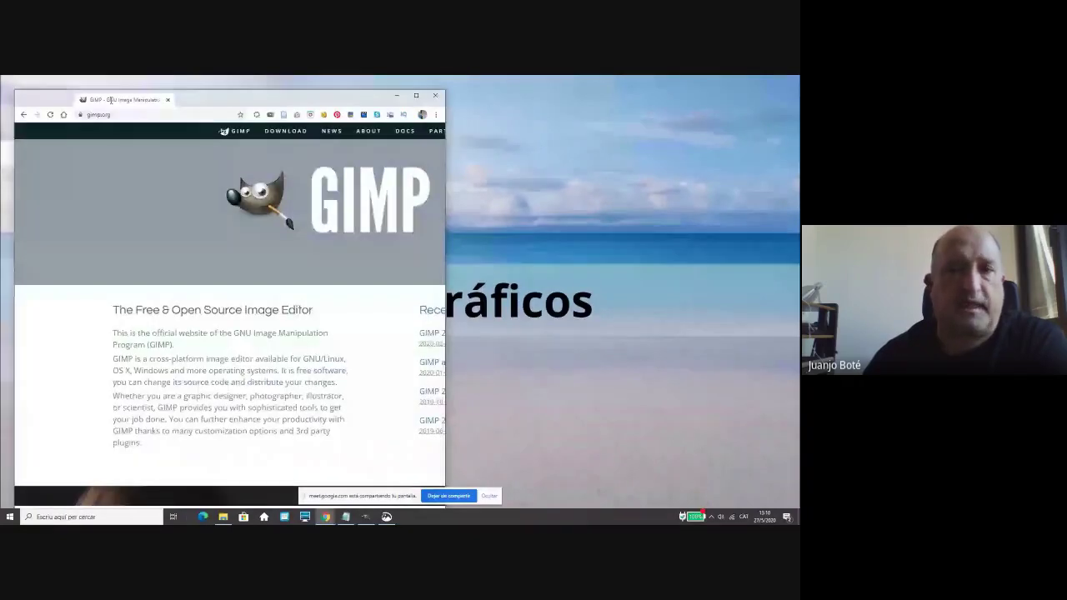
pyautogui.click(416, 95)
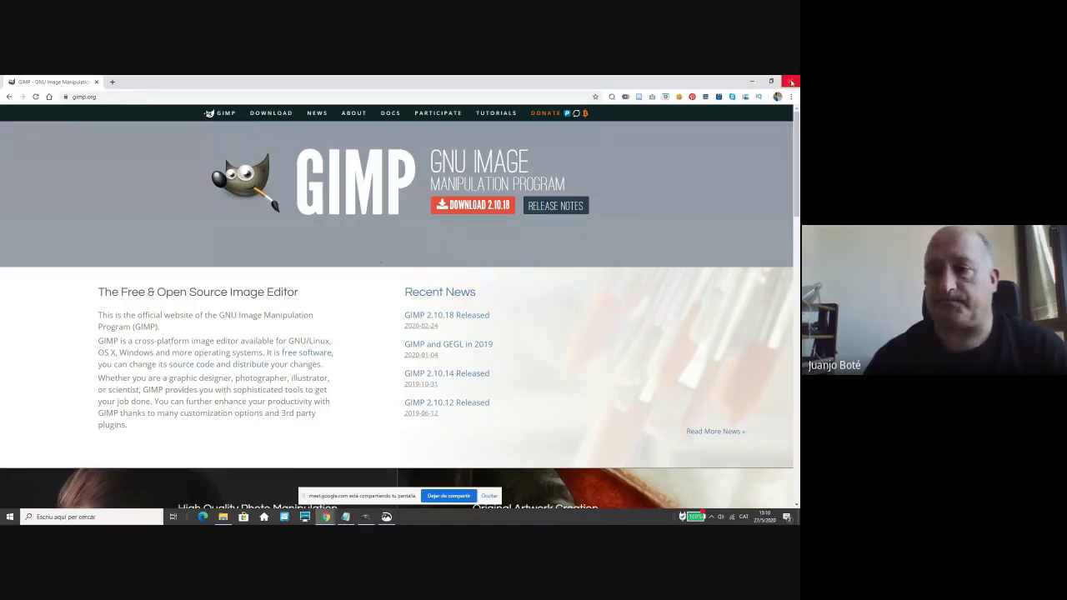
pyautogui.hotkey('alt', 'Tab')
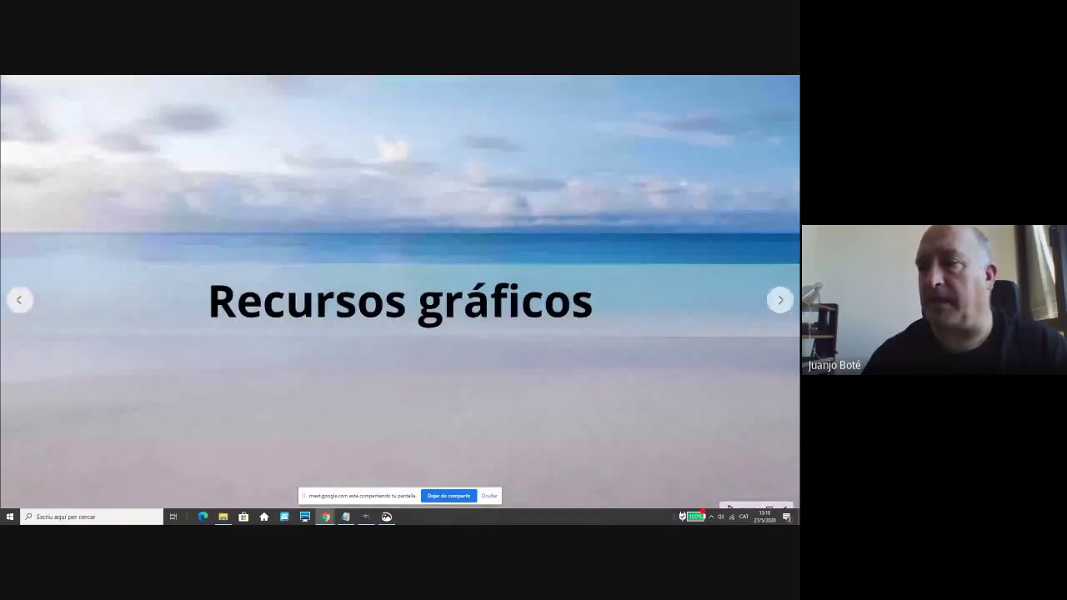
# Switch to File Explorer and open Plantilla_video_Youtube.xcf from the Plantilla_GIMP folder in GIMP.
pyautogui.hotkey('alt', 'Tab')
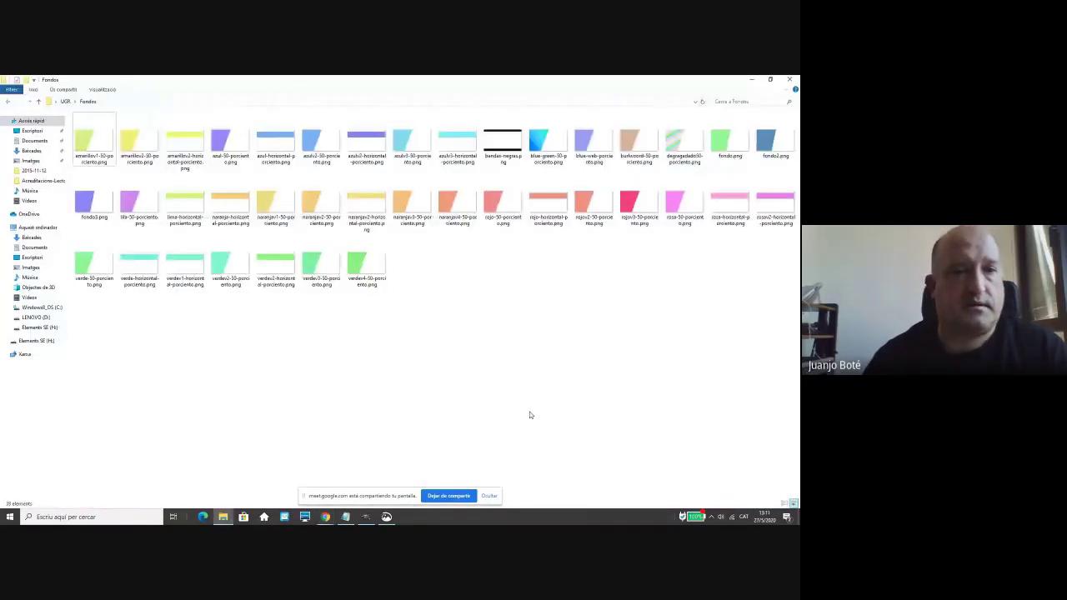
pyautogui.click(65, 101)
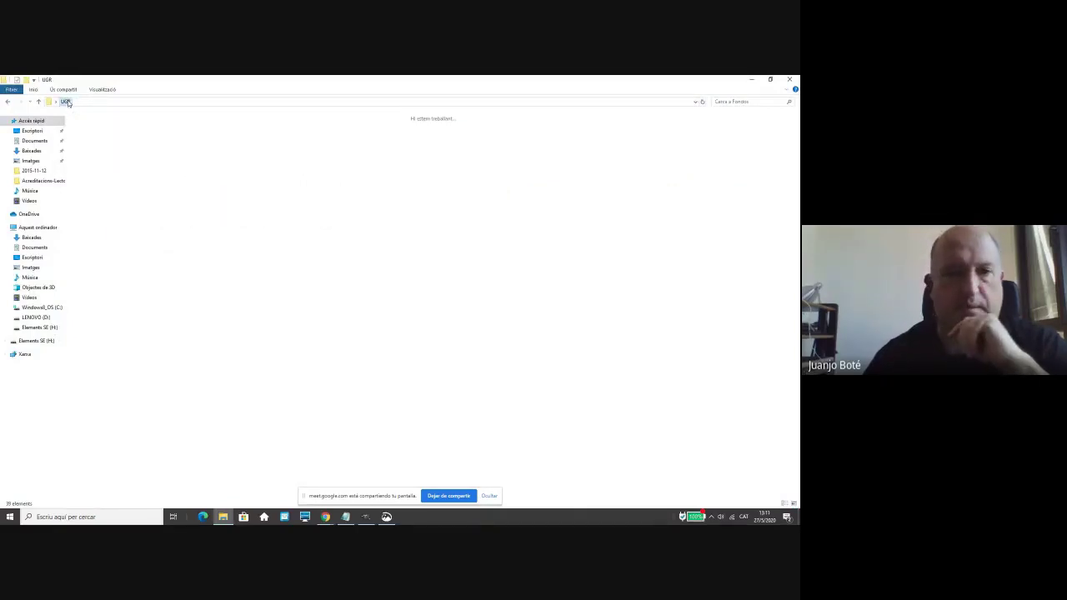
pyautogui.doubleClick(131, 166)
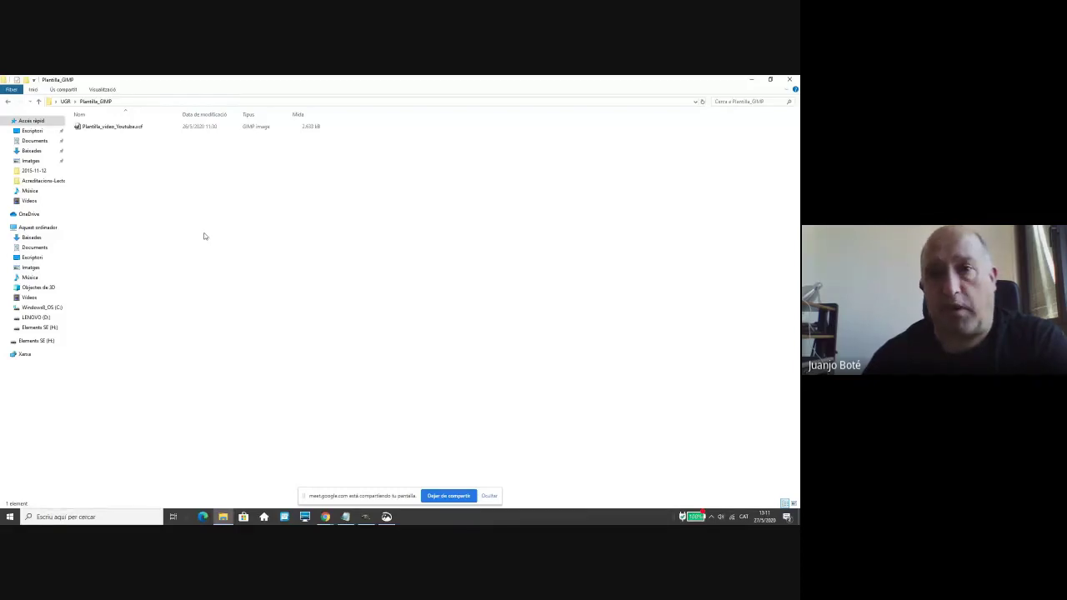
pyautogui.click(108, 130)
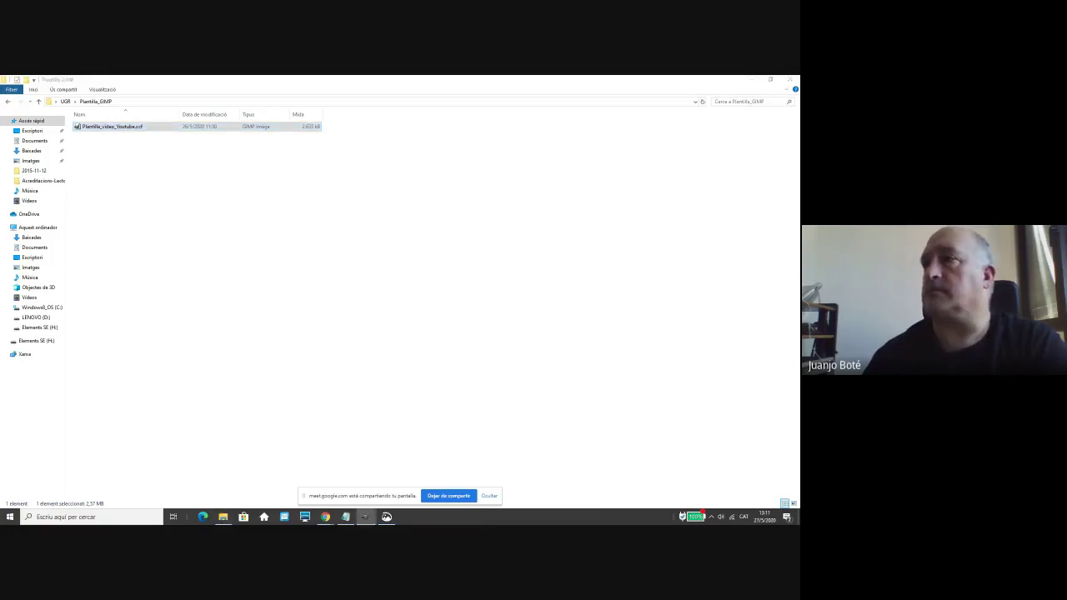
# Reposition and enlarge the template's image window so the whole 1280x720 thumbnail fits with a margin around it.
pyautogui.moveTo(555, 224); pyautogui.dragTo(330, 118)
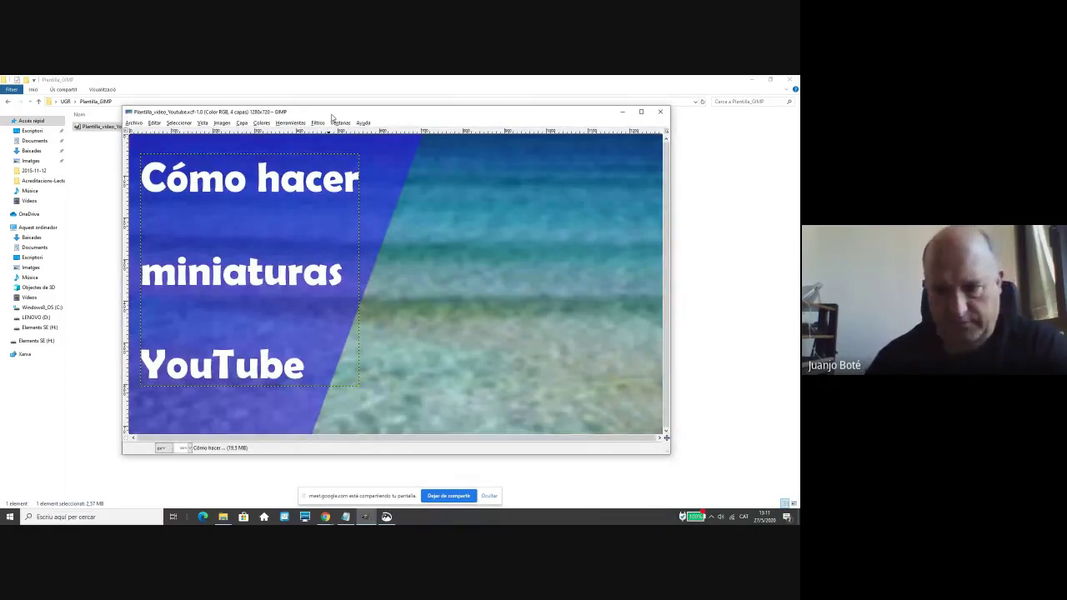
pyautogui.moveTo(668, 453); pyautogui.dragTo(738, 482)
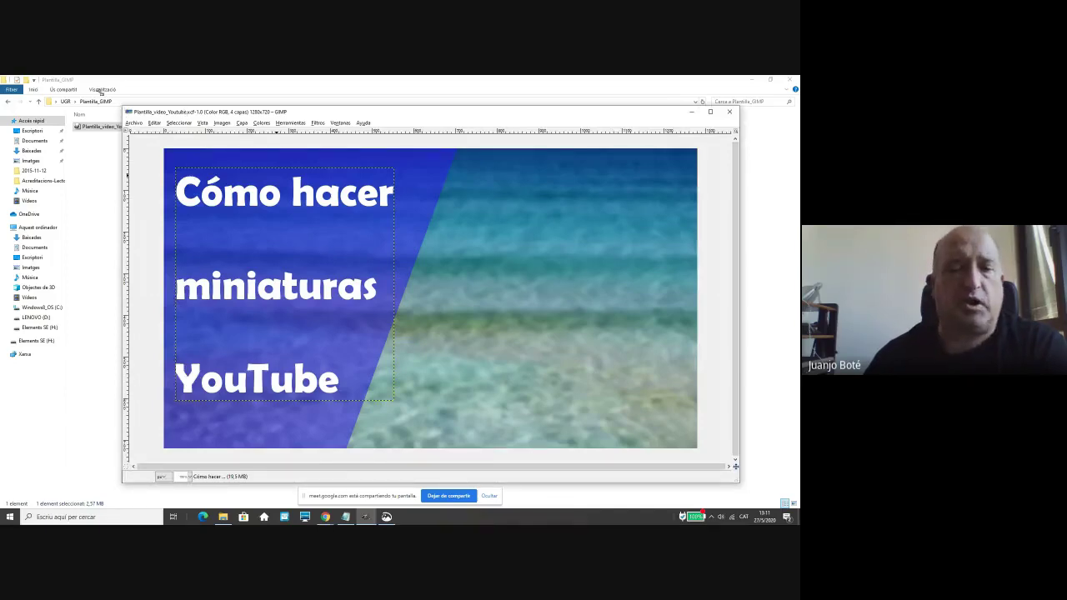
pyautogui.moveTo(121, 107); pyautogui.dragTo(90, 87)
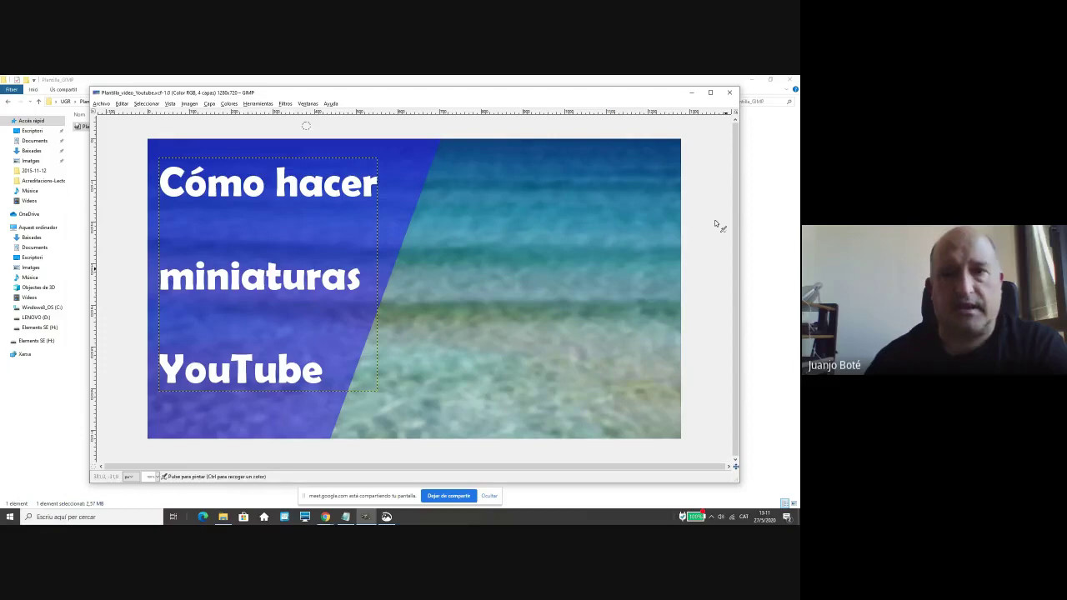
# Show the floating toolbox and place it beside the thumbnail canvas.
pyautogui.click(308, 104)
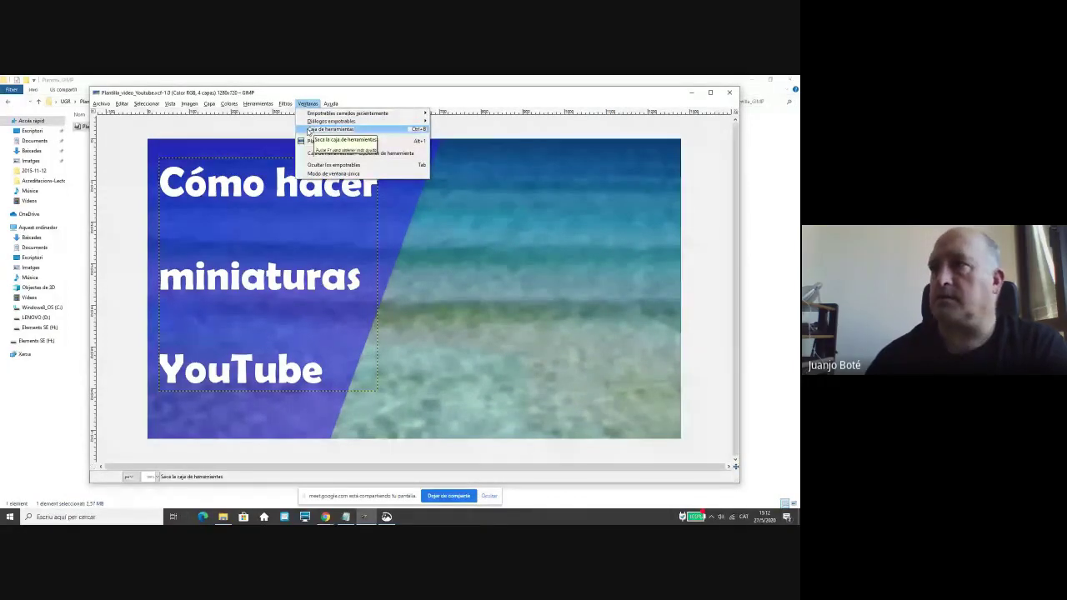
pyautogui.click(331, 129)
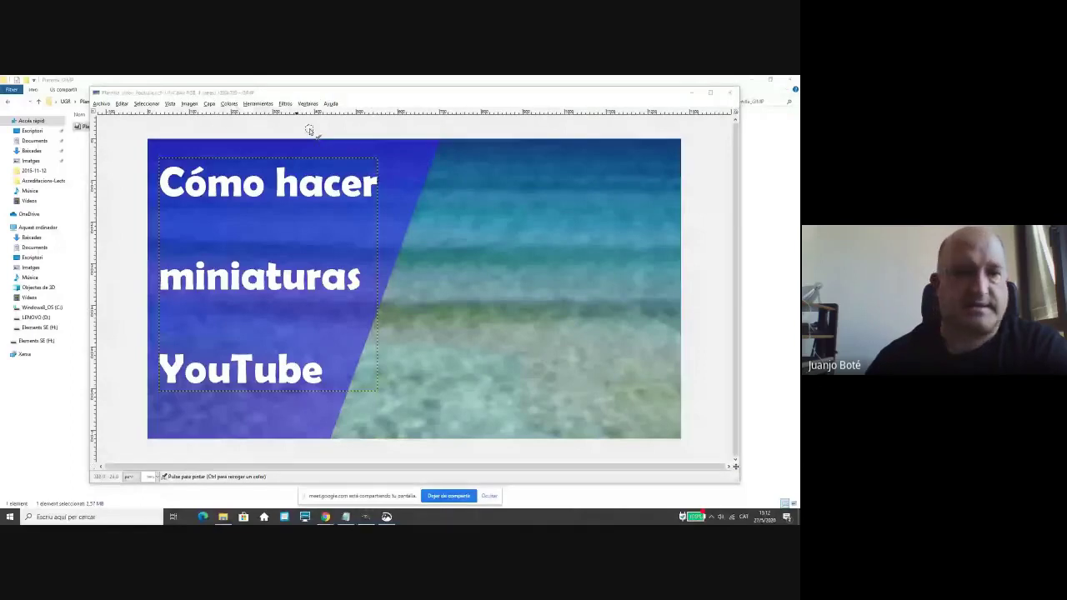
pyautogui.moveTo(320, 179); pyautogui.dragTo(43, 127)
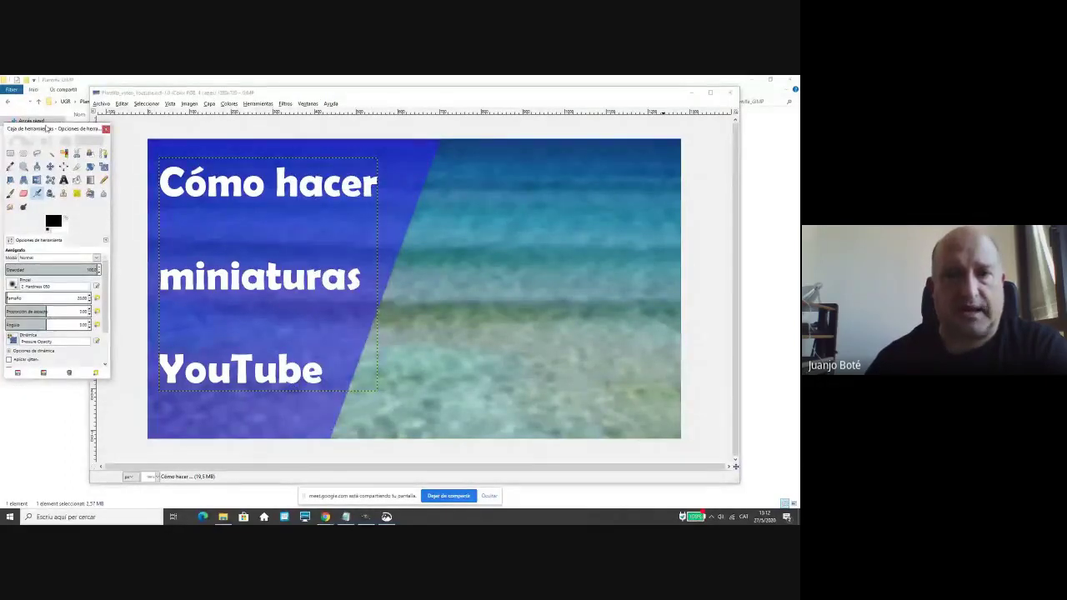
# Show the Layers dialog and move it clear of the thumbnail's title text.
pyautogui.click(307, 103)
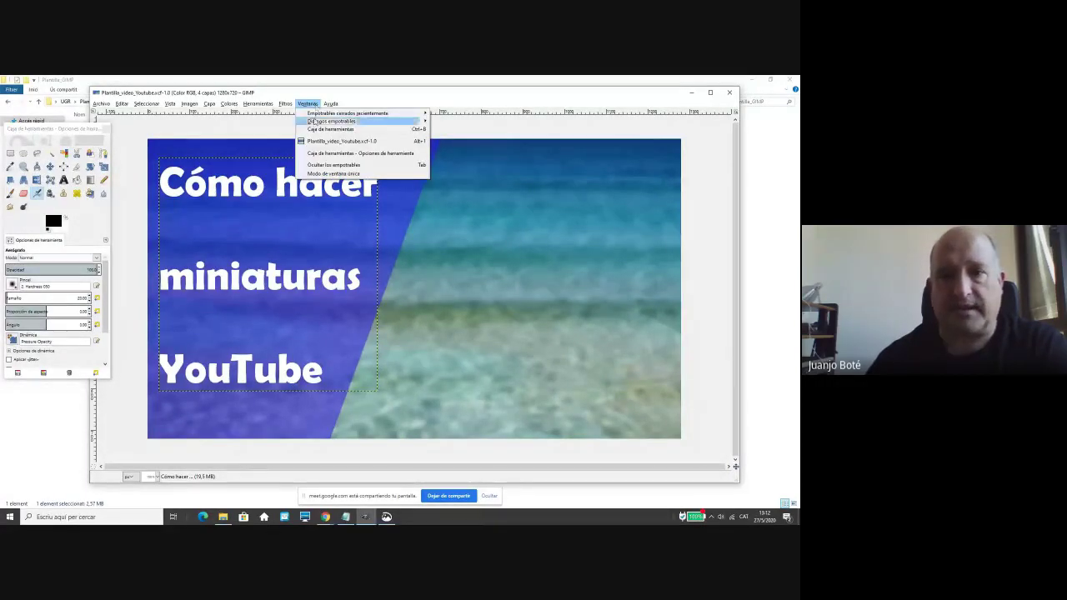
pyautogui.moveTo(314, 122)
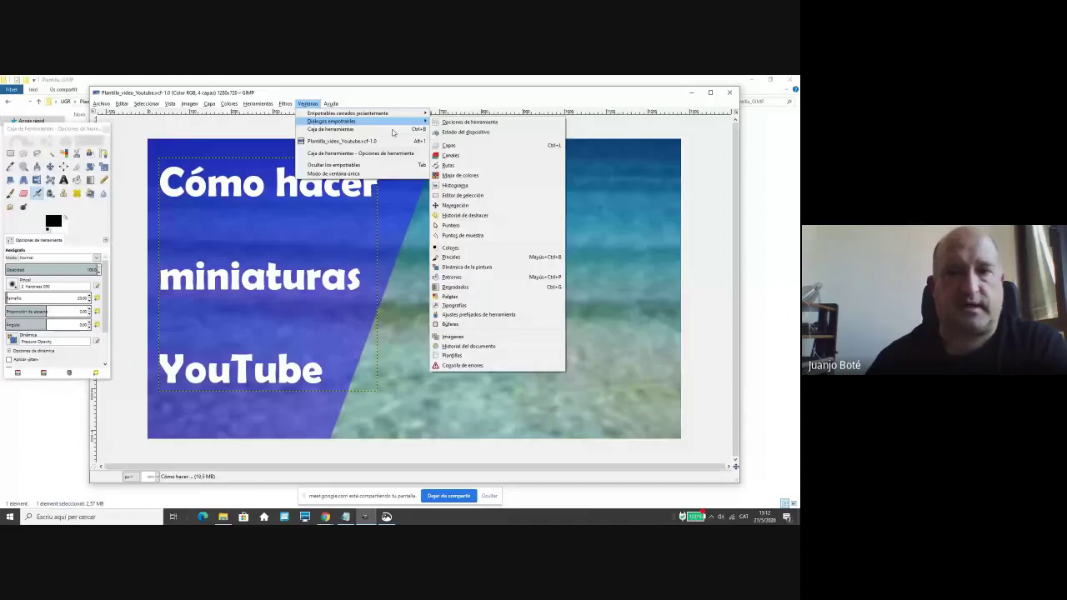
pyautogui.click(450, 147)
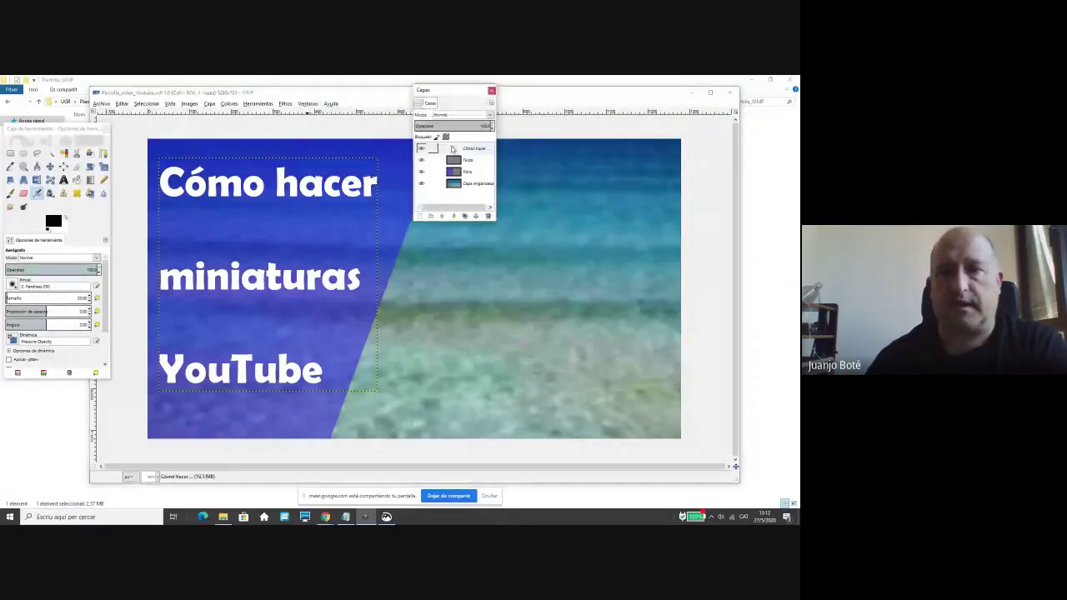
pyautogui.moveTo(460, 92); pyautogui.dragTo(694, 163)
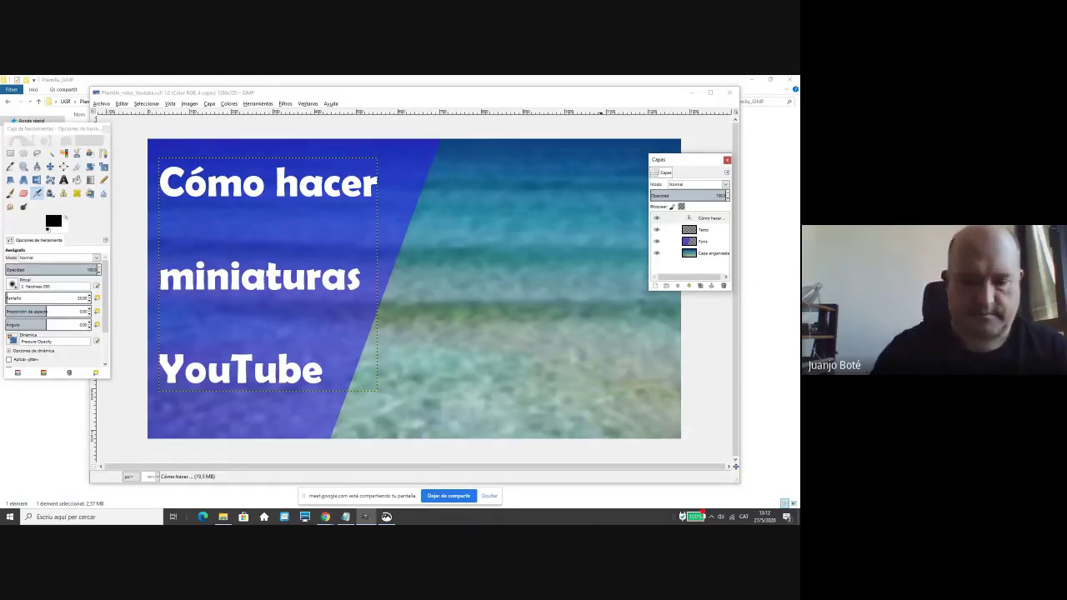
# Switch to Pixabay in the browser and open the photo of birds flying against a cloudy sky.
pyautogui.hotkey('alt', 'Tab')
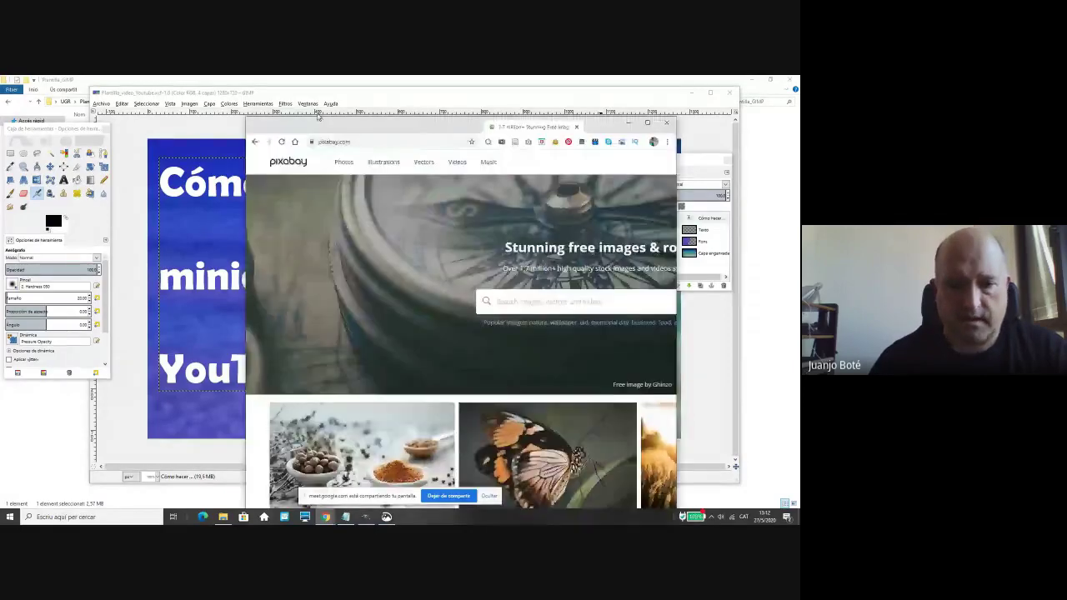
pyautogui.moveTo(461, 111); pyautogui.dragTo(263, 76)
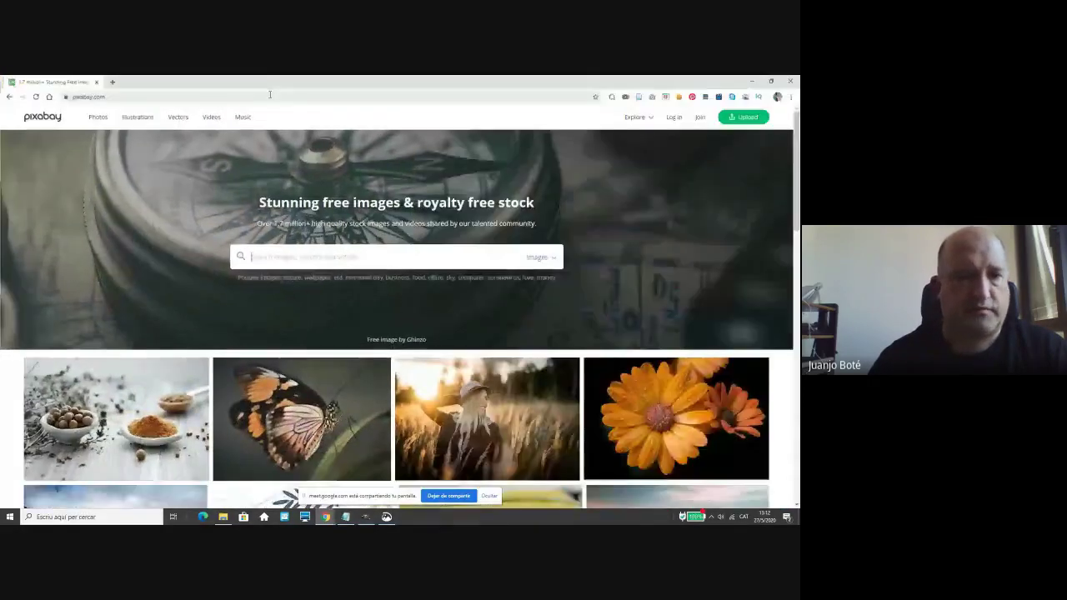
pyautogui.scroll(-3, 491, 368)
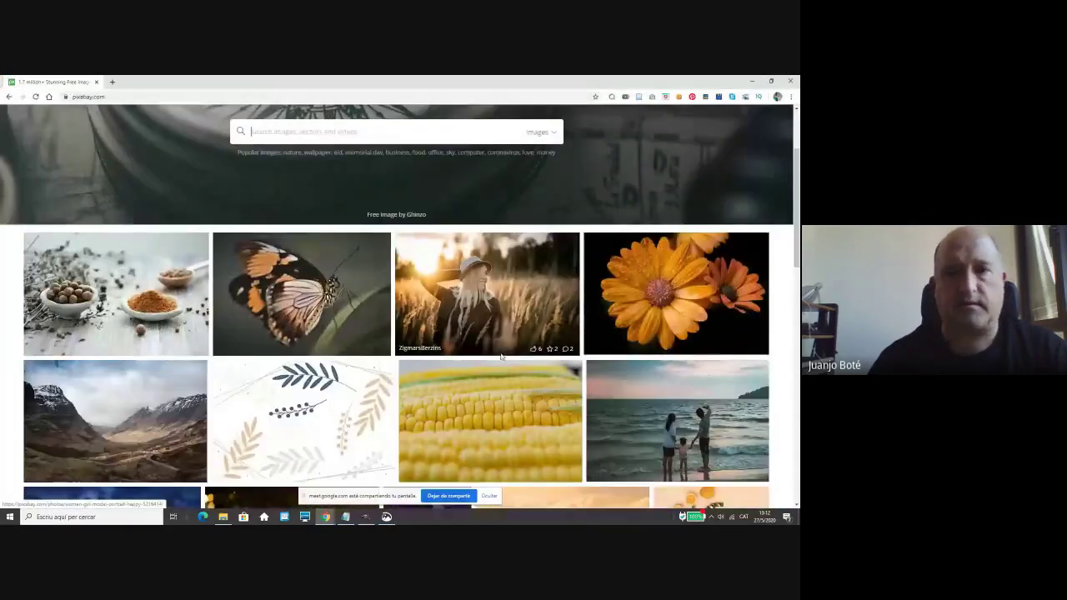
pyautogui.scroll(-8, 469, 323)
pyautogui.click(311, 337)
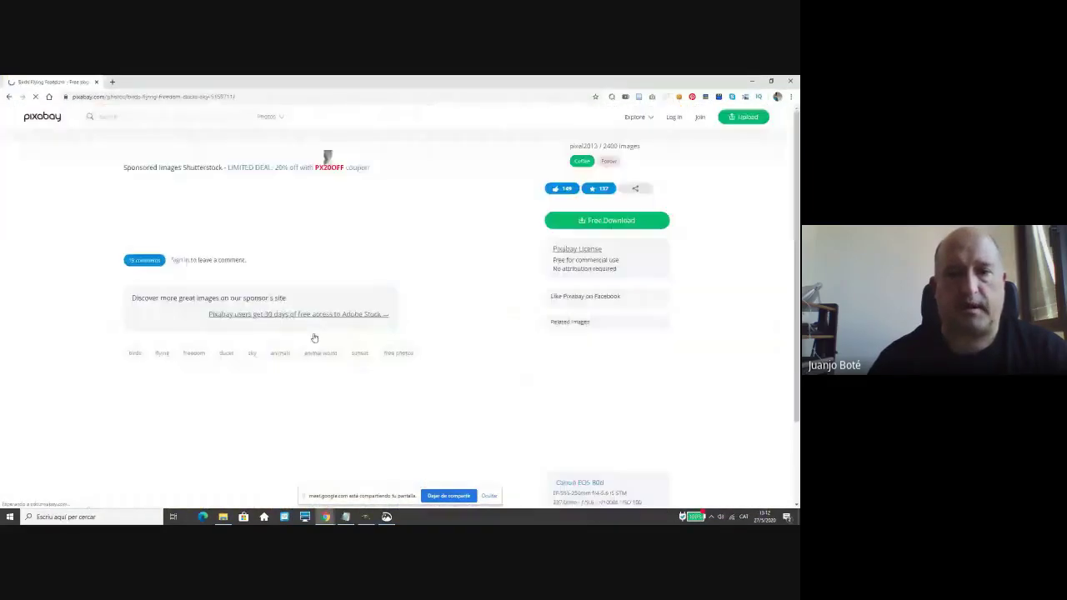
# Copy the flying birds photo and return to the thumbnail template in GIMP.
pyautogui.rightClick(325, 231)
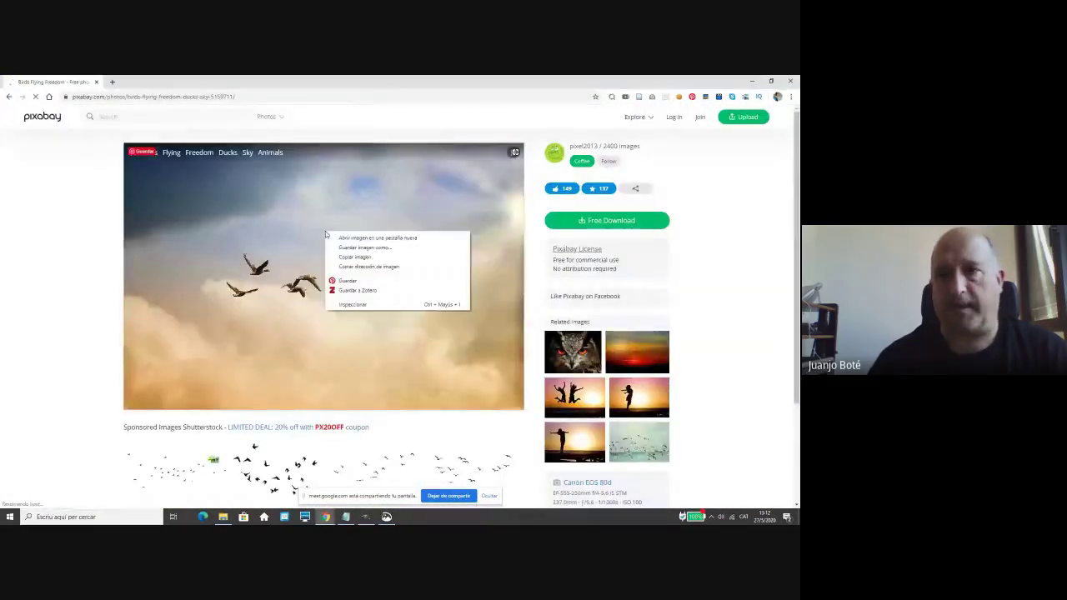
pyautogui.click(375, 247)
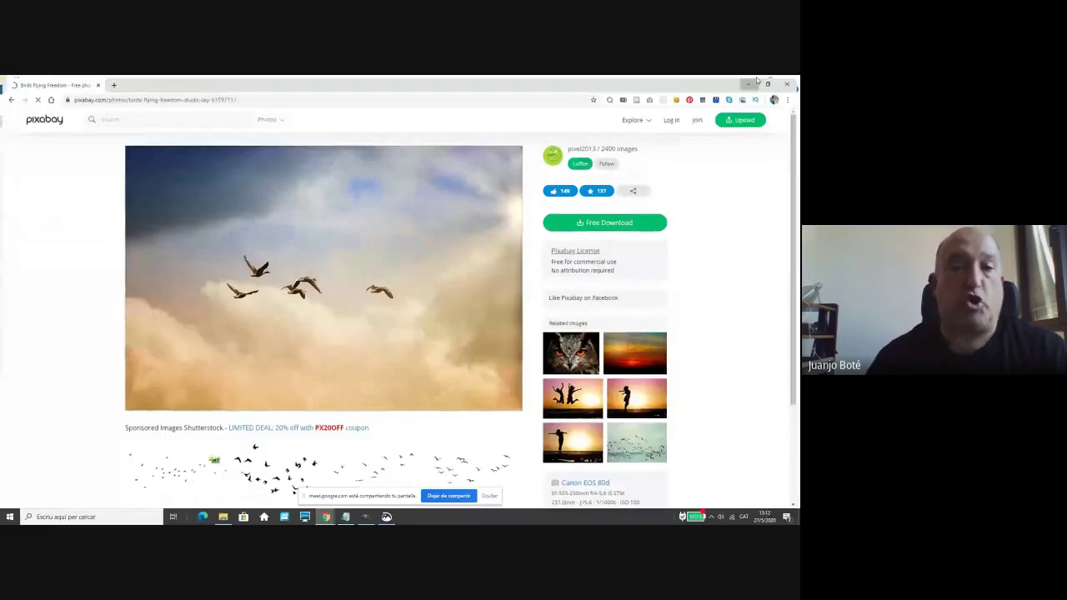
pyautogui.hotkey('alt', 'Tab')
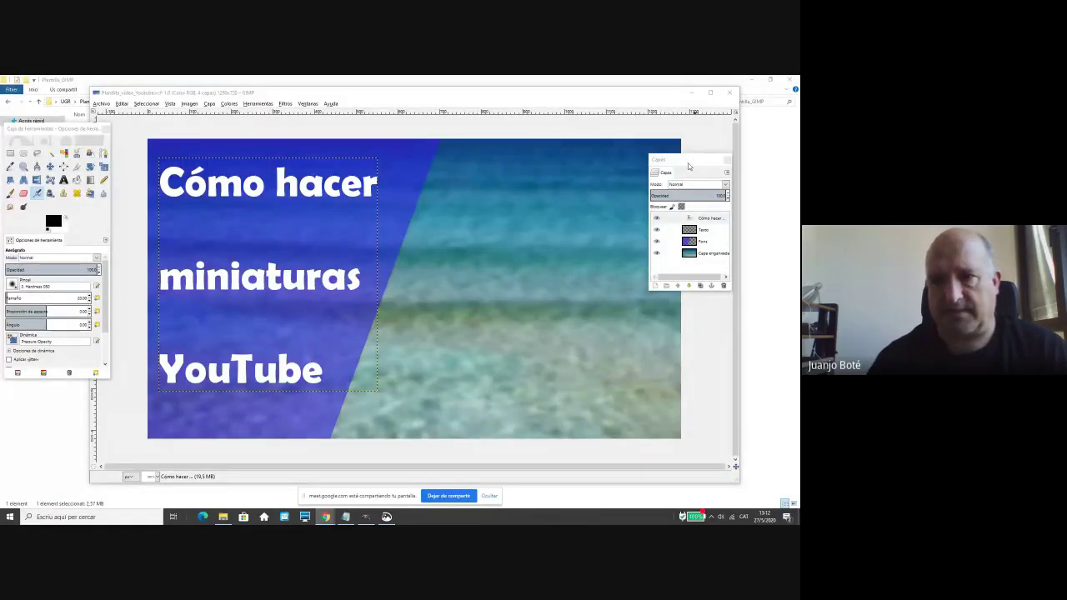
# Reposition and widen the Layers dialog, and hide the three layers above the sea background.
pyautogui.moveTo(693, 159); pyautogui.dragTo(639, 127)
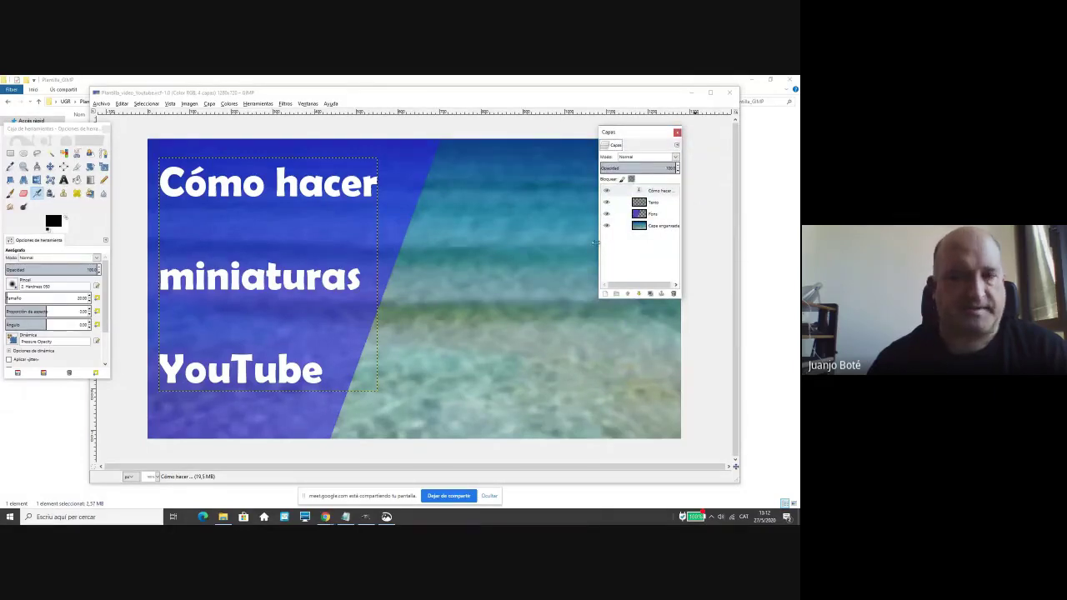
pyautogui.moveTo(598, 244); pyautogui.dragTo(528, 244)
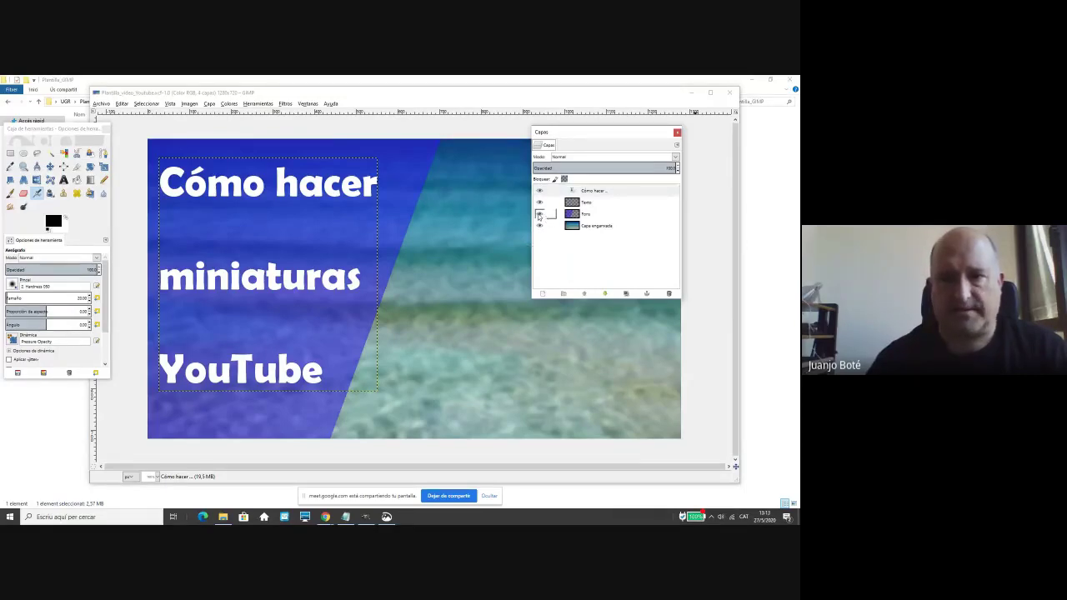
pyautogui.moveTo(539, 215); pyautogui.dragTo(538, 191)
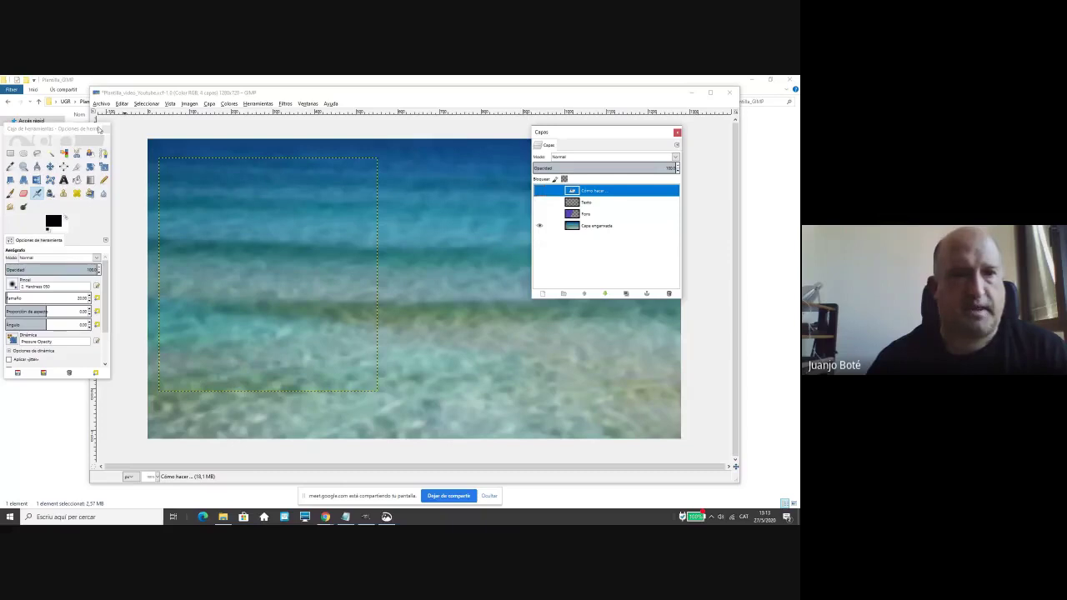
# Activate the Rectangle Select tool and make the sea background layer the active layer.
pyautogui.moveTo(98, 131); pyautogui.dragTo(134, 129)
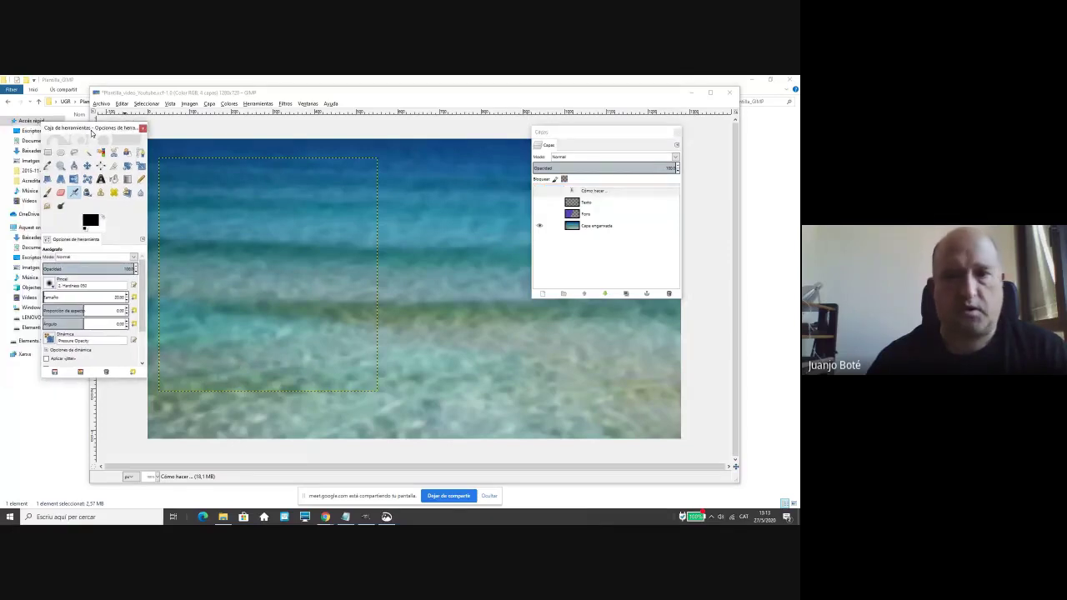
pyautogui.click(48, 154)
pyautogui.click(452, 133)
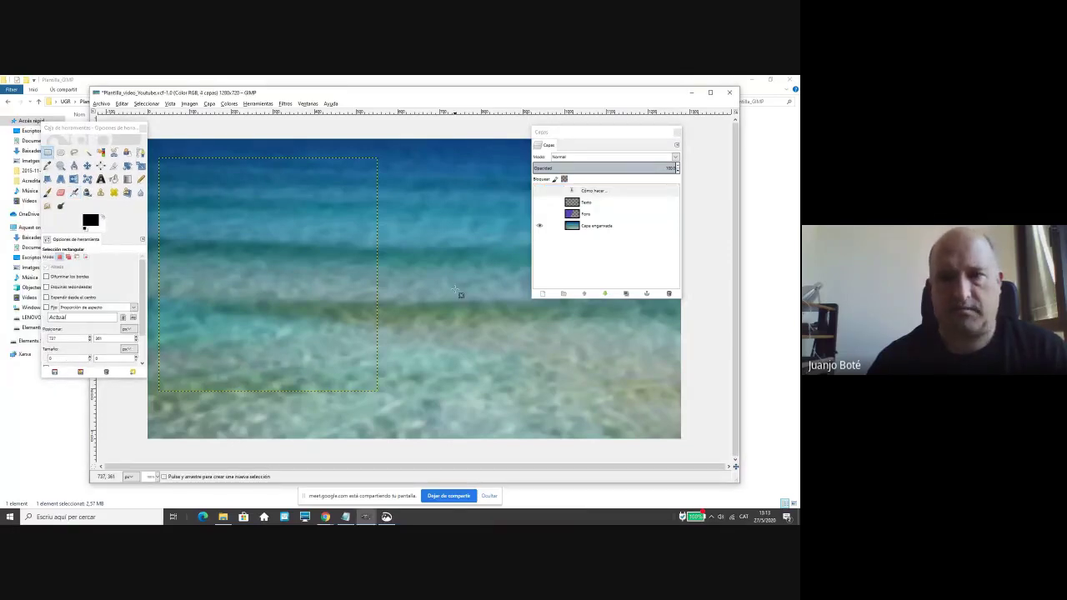
pyautogui.click(455, 175)
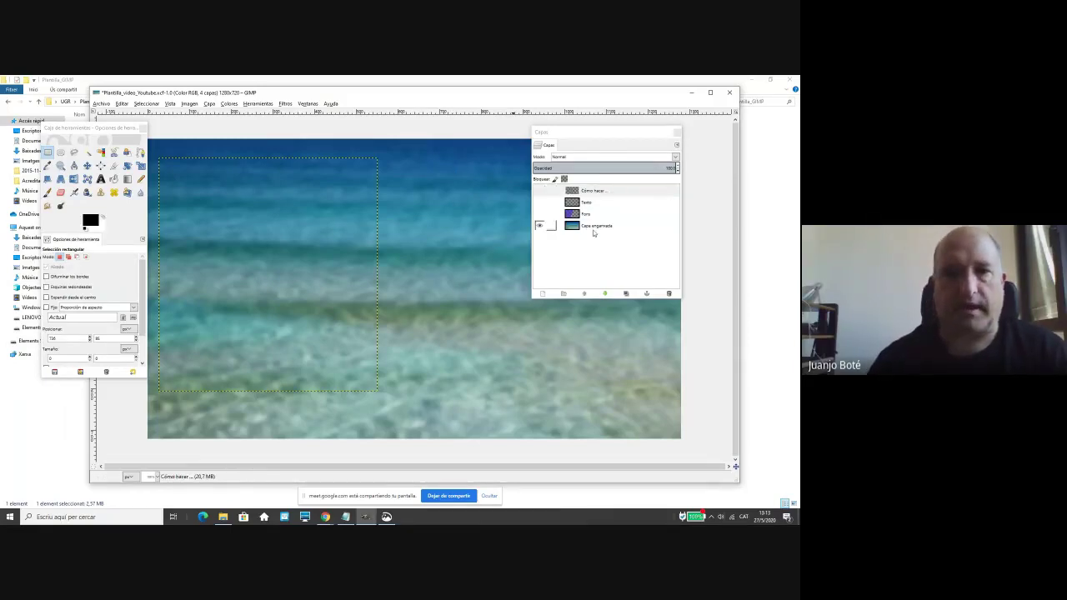
pyautogui.click(600, 226)
pyautogui.click(398, 155)
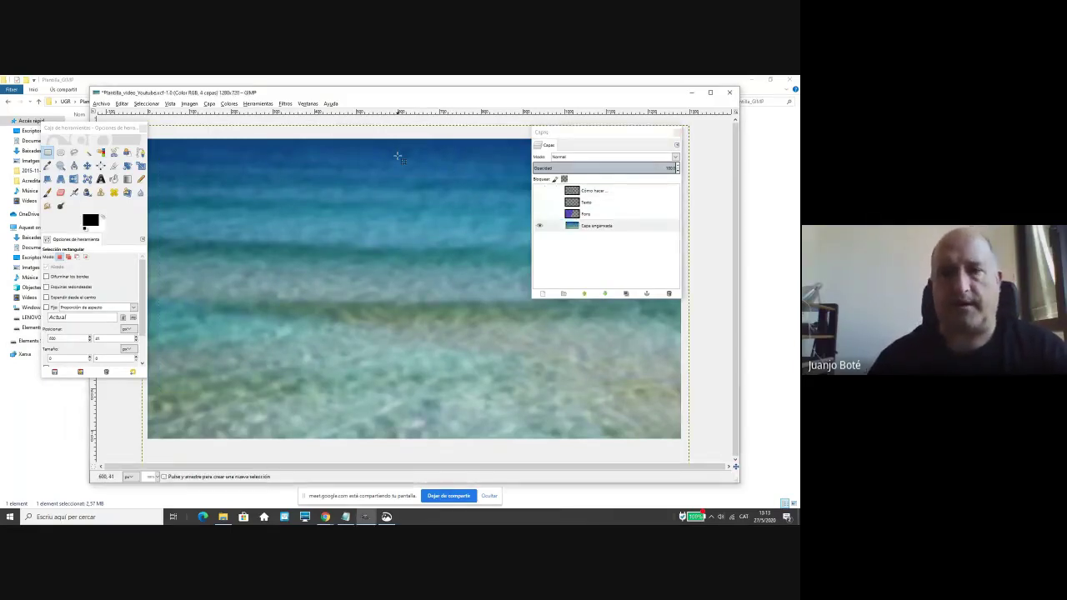
# Replace the sea background layer's content with the copied flying birds photo and move it up on the canvas.
pyautogui.press('Delete')
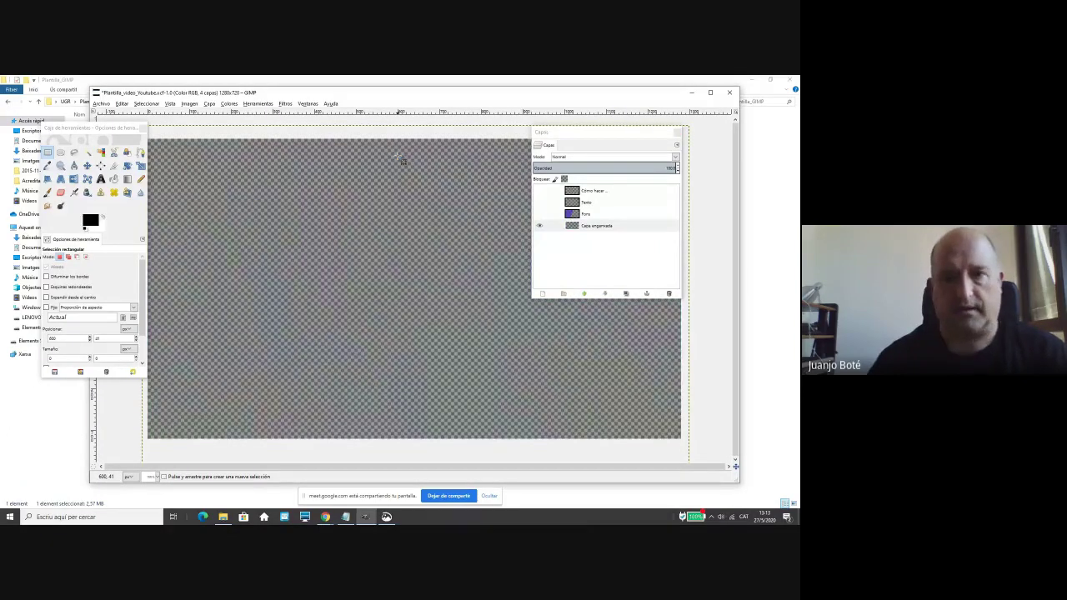
pyautogui.hotkey('ctrl', 'v')
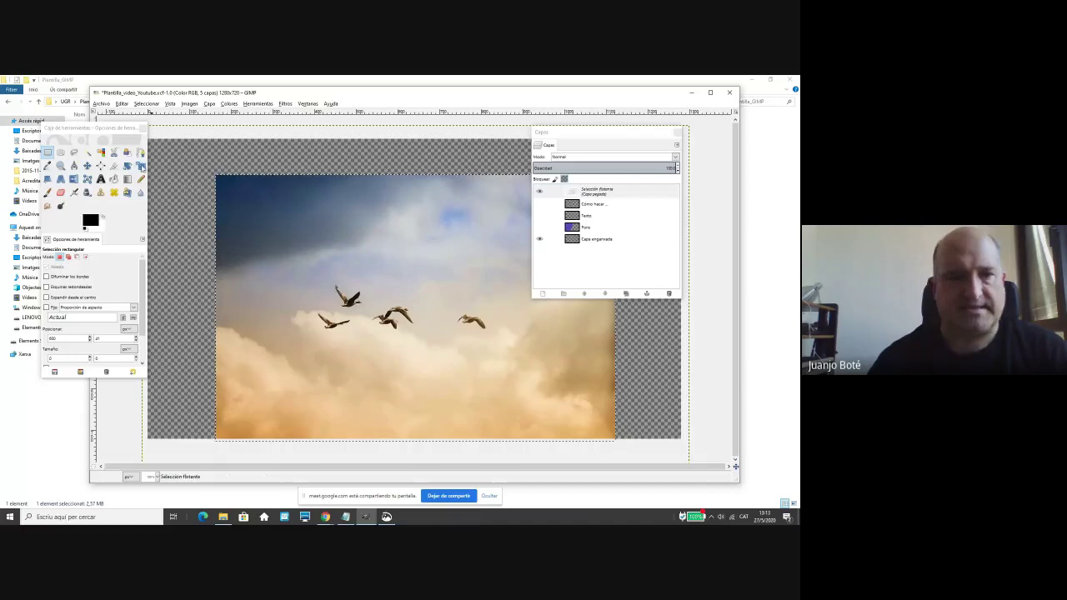
pyautogui.click(86, 165)
pyautogui.moveTo(466, 322); pyautogui.dragTo(471, 300)
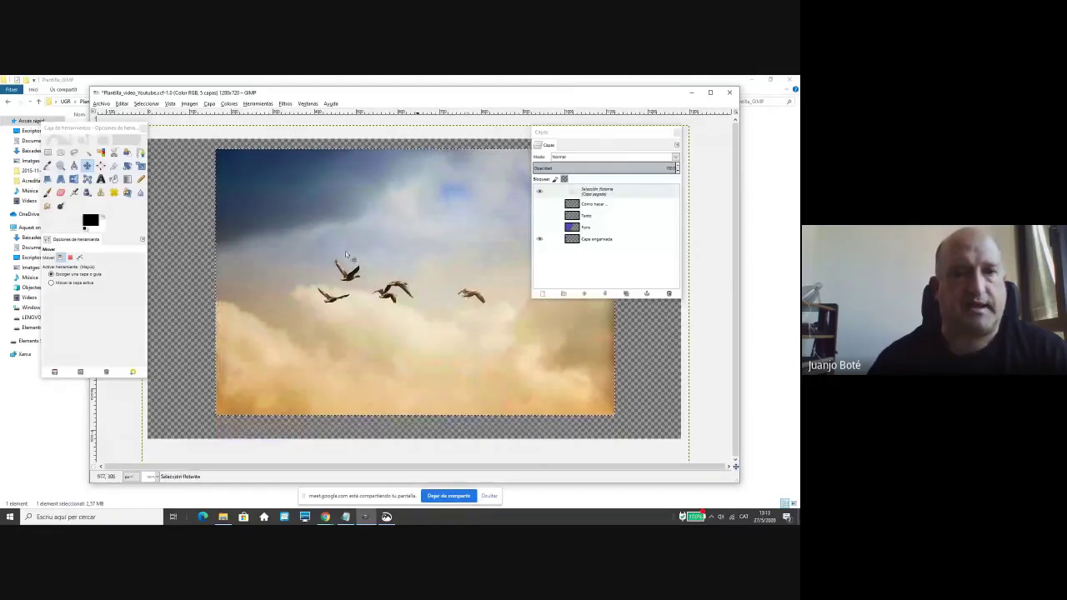
# Scale the pasted birds photo to about 1290 × 860 px so it covers nearly the whole canvas.
pyautogui.click(140, 165)
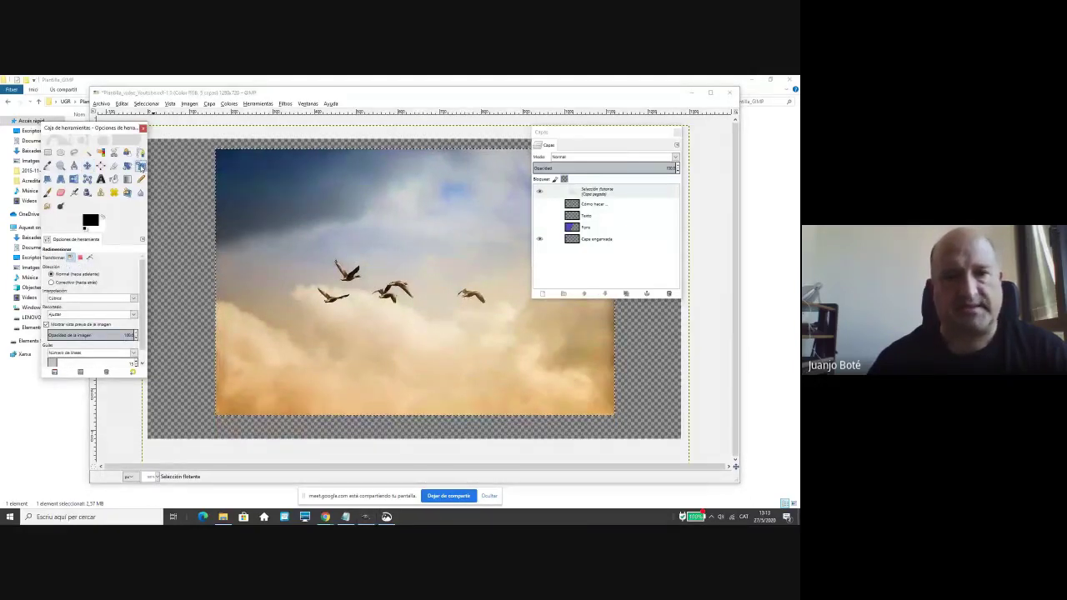
pyautogui.click(359, 237)
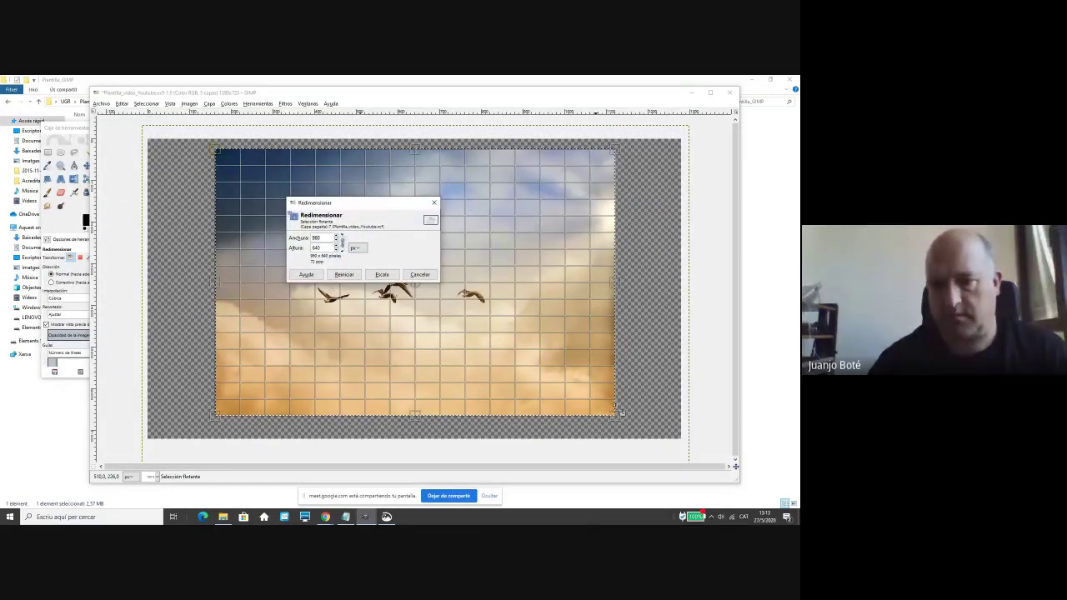
pyautogui.moveTo(611, 414); pyautogui.dragTo(680, 457)
pyautogui.moveTo(110, 119); pyautogui.dragTo(74, 132)
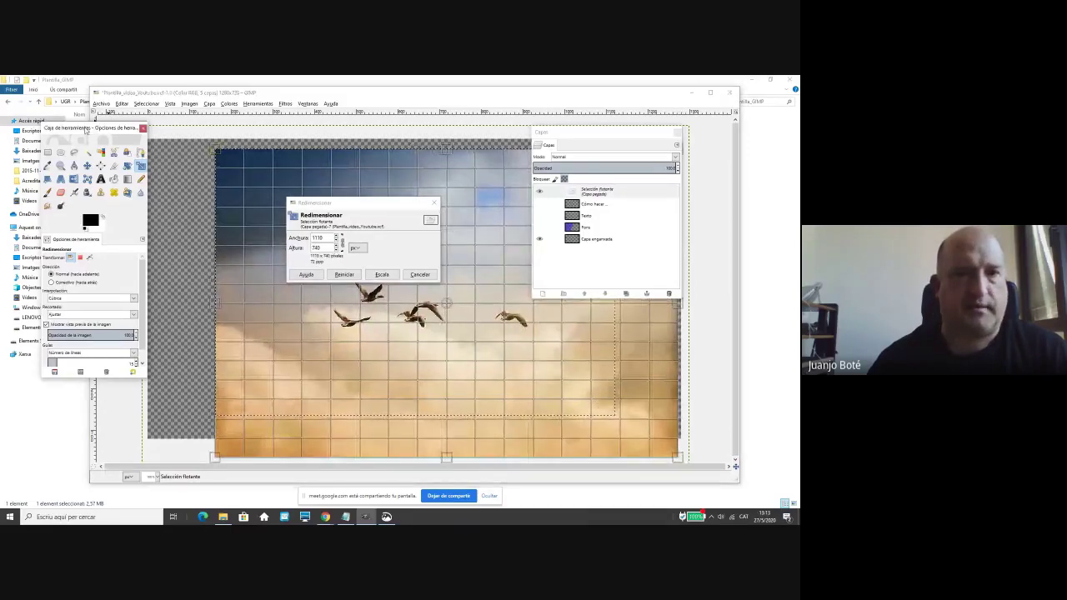
pyautogui.moveTo(215, 148); pyautogui.dragTo(96, 142)
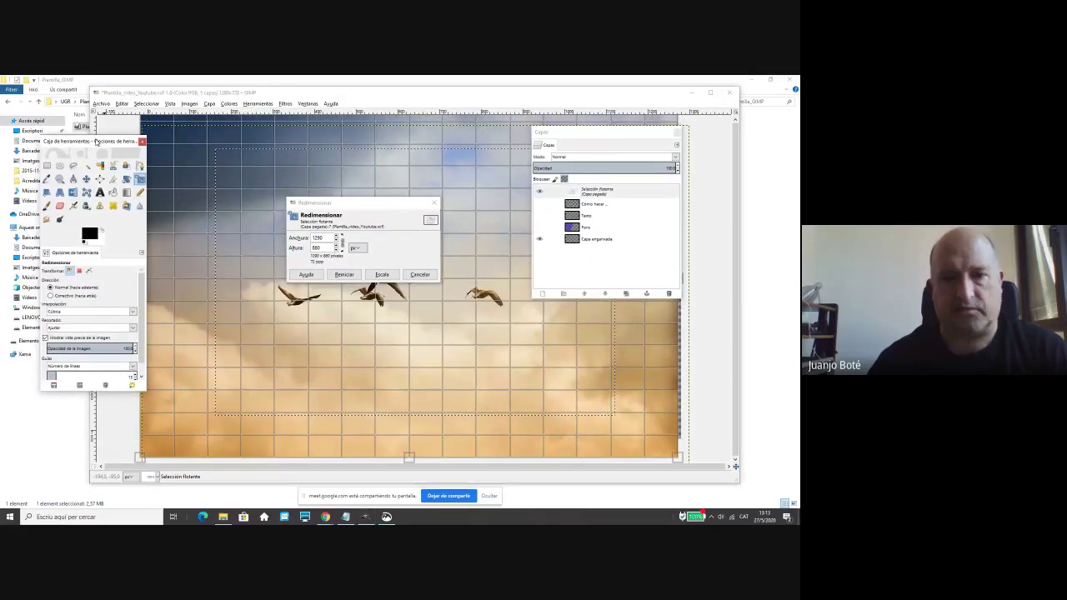
pyautogui.click(382, 274)
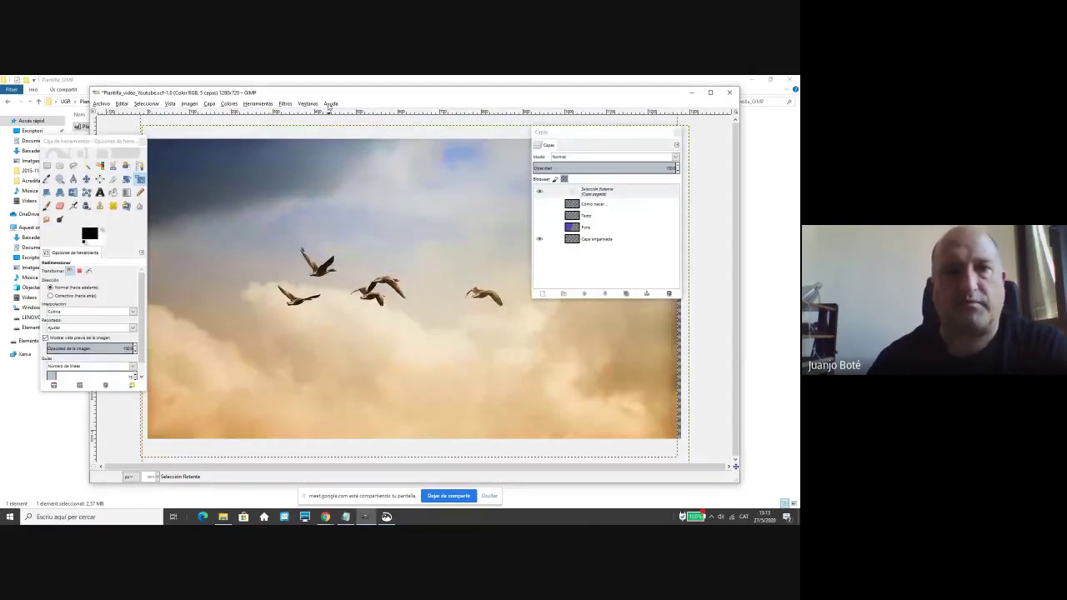
# Apply a Gaussian blur with a 15 px horizontal and vertical radius to the birds photo.
pyautogui.click(271, 105)
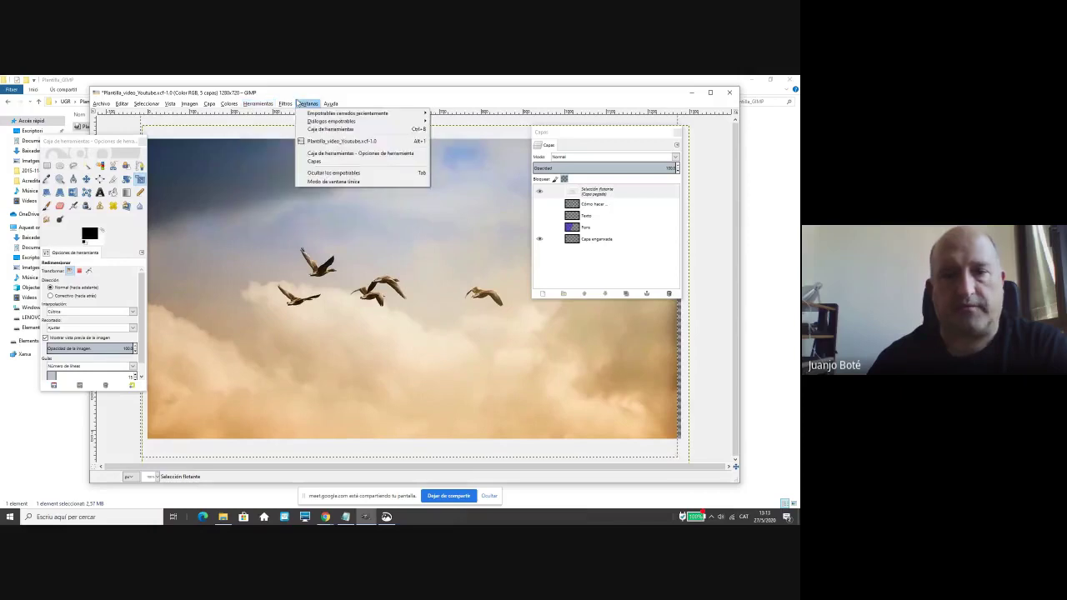
pyautogui.moveTo(297, 144)
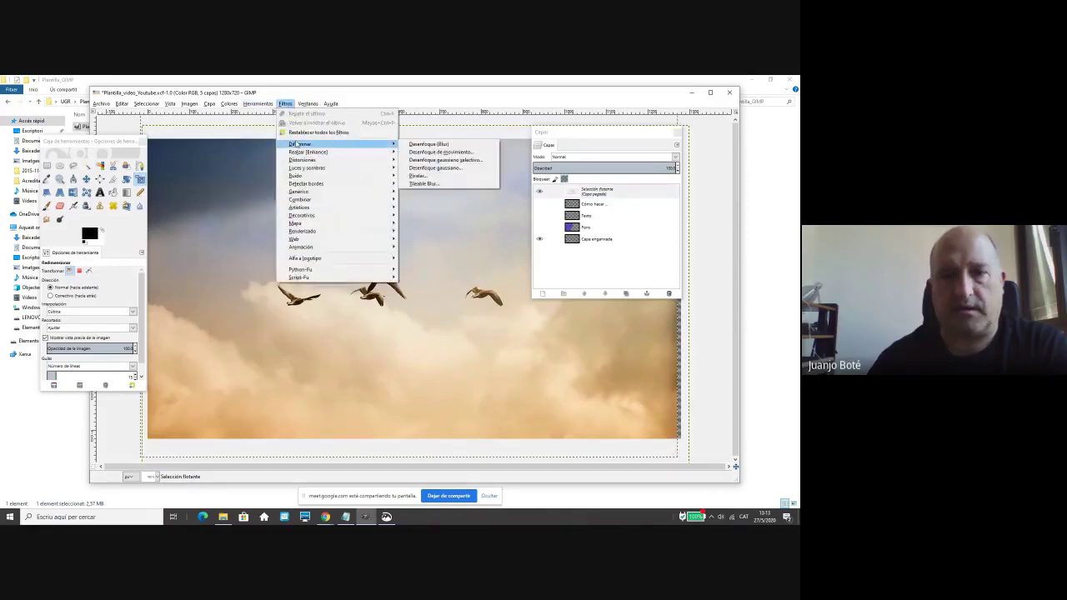
pyautogui.click(439, 167)
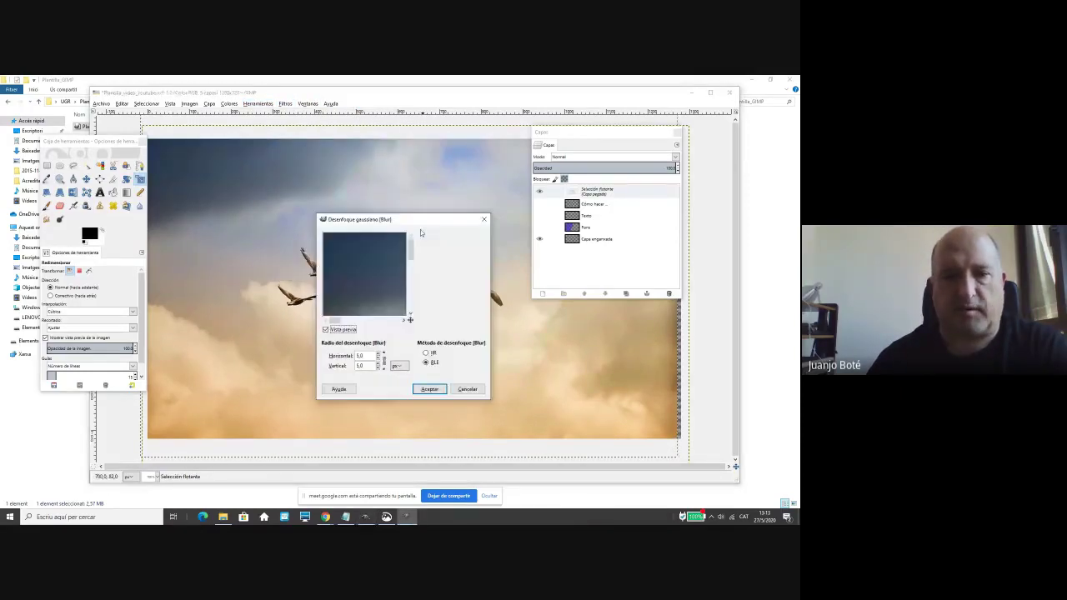
pyautogui.click(358, 356)
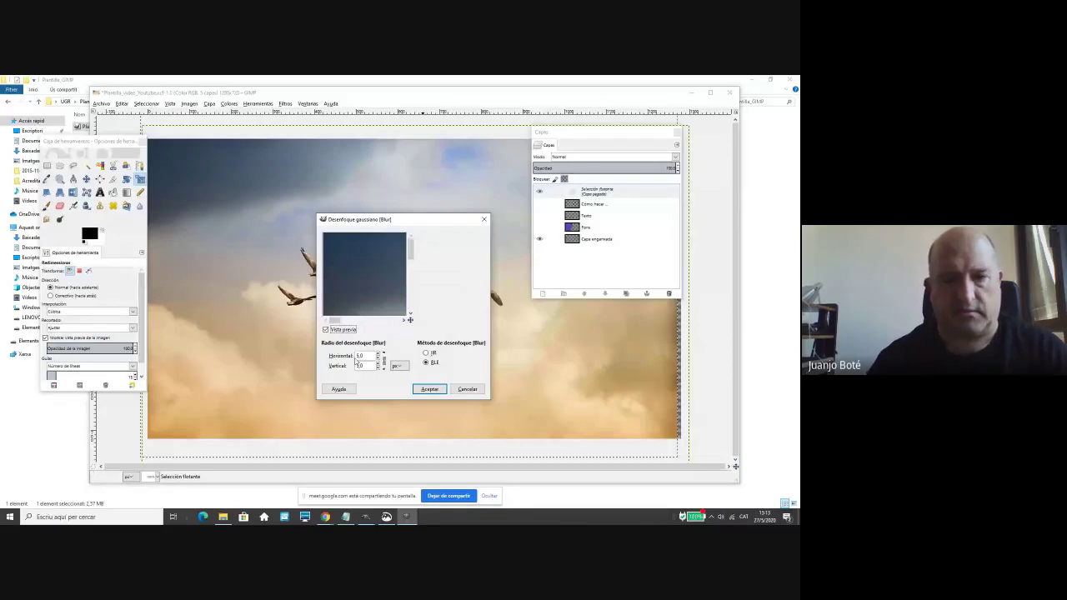
pyautogui.write('15')
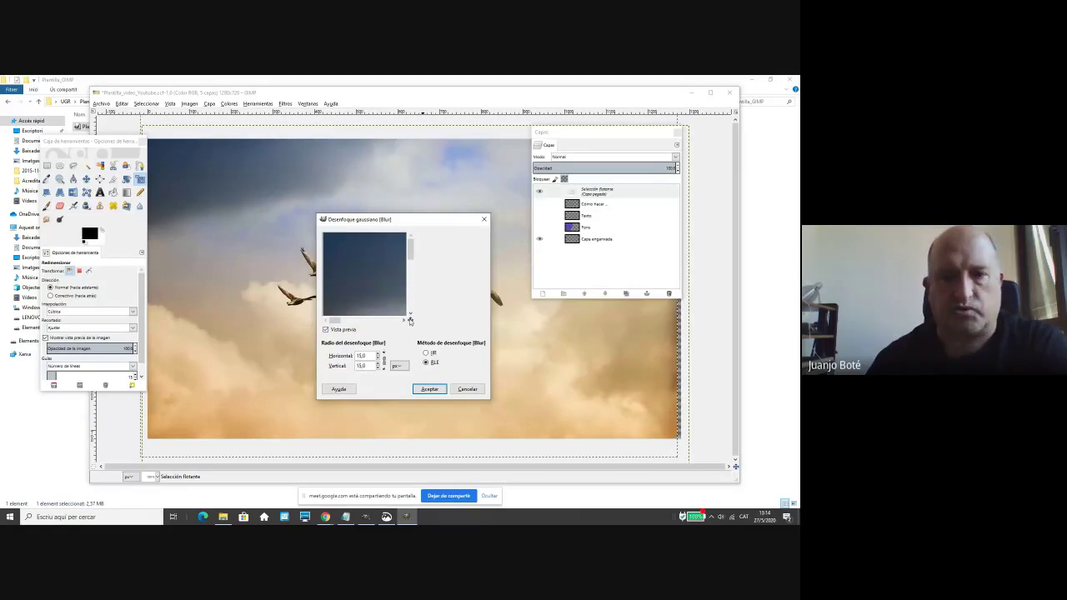
pyautogui.click(428, 388)
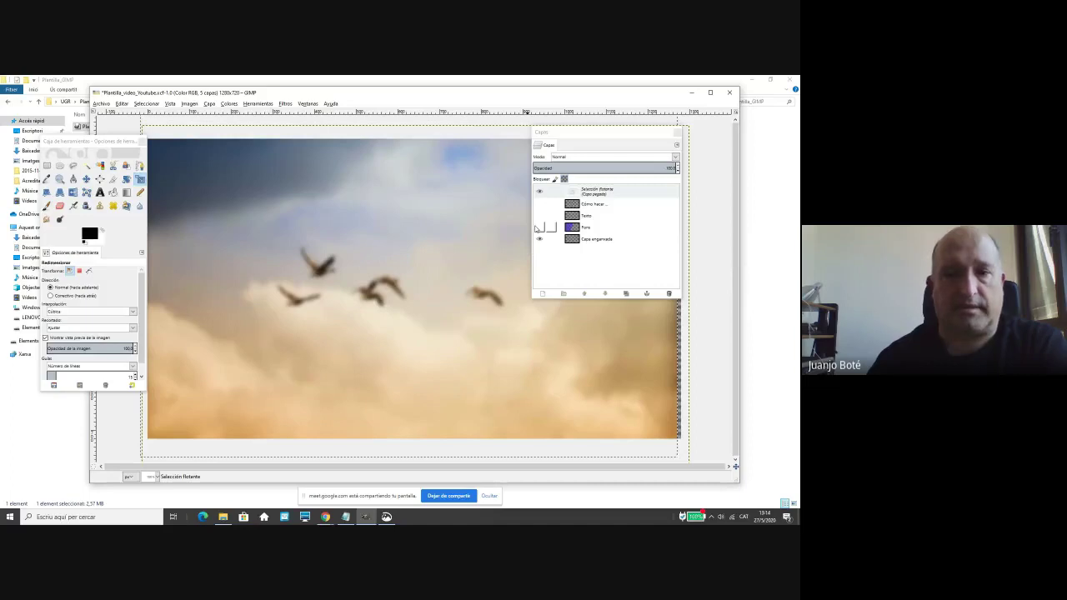
# Show the three hidden layers above the background again and anchor the floating birds photo to the background layer.
pyautogui.click(538, 228)
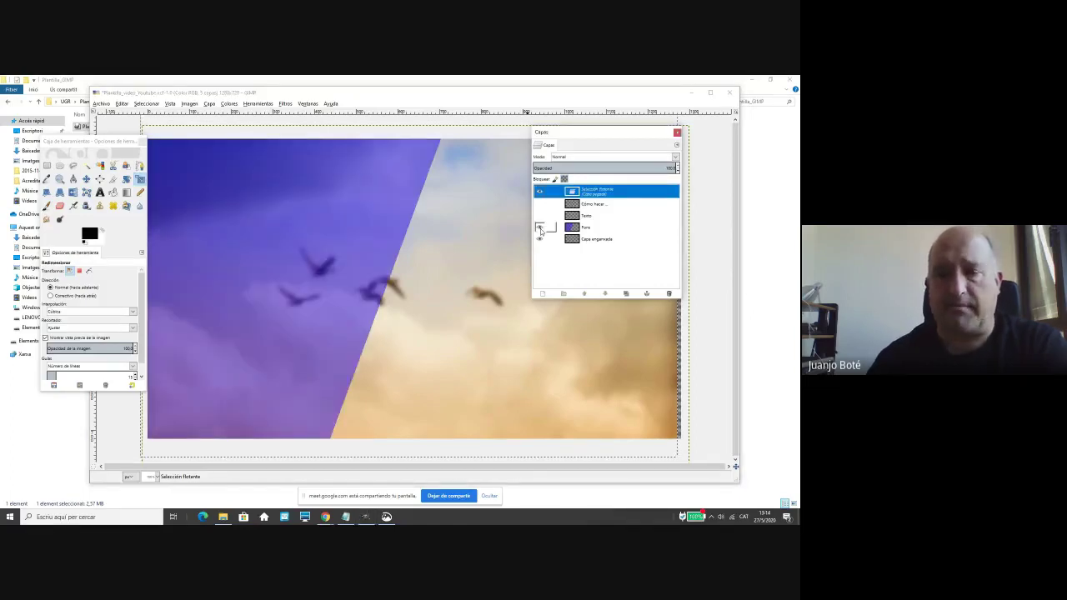
pyautogui.click(540, 216)
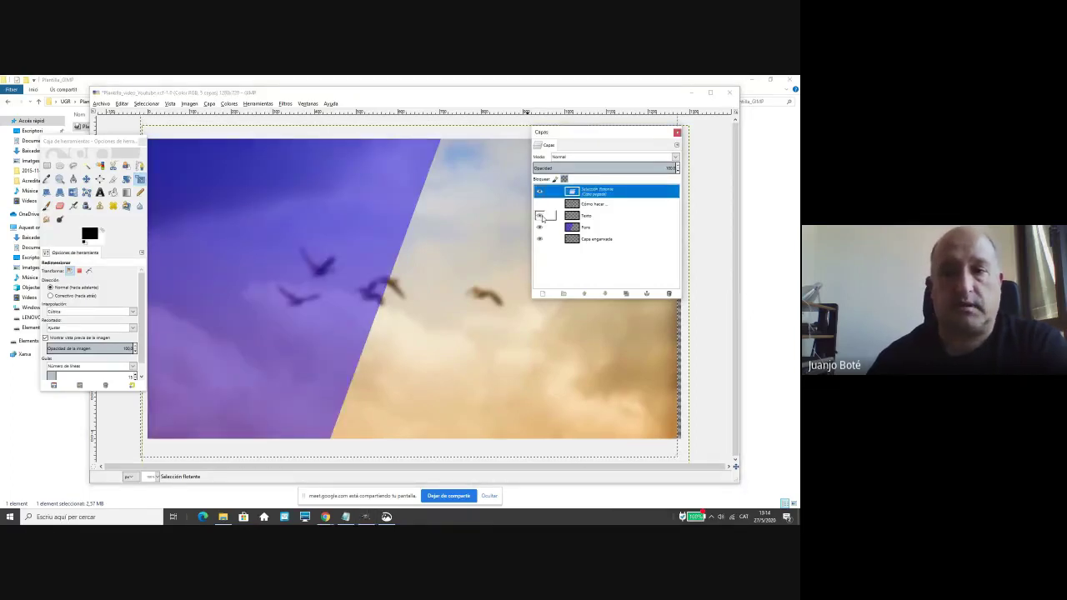
pyautogui.click(539, 204)
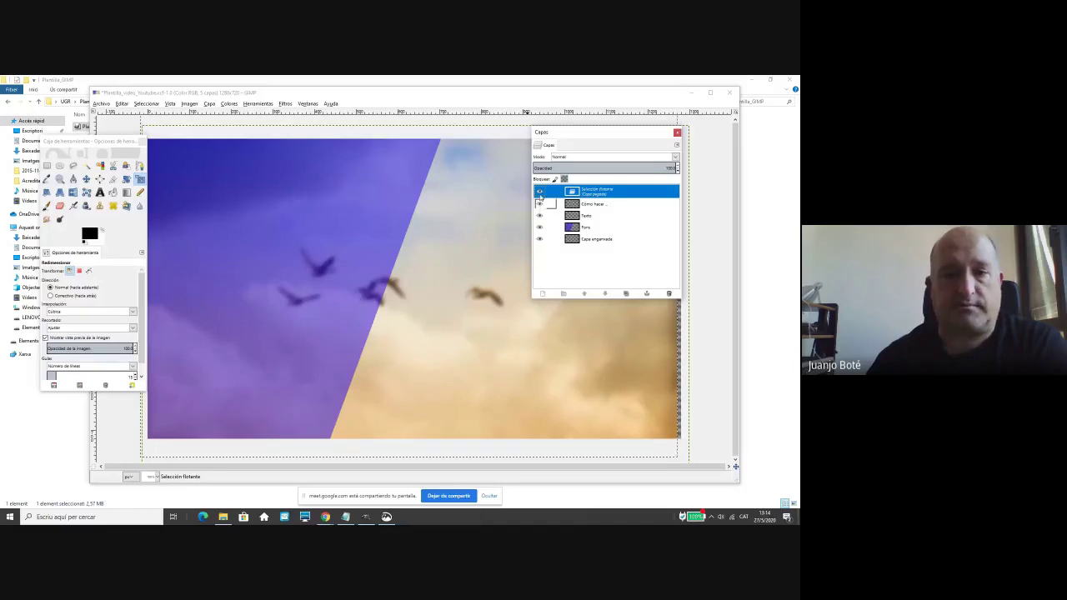
pyautogui.click(540, 193)
pyautogui.click(540, 192)
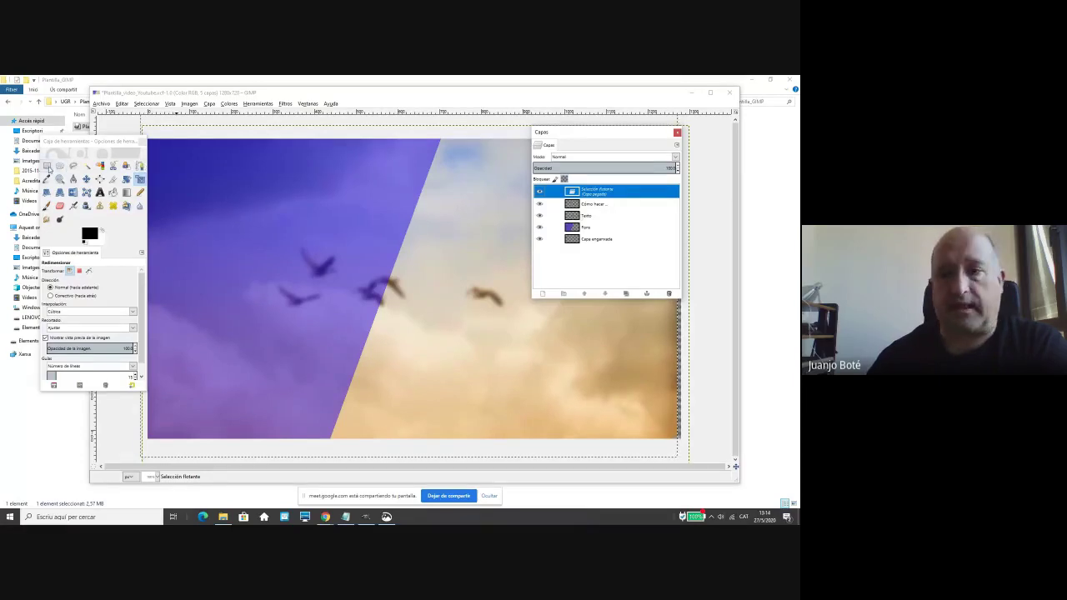
pyautogui.click(48, 166)
pyautogui.click(705, 247)
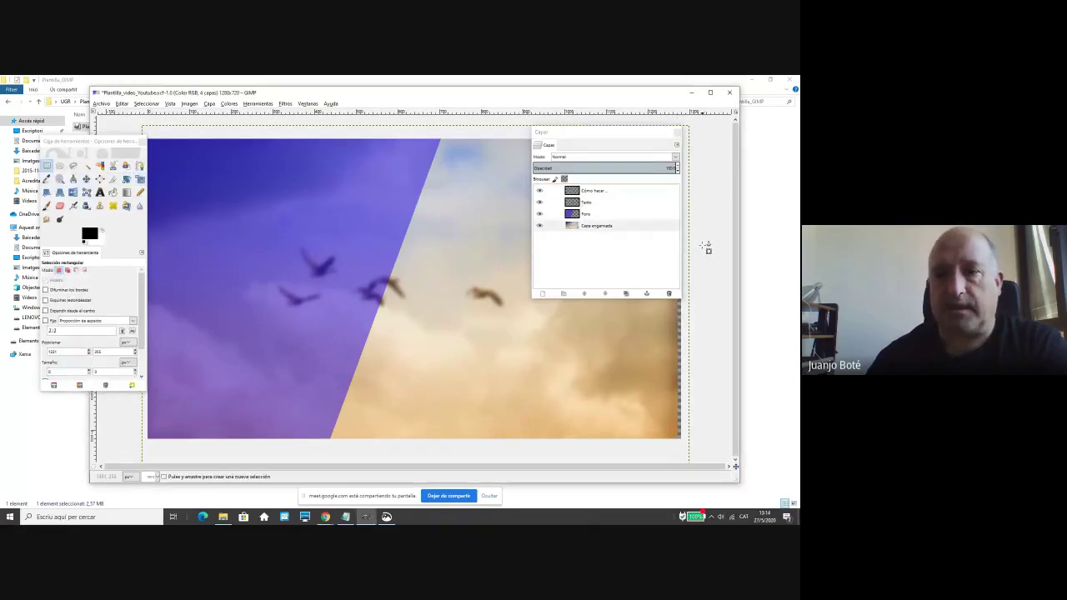
# Try moving the "Cómo hacer" text layer to the bottom of the layer stack and back to the top.
pyautogui.click(583, 203)
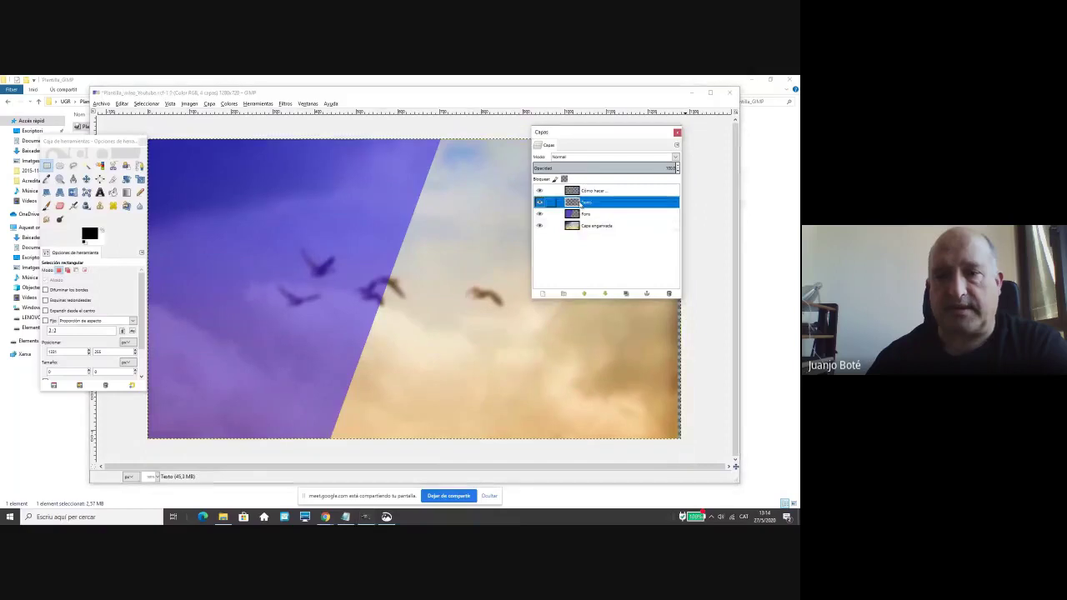
pyautogui.click(577, 191)
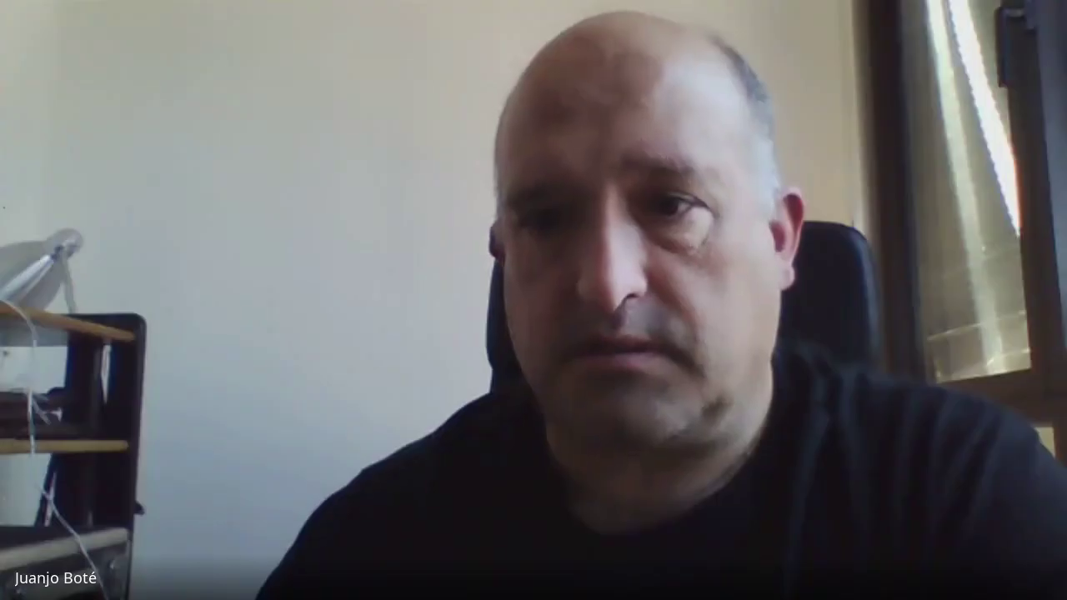
pyautogui.keyDown('shift'); pyautogui.click(604, 294); pyautogui.keyUp('shift')
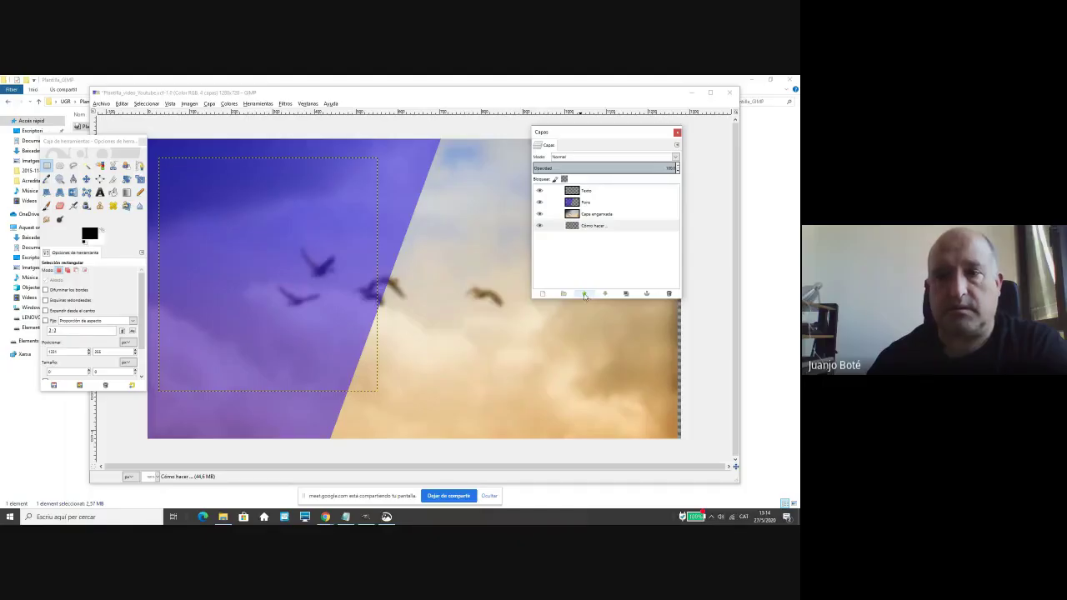
pyautogui.keyDown('shift'); pyautogui.click(585, 294); pyautogui.keyUp('shift')
pyautogui.doubleClick(588, 191)
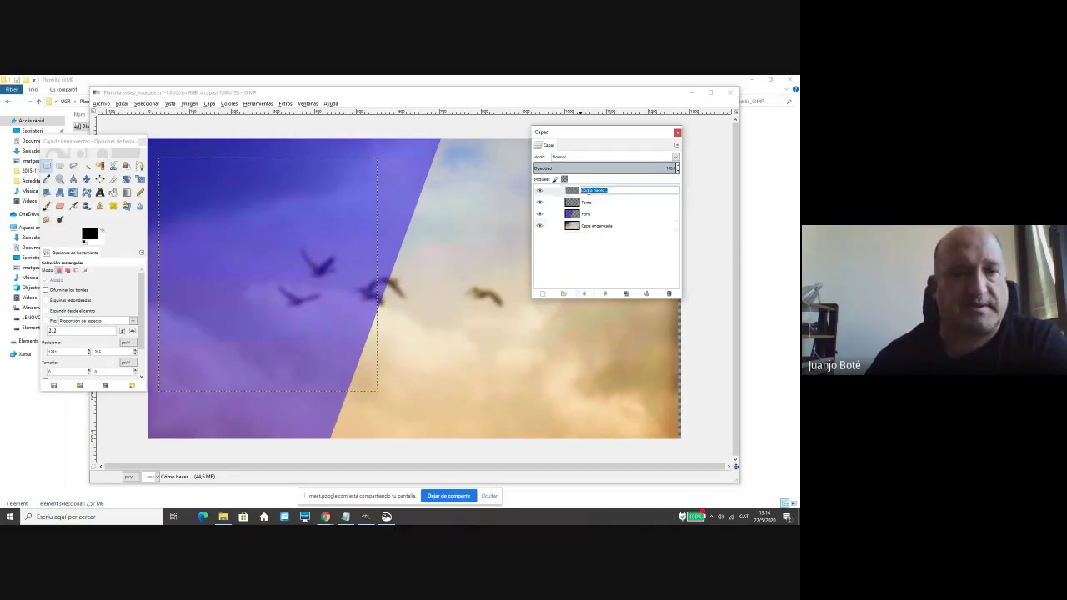
pyautogui.press('Return')
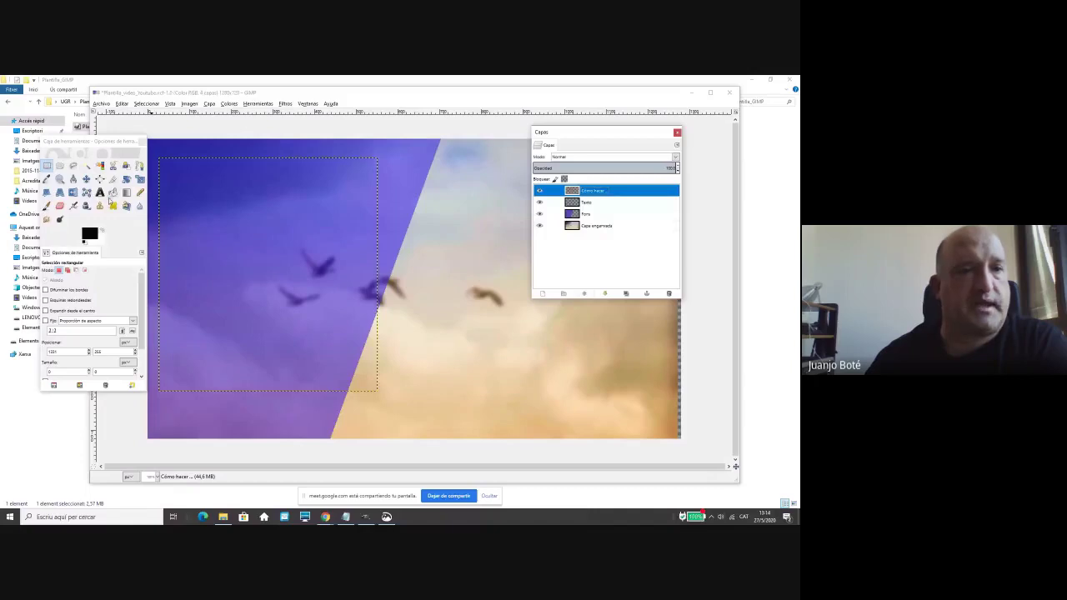
# Reopen the modified title layer for text editing and replace everything after "Cómo" with "contar".
pyautogui.click(100, 192)
pyautogui.click(236, 231)
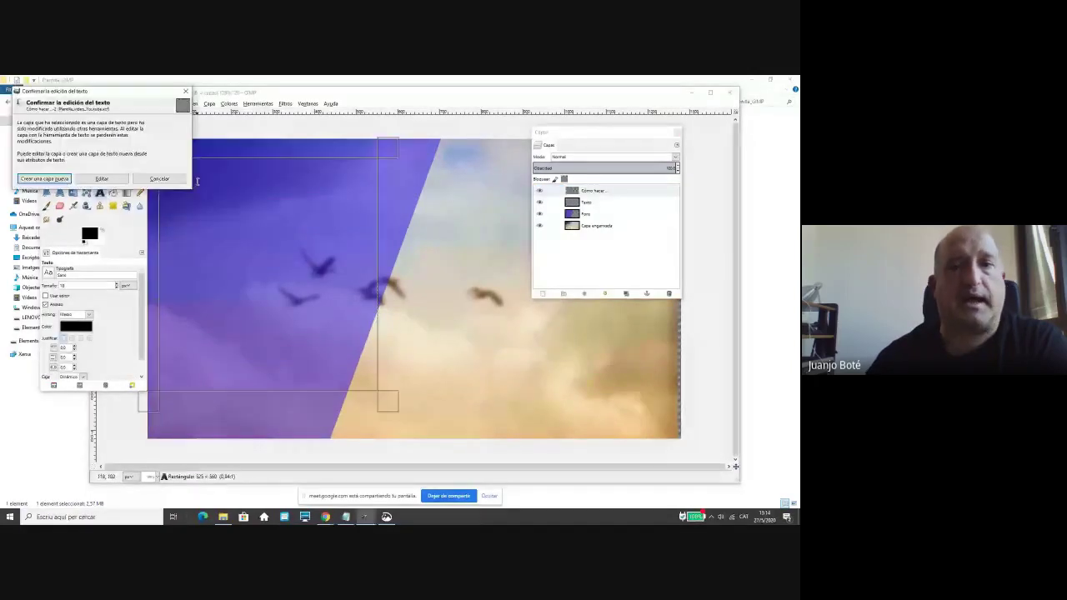
pyautogui.click(51, 179)
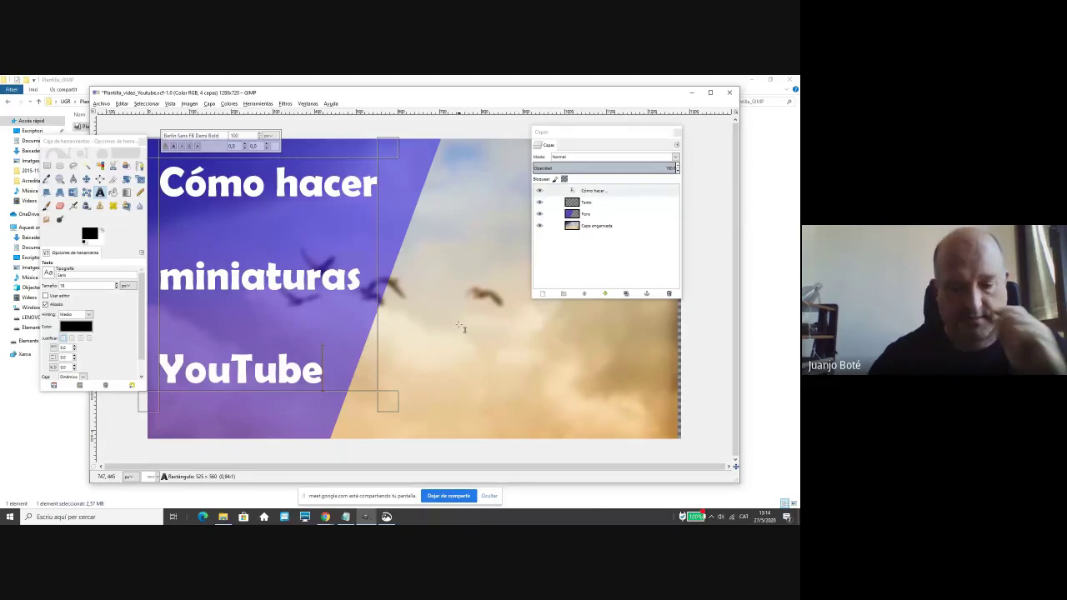
pyautogui.moveTo(275, 183); pyautogui.dragTo(327, 399)
pyautogui.write('contar')
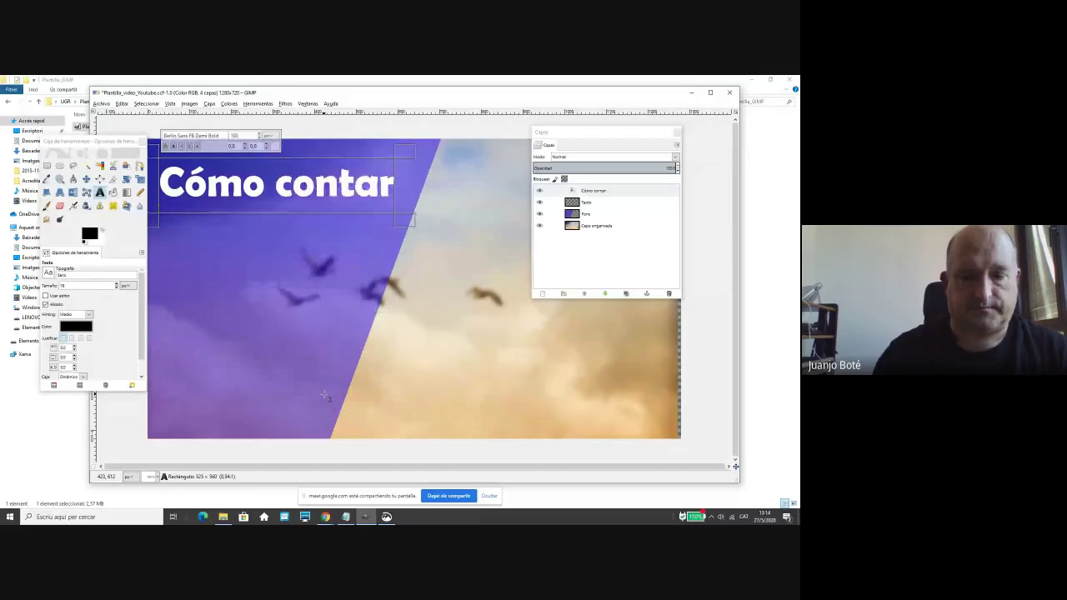
# Add "palabras" and "Google Docs" on separate, spaced lines below "Cómo contar" in the title.
pyautogui.press('Return')
pyautogui.press('Return')
pyautogui.write('palabaras')
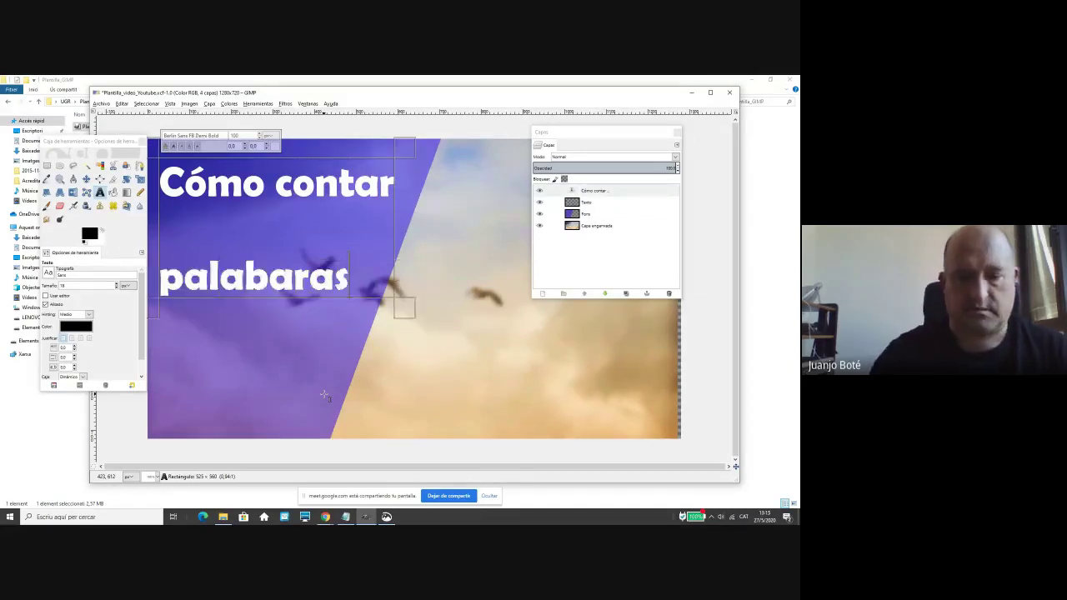
pyautogui.press('BackSpace')
pyautogui.press('BackSpace')
pyautogui.press('BackSpace')
pyautogui.press('BackSpace')
pyautogui.write('ras')
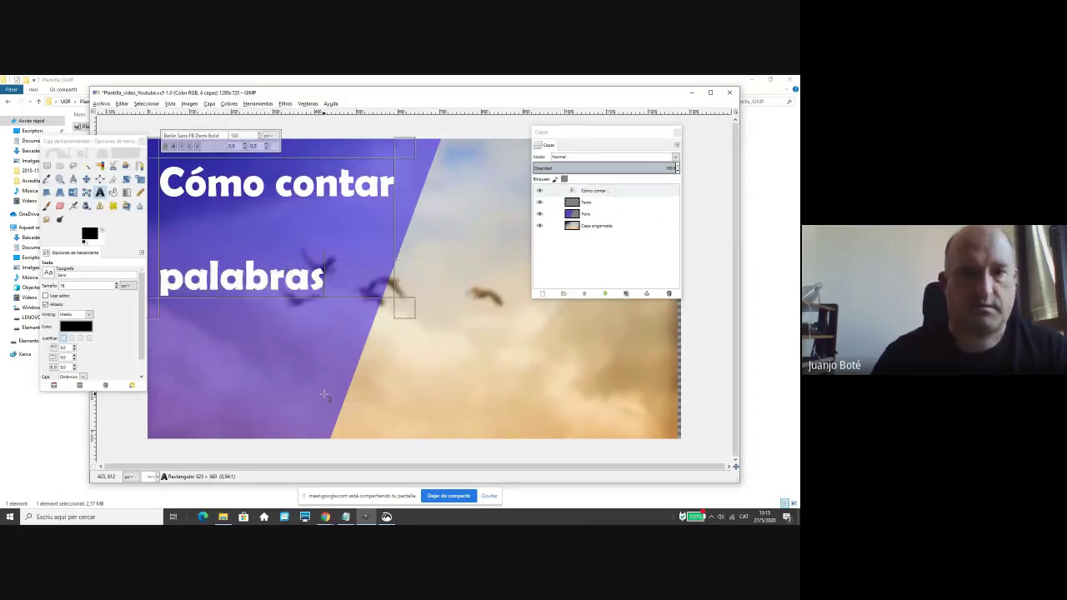
pyautogui.press('Return')
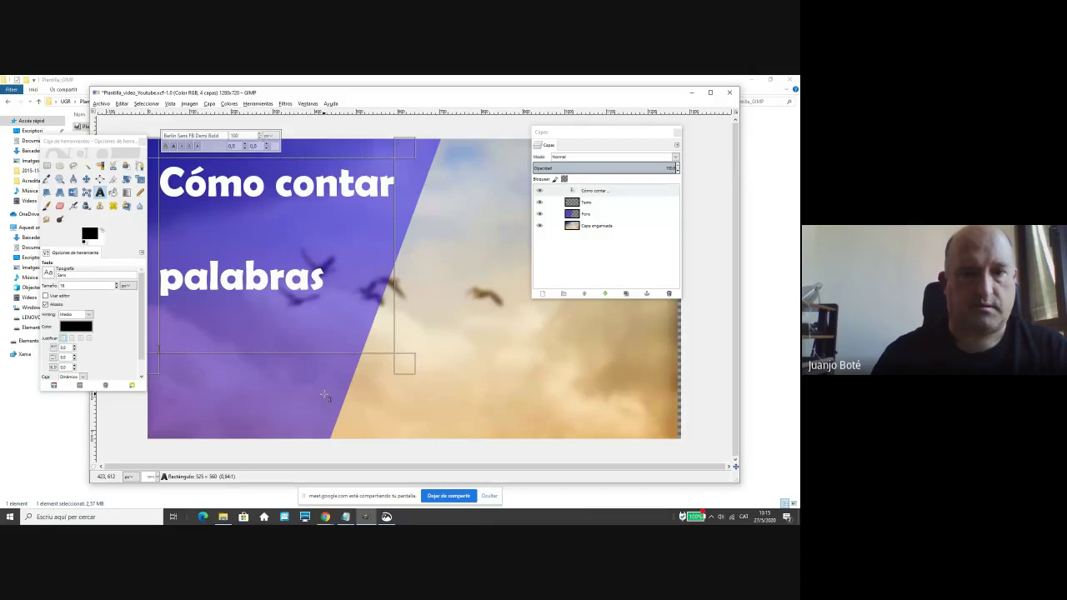
pyautogui.write('Goog')
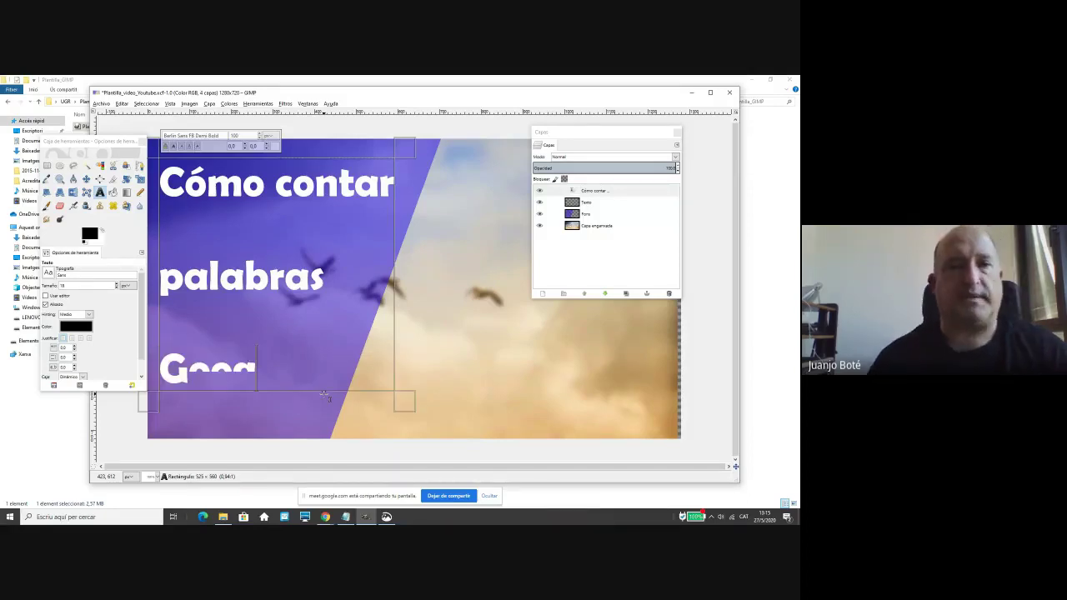
pyautogui.write('le D')
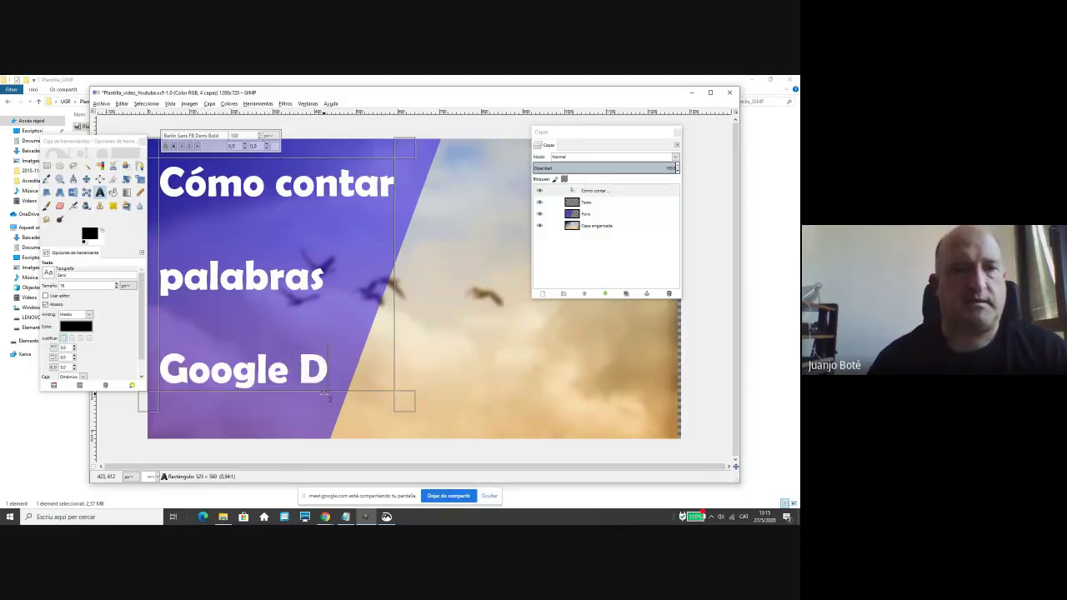
pyautogui.write('ocs')
# Finish editing the title text and export the thumbnail as Plantilla_video_Youtube.jpg in the Plantilla_GIMP folder at JPEG quality 90.
pyautogui.moveTo(78, 142); pyautogui.dragTo(48, 142)
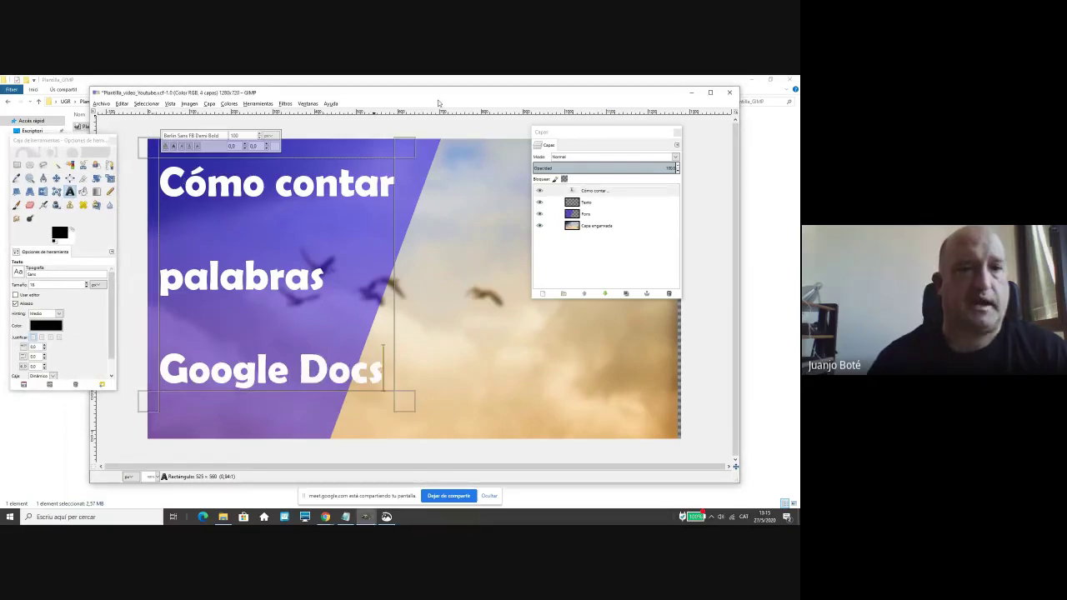
pyautogui.click(17, 164)
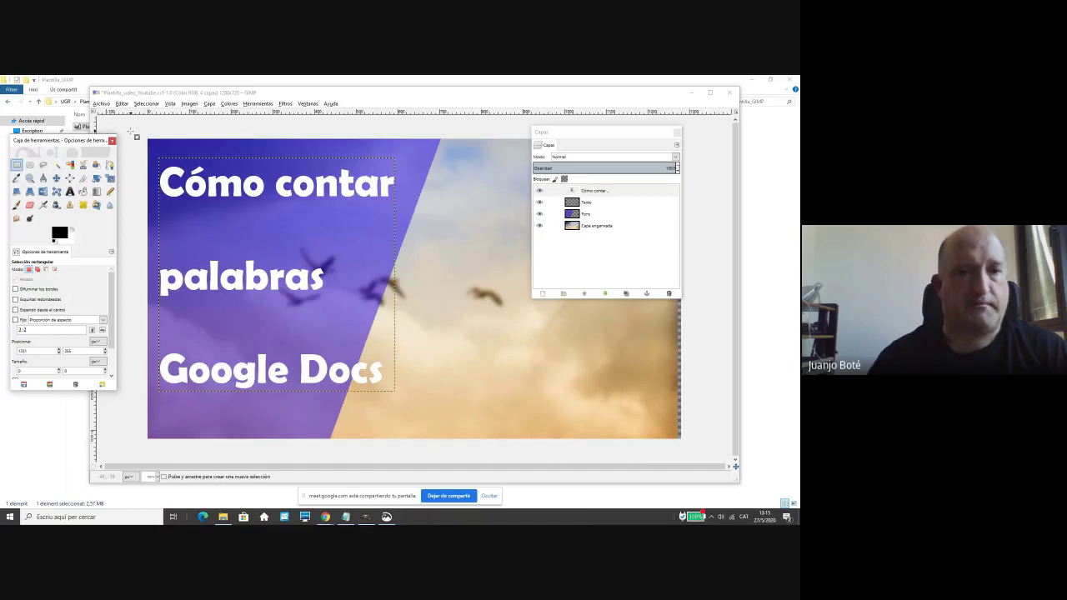
pyautogui.click(101, 103)
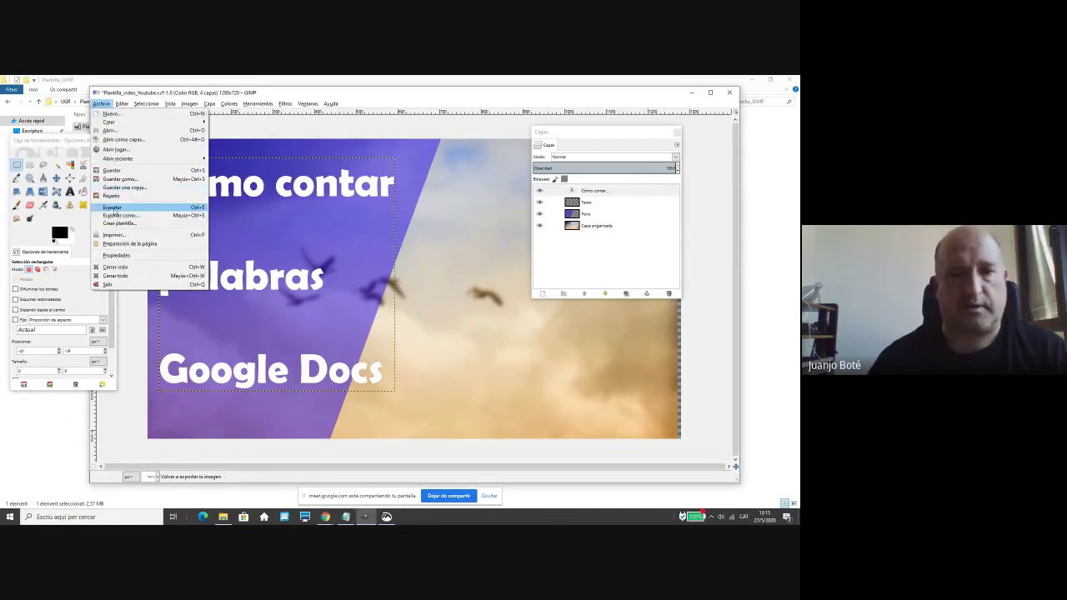
pyautogui.click(114, 208)
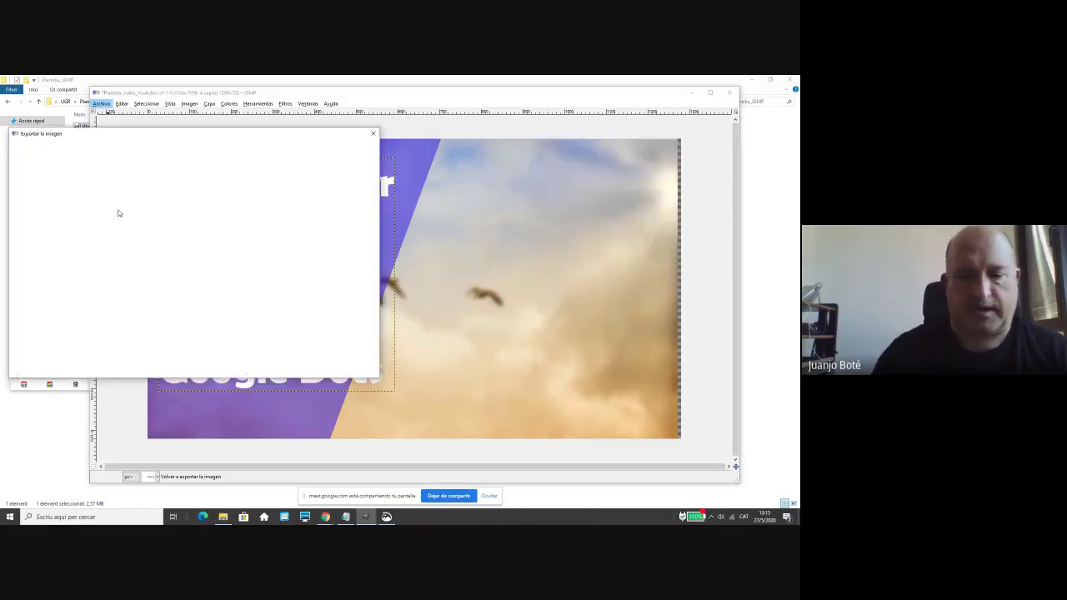
pyautogui.doubleClick(307, 158)
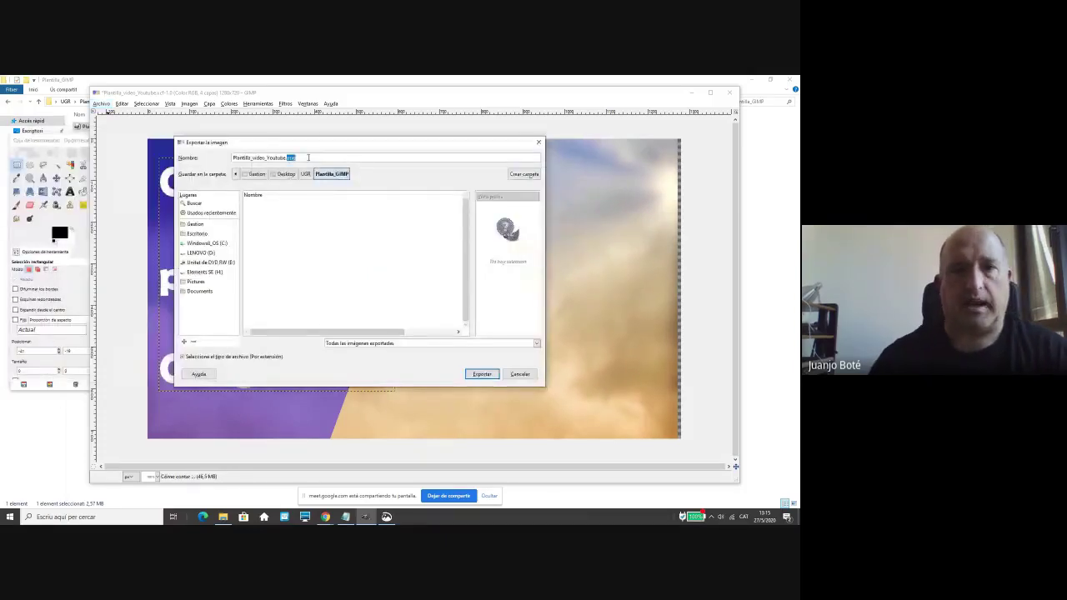
pyautogui.write('jpg')
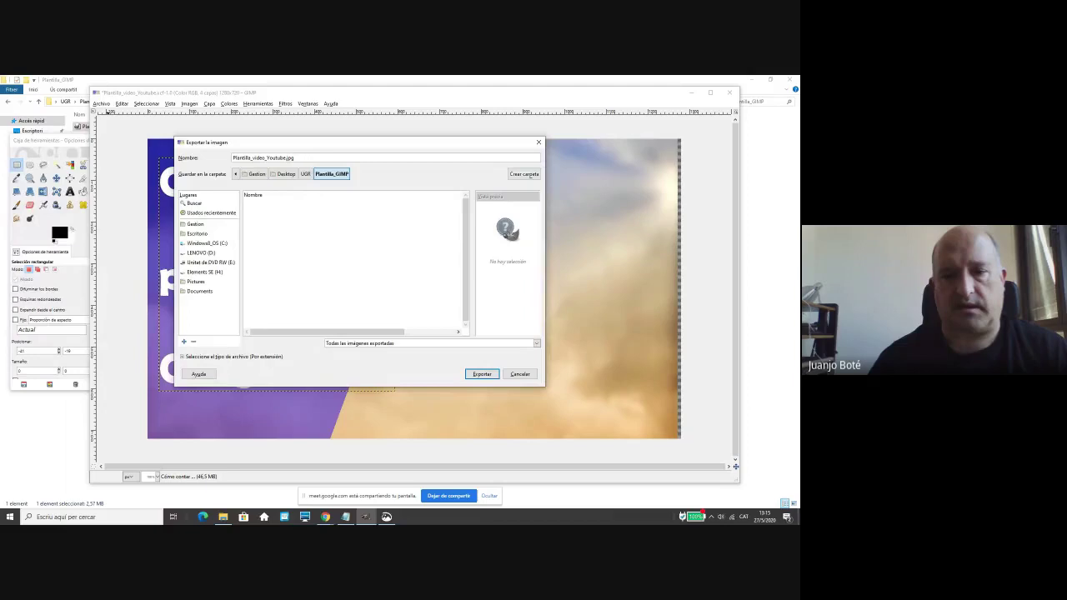
pyautogui.click(474, 375)
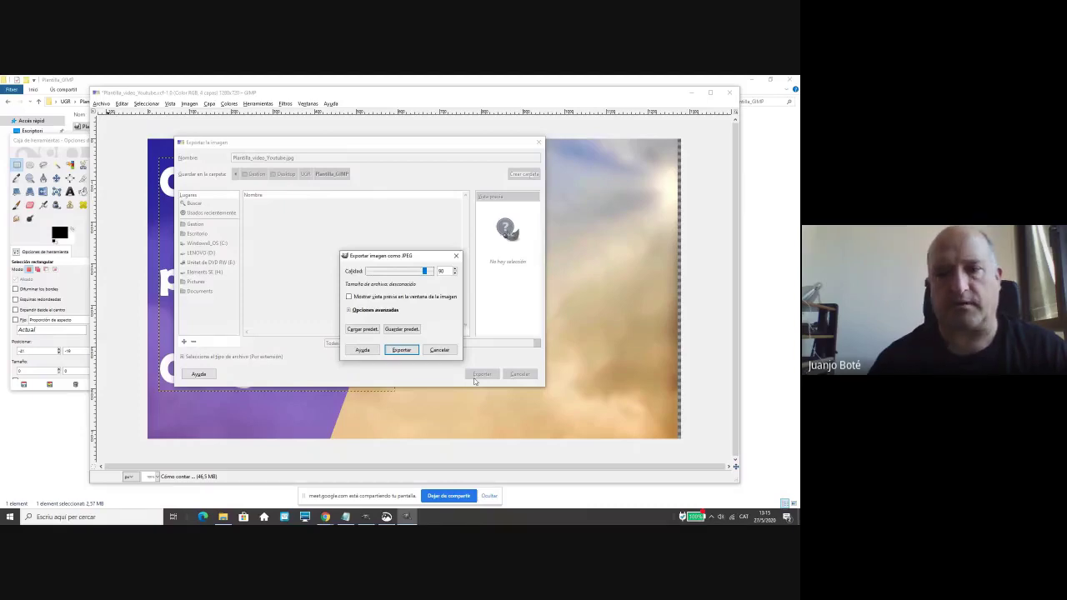
pyautogui.click(401, 349)
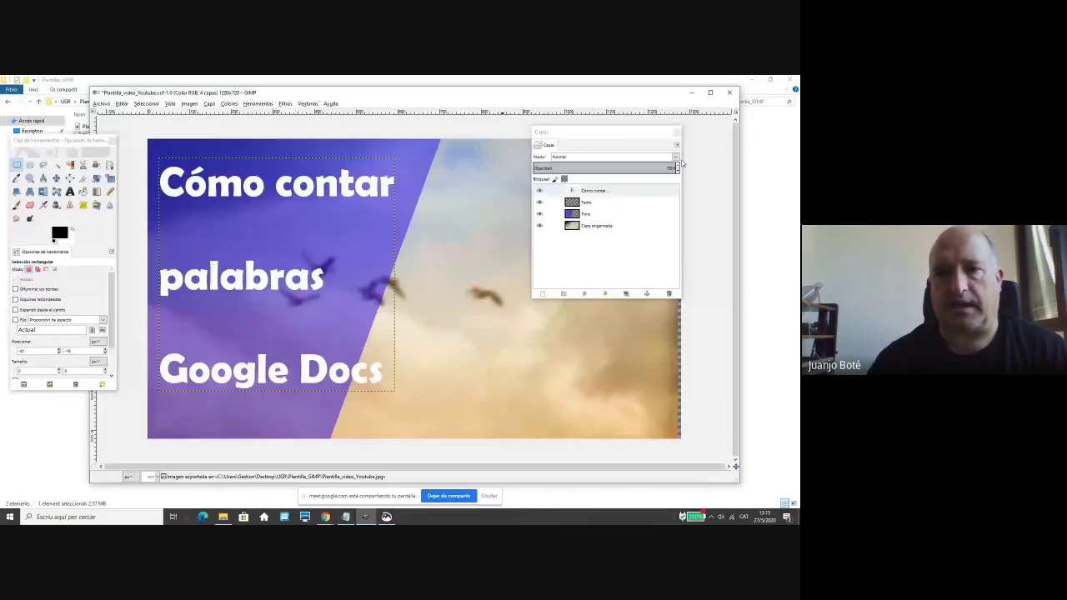
# Close the template image, discarding its changes, and exit GIMP.
pyautogui.click(729, 92)
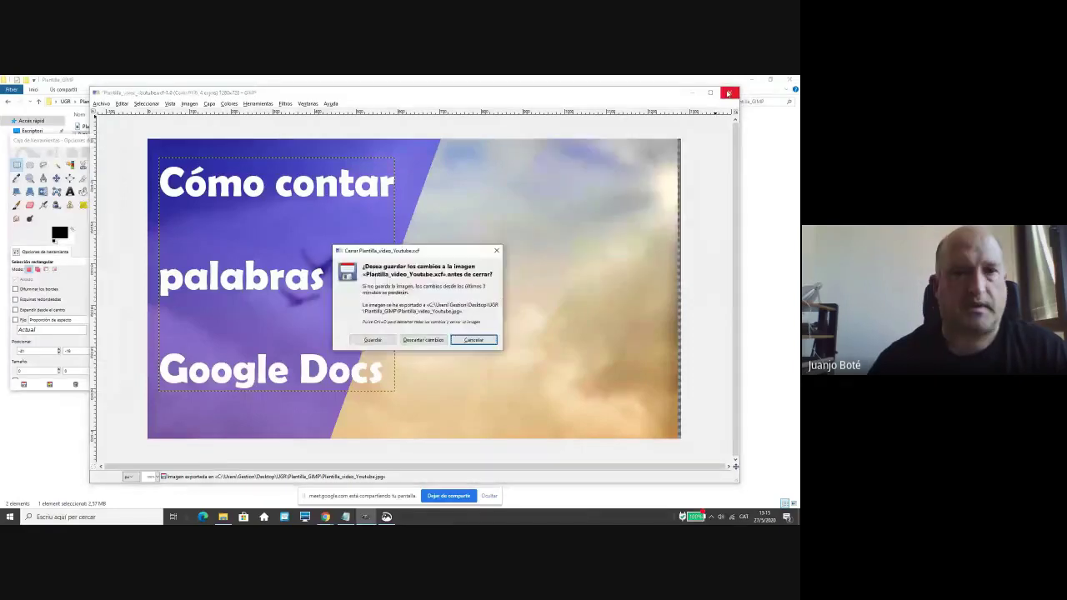
pyautogui.click(421, 342)
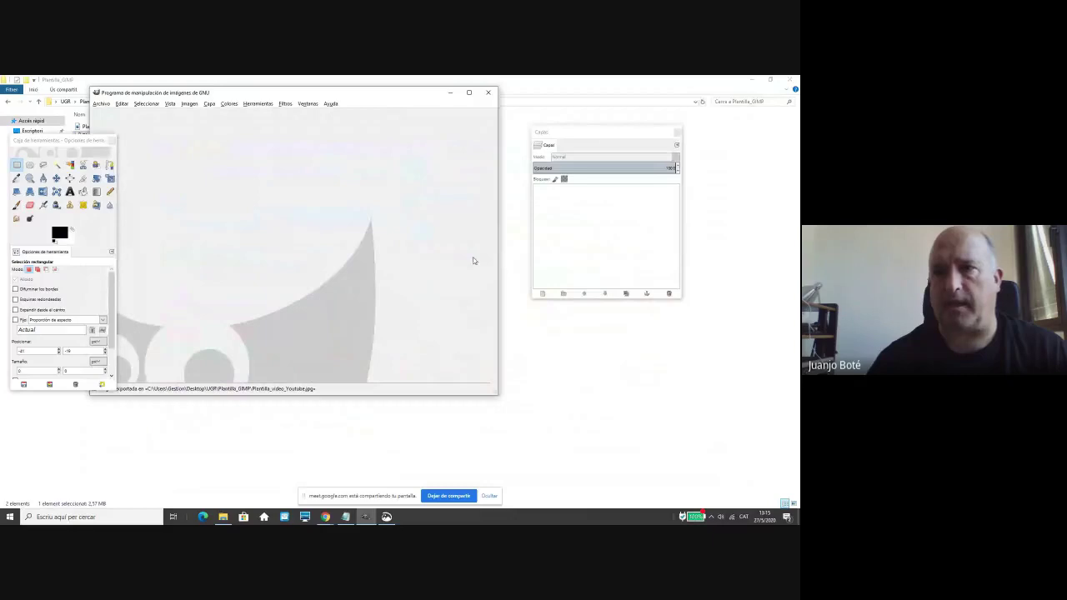
pyautogui.click(488, 92)
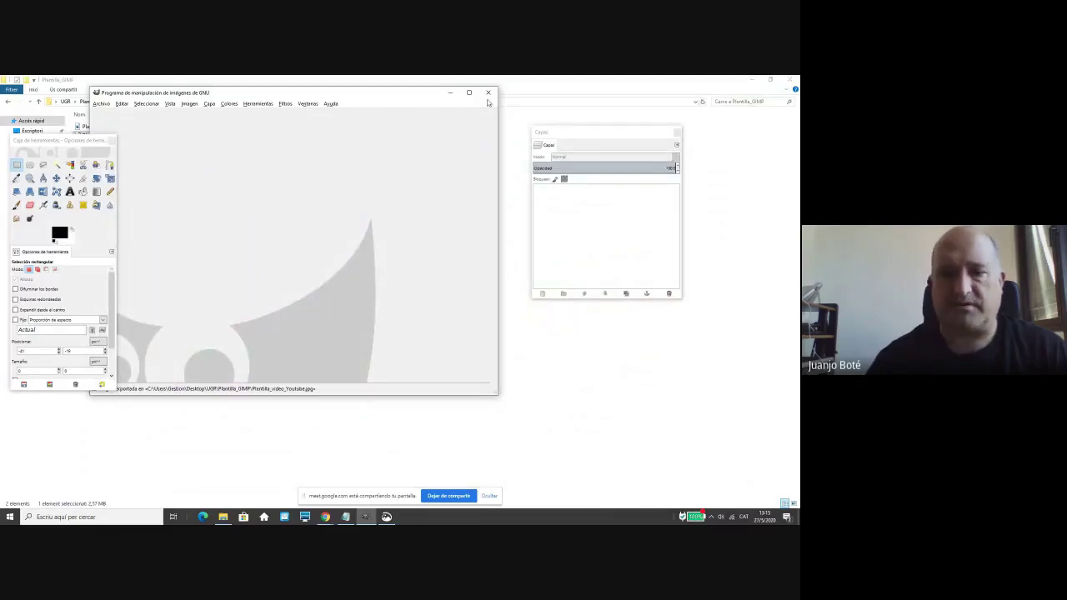
# Minimize the file window to return to the slideshow and advance from "Recursos gráficos" to the slide "Miniaturas - ¿Cómo se hacen?".
pyautogui.click(752, 80)
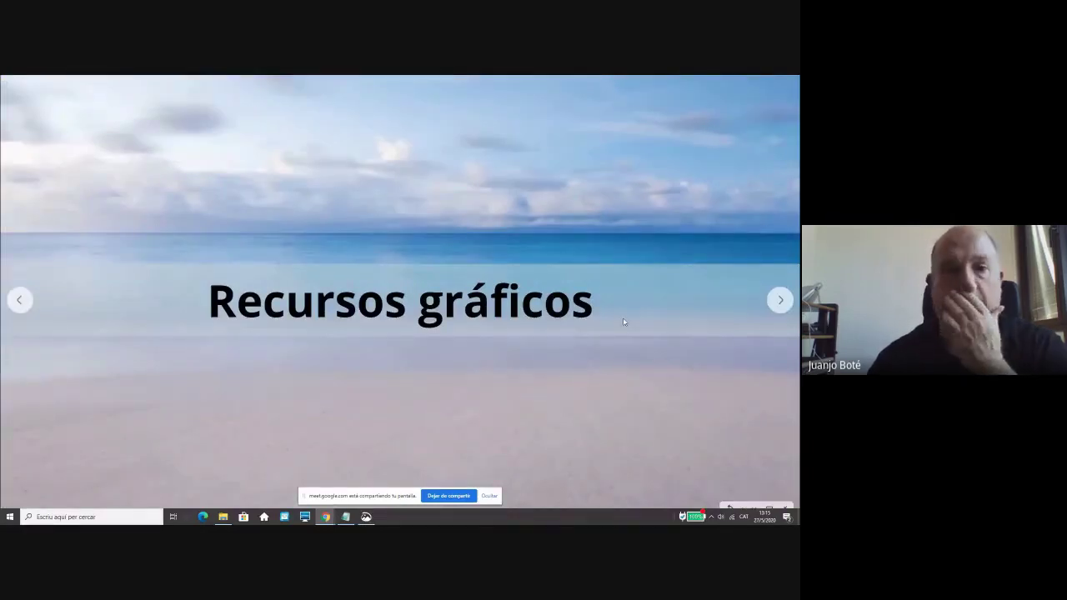
pyautogui.click(780, 302)
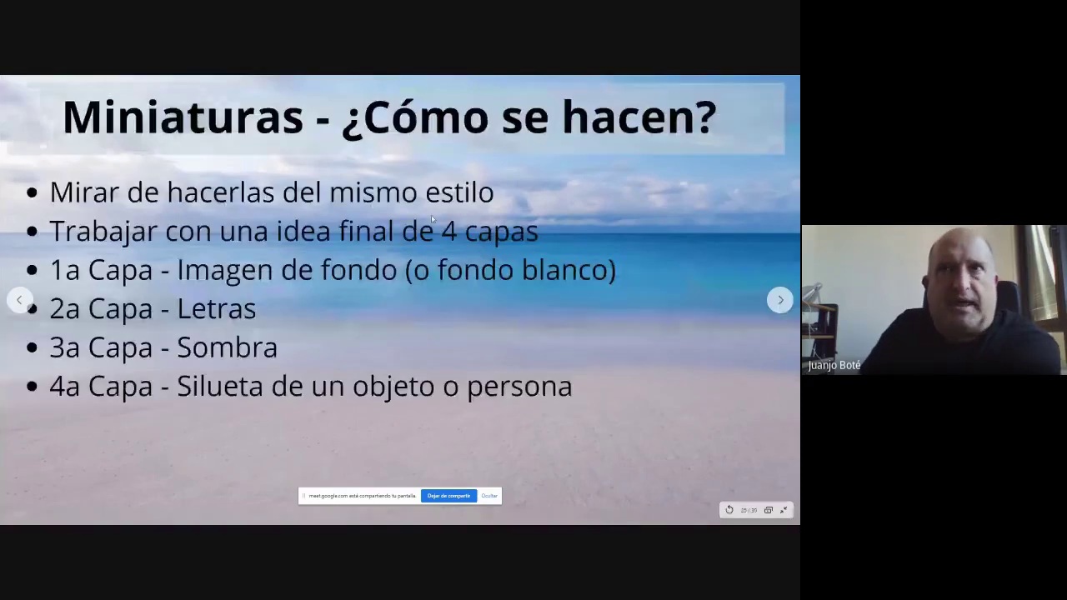